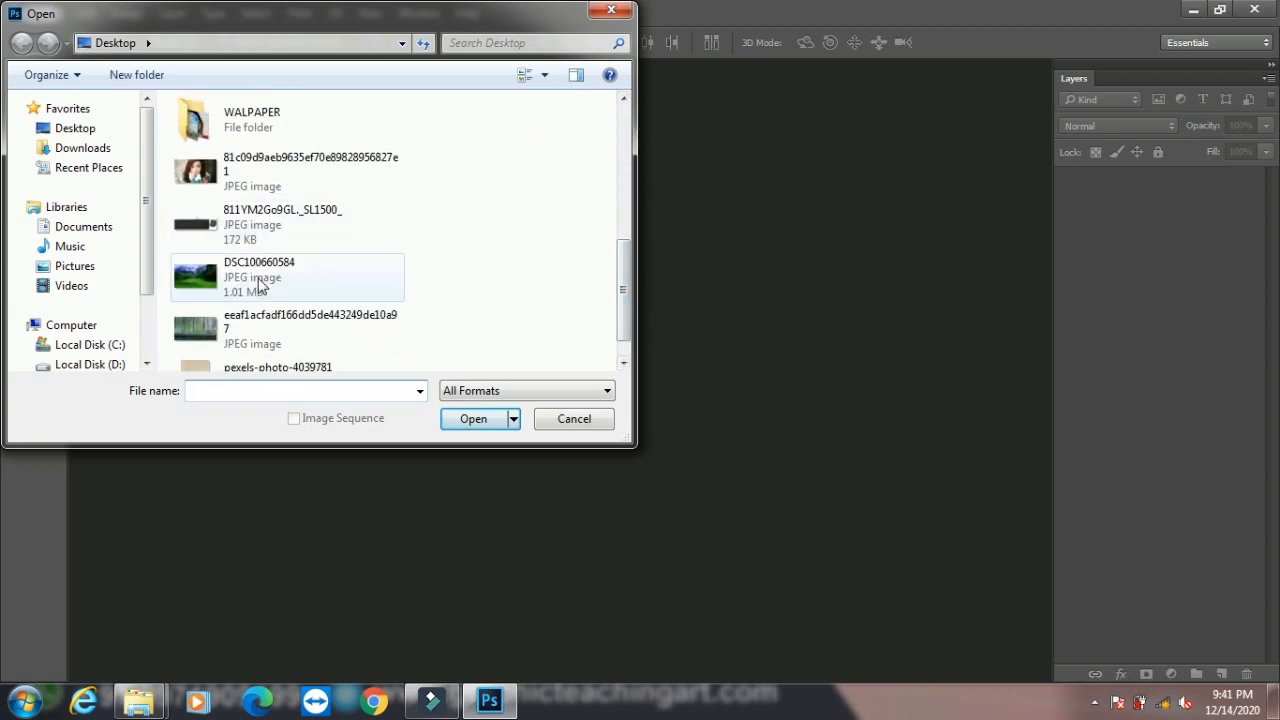
Step: Open the mountain landscape image DSC100660584 from the Desktop
{"action": "left_click", "coordinate": [268, 285]}
{"action": "left_click", "coordinate": [474, 418]}
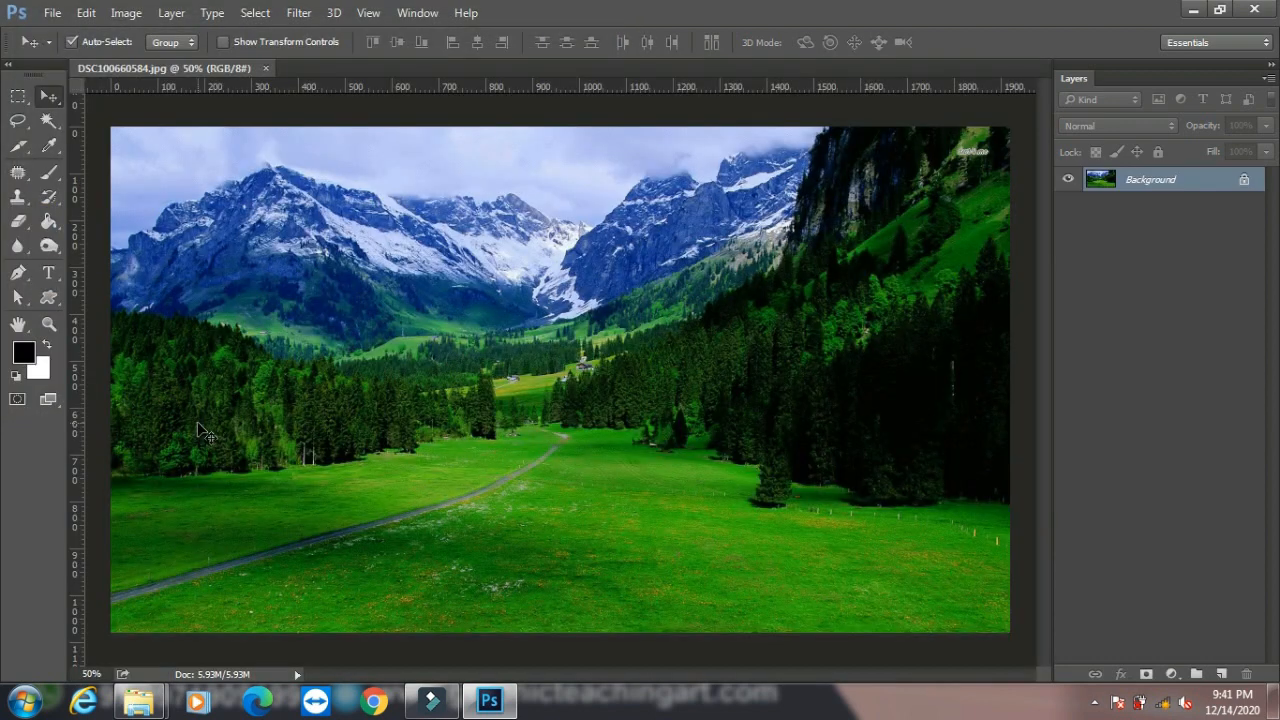
{"action": "left_click", "coordinate": [170, 13]}
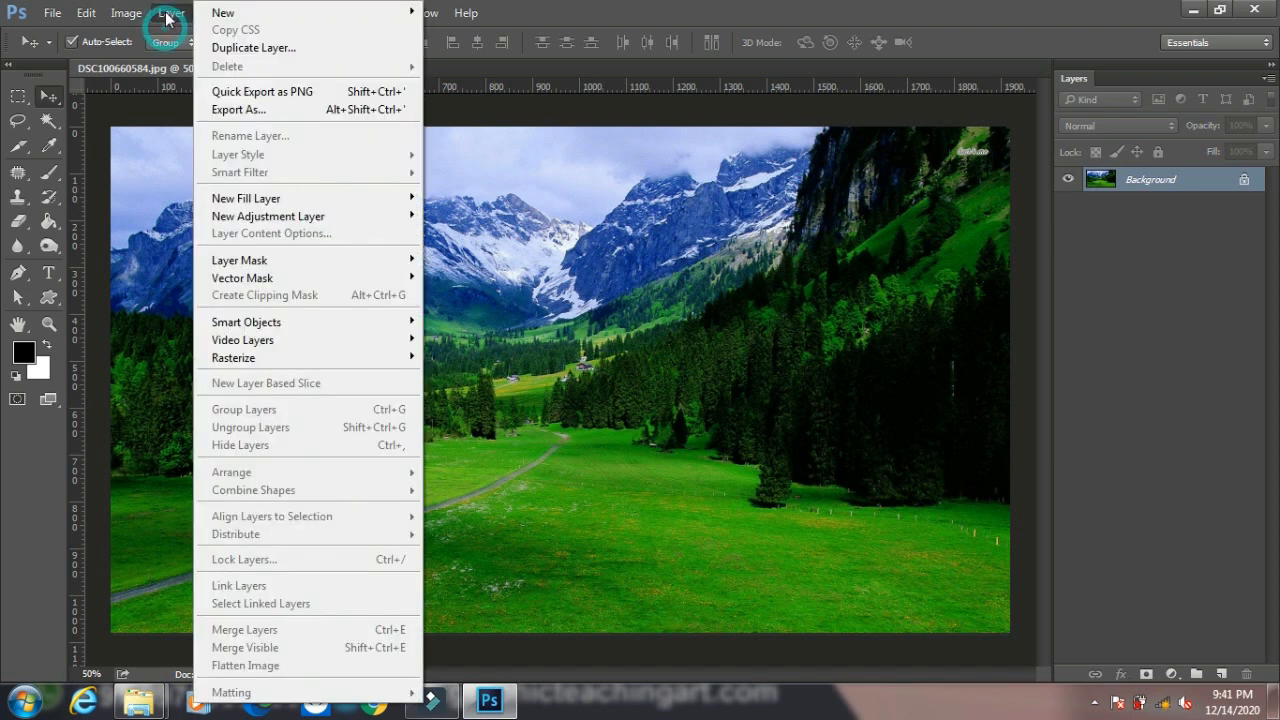
{"action": "mouse_move", "coordinate": [300, 265]}
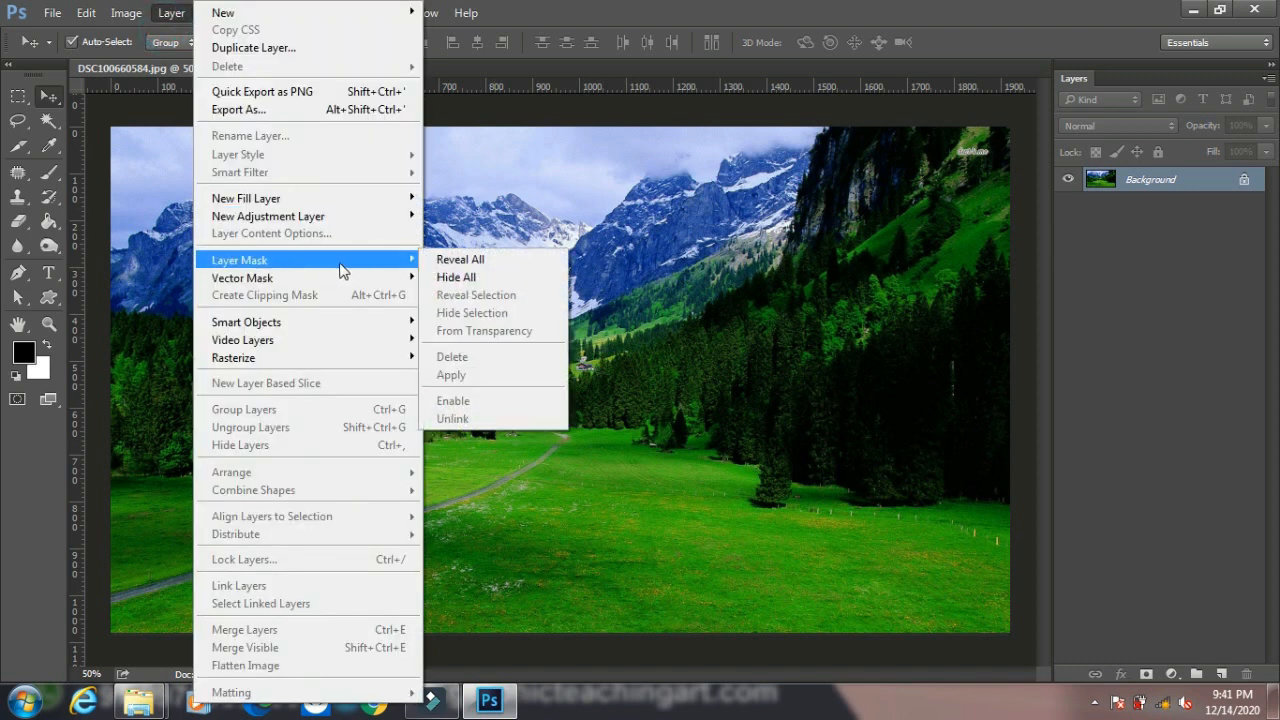
{"action": "left_click", "coordinate": [547, 197]}
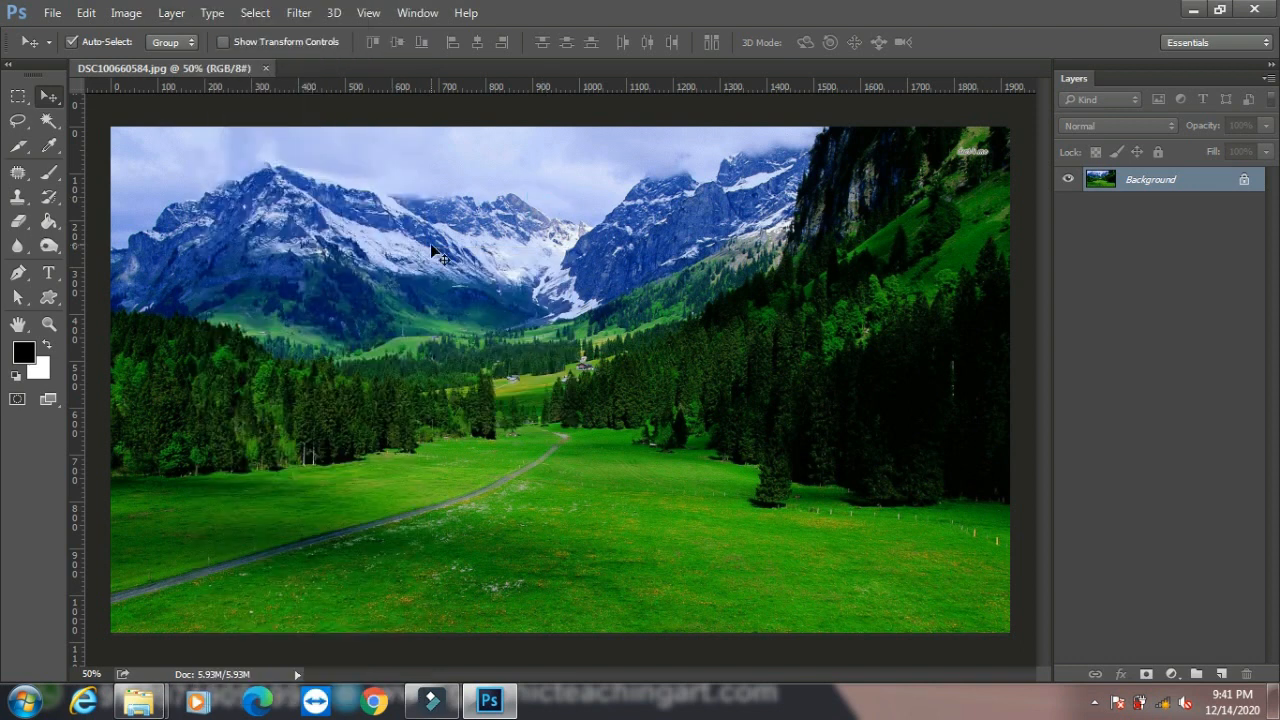
Step: Open the forest image eeaf1acfadf166dd5de443249de10a97 from the Desktop as a second document
{"action": "key", "text": "ctrl+o"}
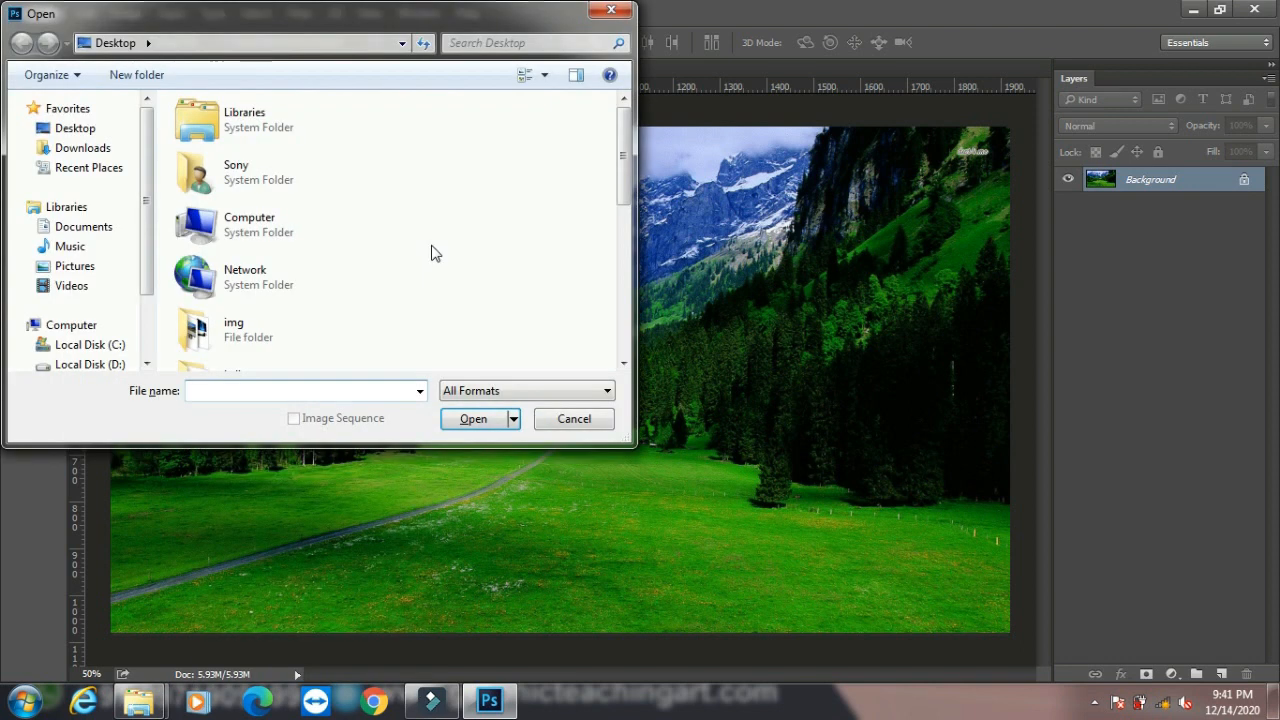
{"action": "scroll", "coordinate": [461, 270], "scroll_direction": "down", "scroll_amount": 5}
{"action": "left_click", "coordinate": [255, 345]}
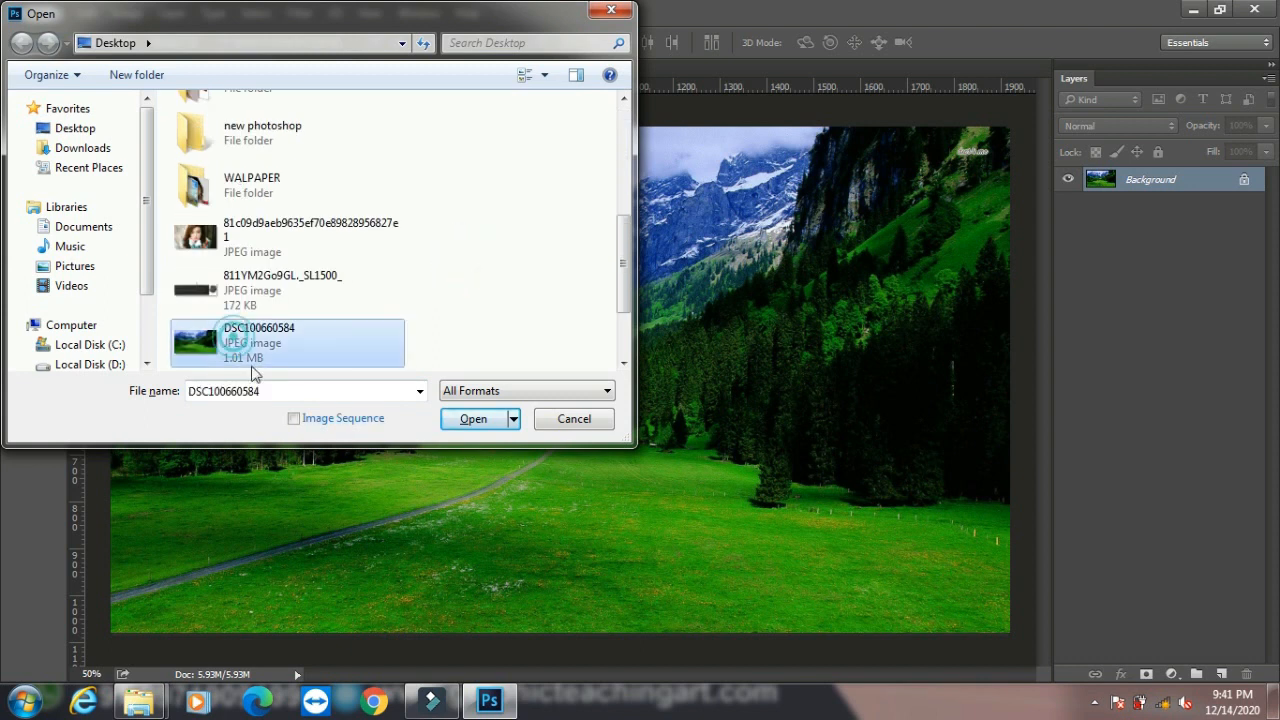
{"action": "scroll", "coordinate": [248, 320], "scroll_direction": "down", "scroll_amount": 2}
{"action": "left_click", "coordinate": [225, 287]}
{"action": "left_click", "coordinate": [473, 419]}
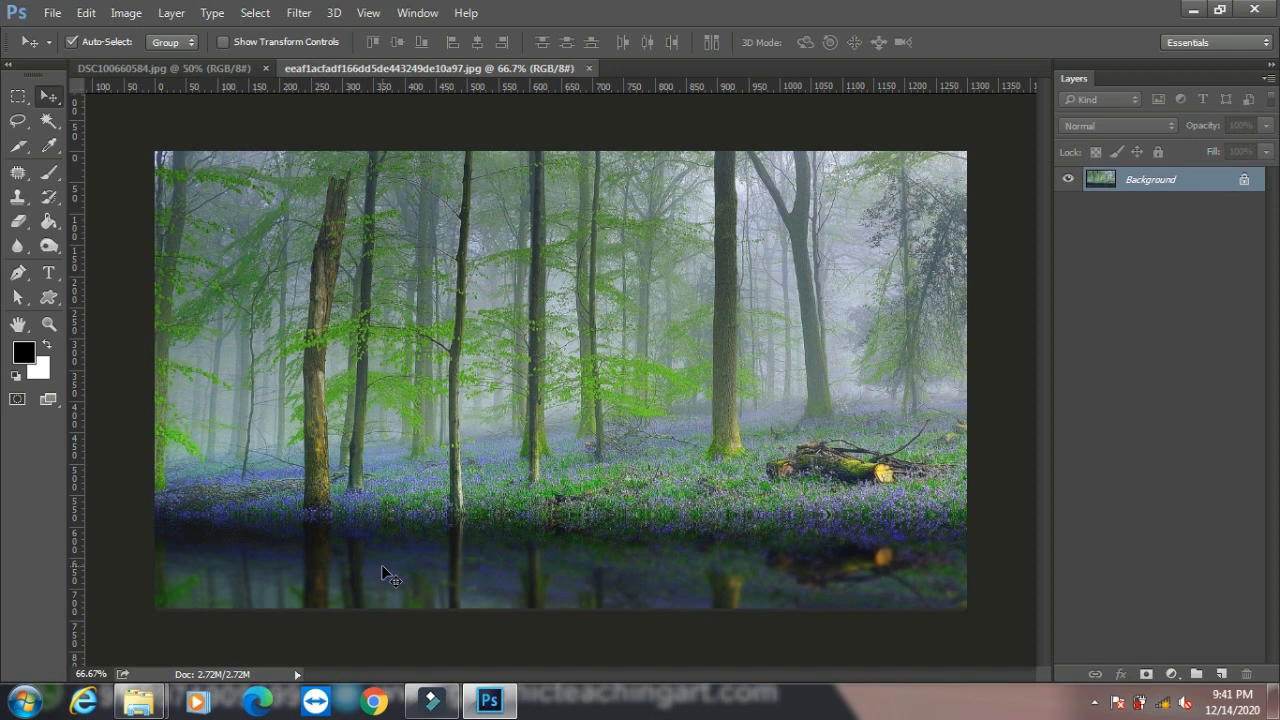
Step: Copy the entire forest image and paste it as a new layer into the DSC100660584 document
{"action": "key", "text": "ctrl+a"}
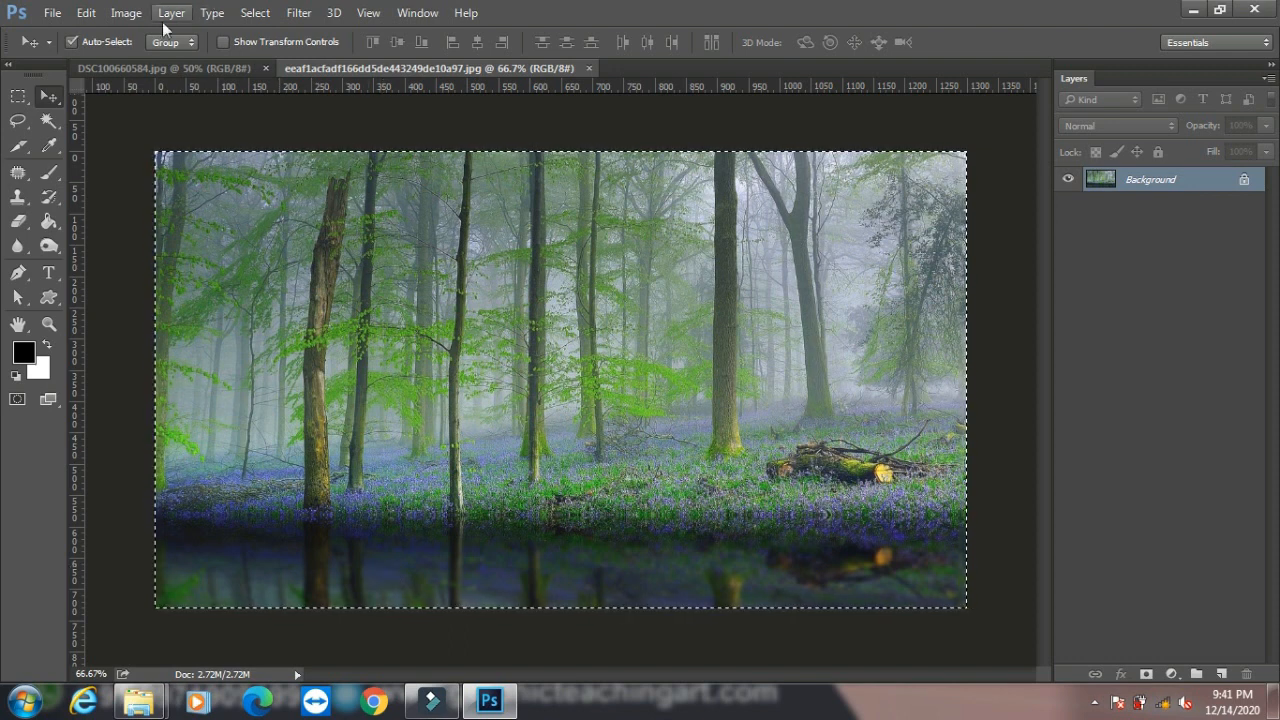
{"action": "left_click", "coordinate": [142, 64]}
{"action": "key", "text": "ctrl+v"}
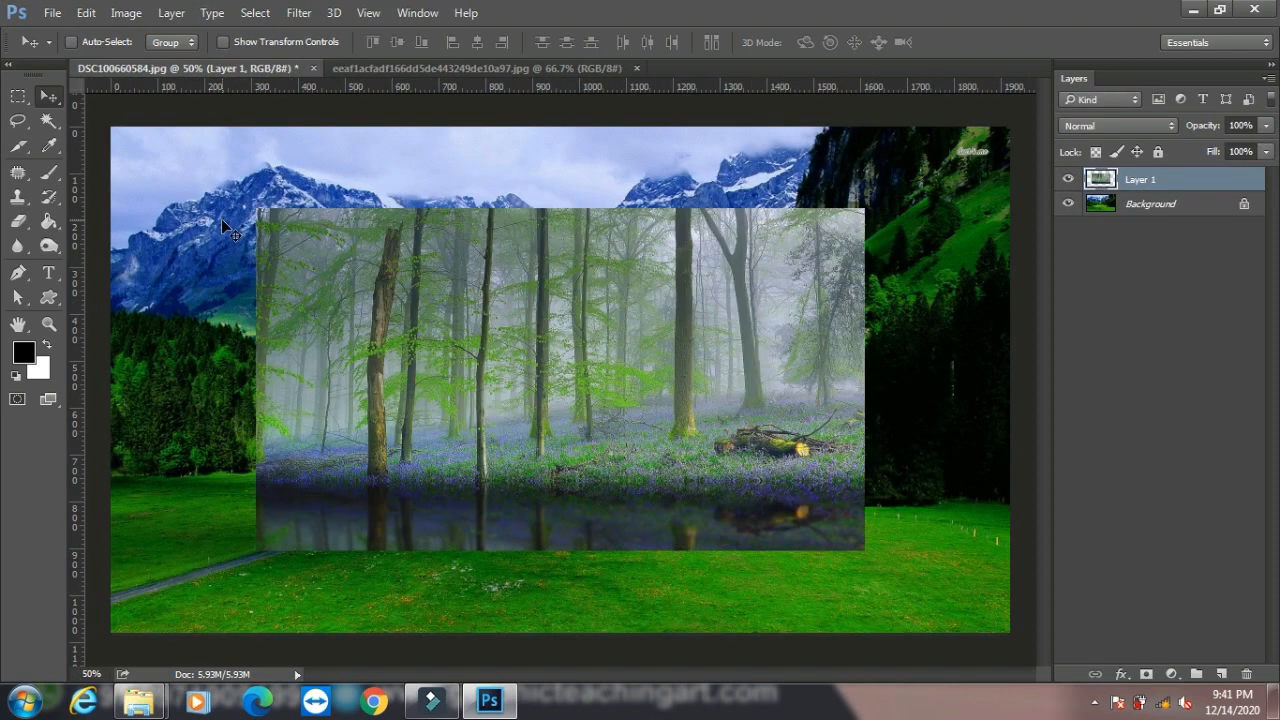
Step: Scale the forest layer evenly from its centre to about 156% so that it covers the whole canvas
{"action": "key", "text": "ctrl+t"}
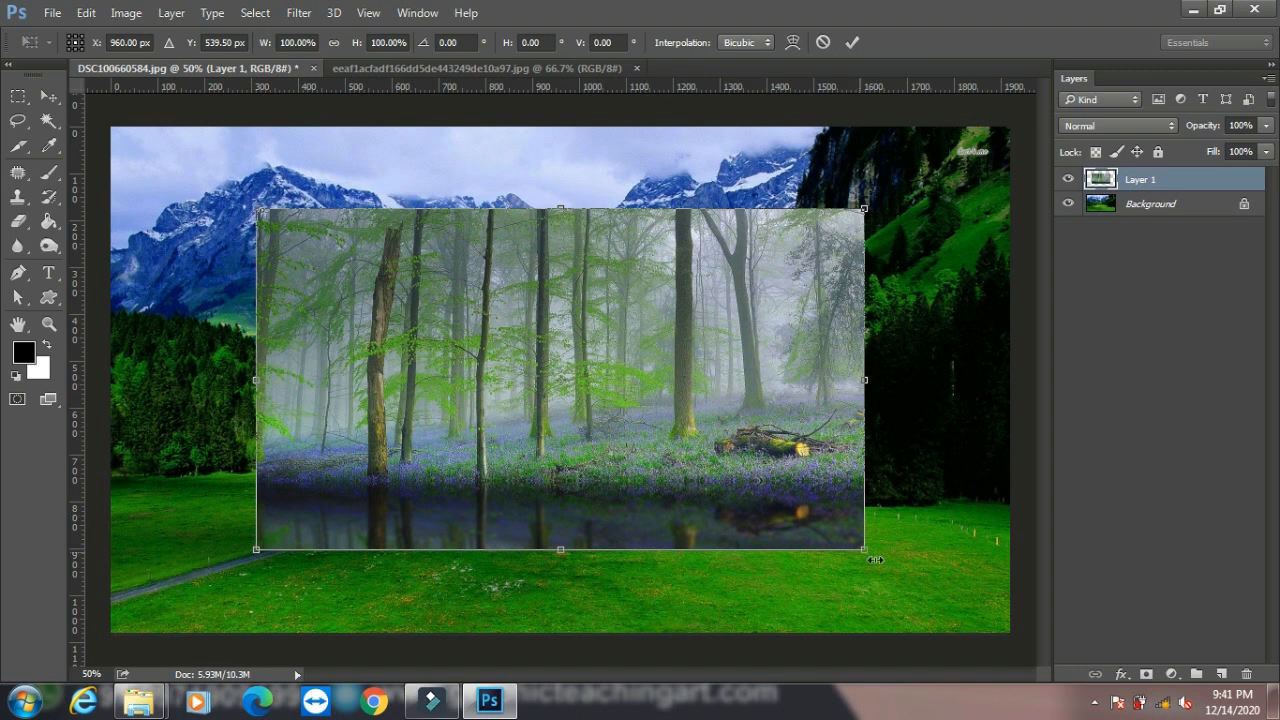
{"action": "left_click_drag", "start_coordinate": [866, 556], "coordinate": [1027, 687]}
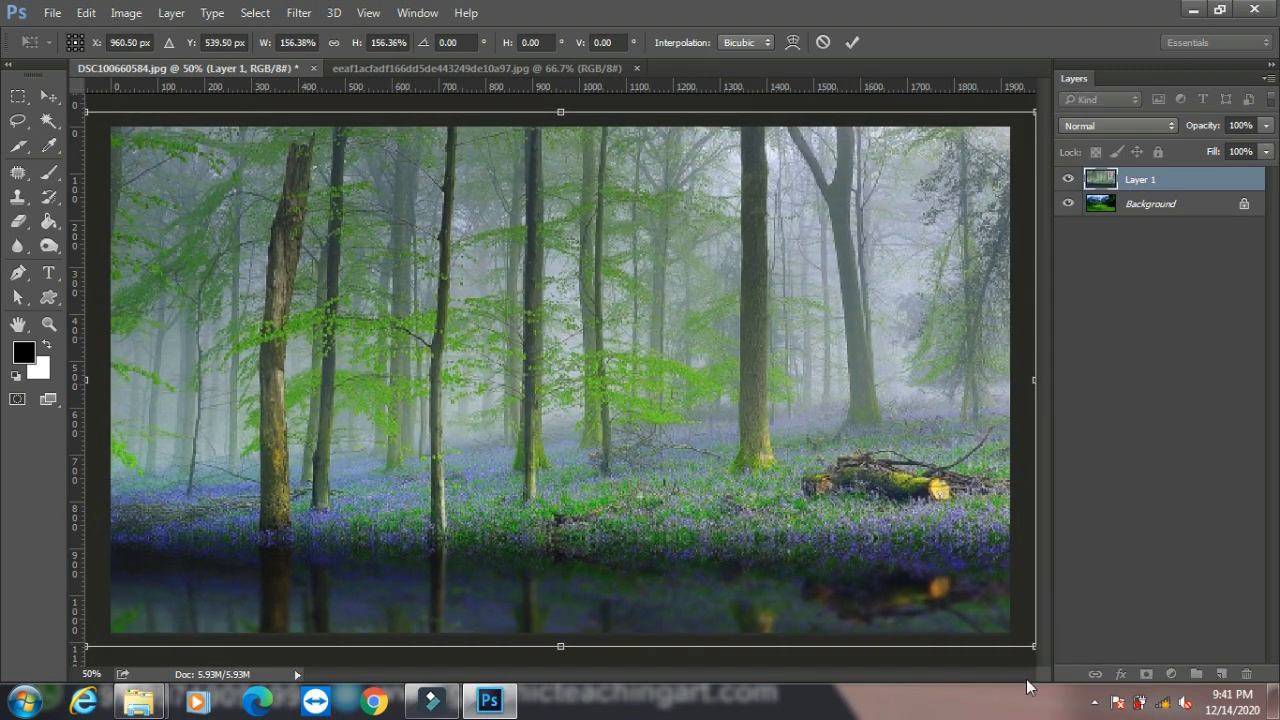
{"action": "key", "text": "Return"}
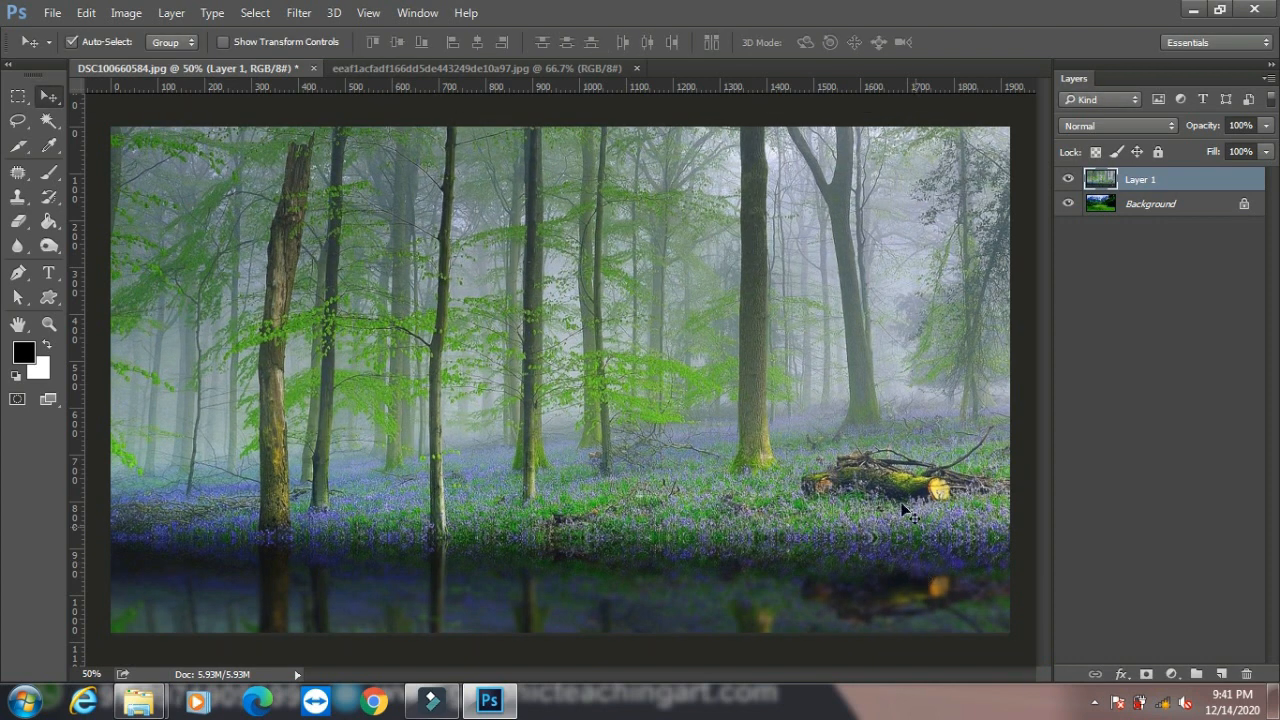
Step: Try a Hide All layer mask on the forest layer and undo it
{"action": "left_click", "coordinate": [171, 12]}
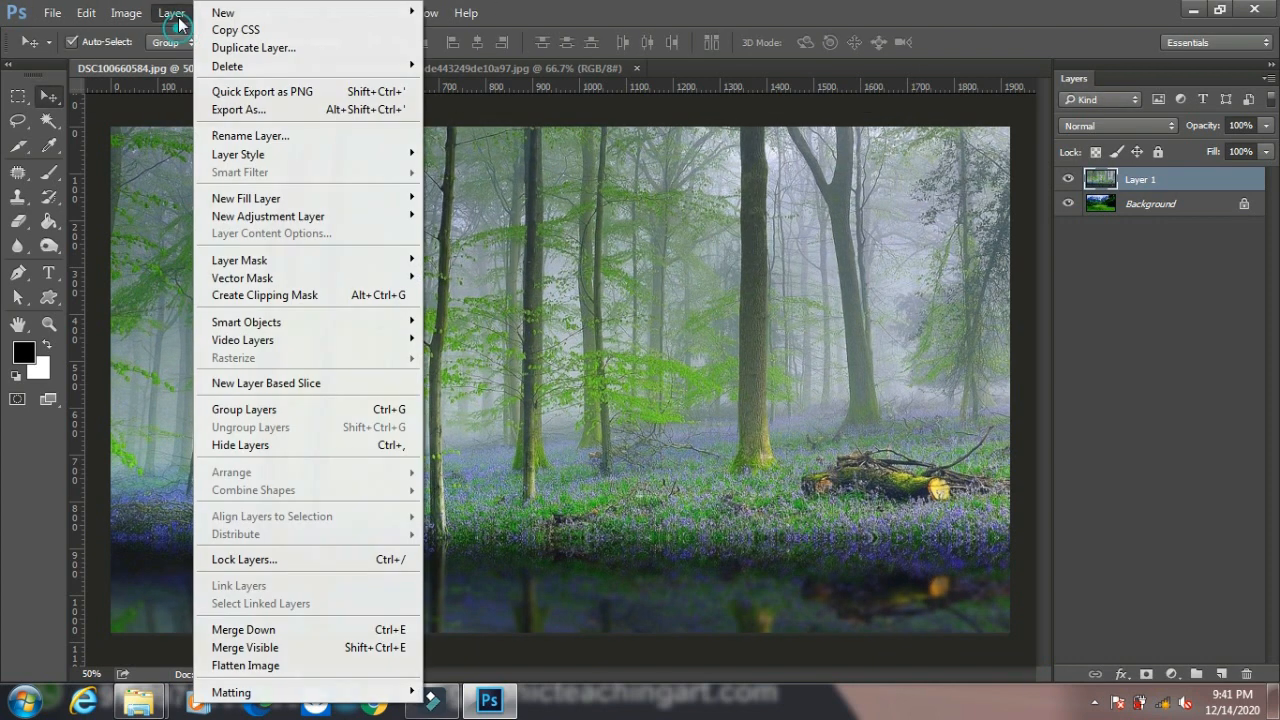
{"action": "mouse_move", "coordinate": [320, 263]}
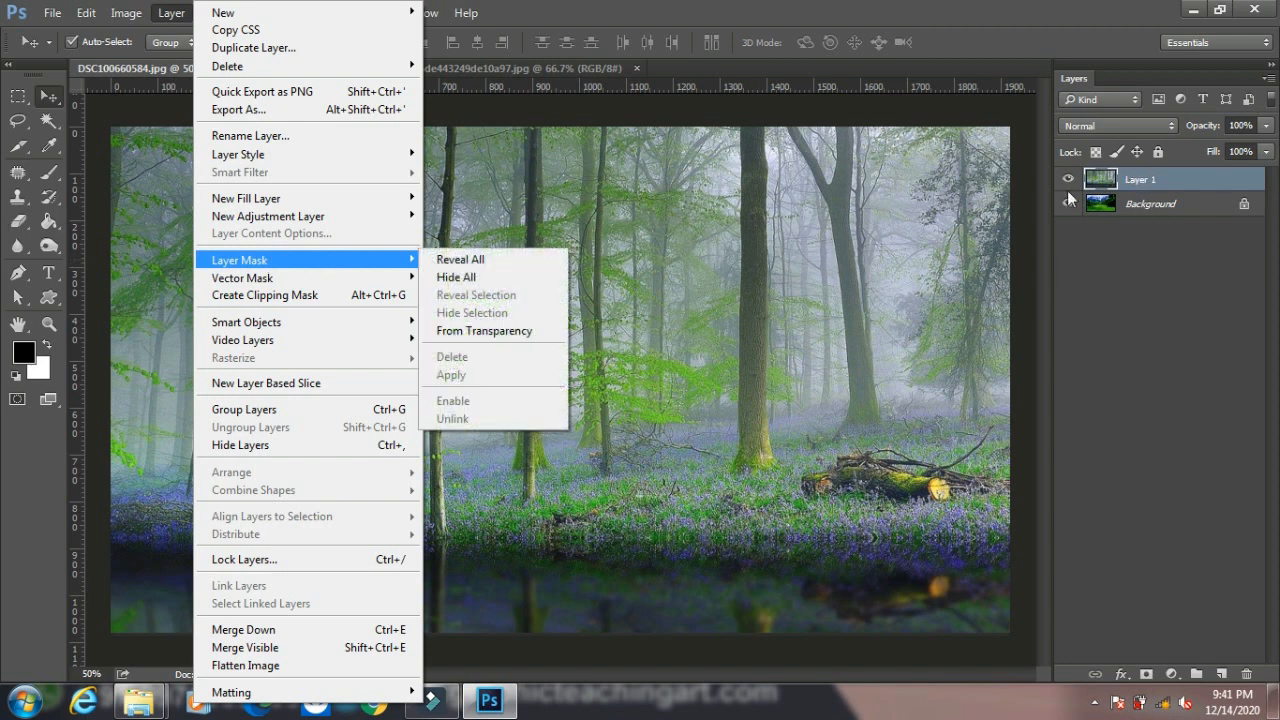
{"action": "left_click", "coordinate": [481, 279]}
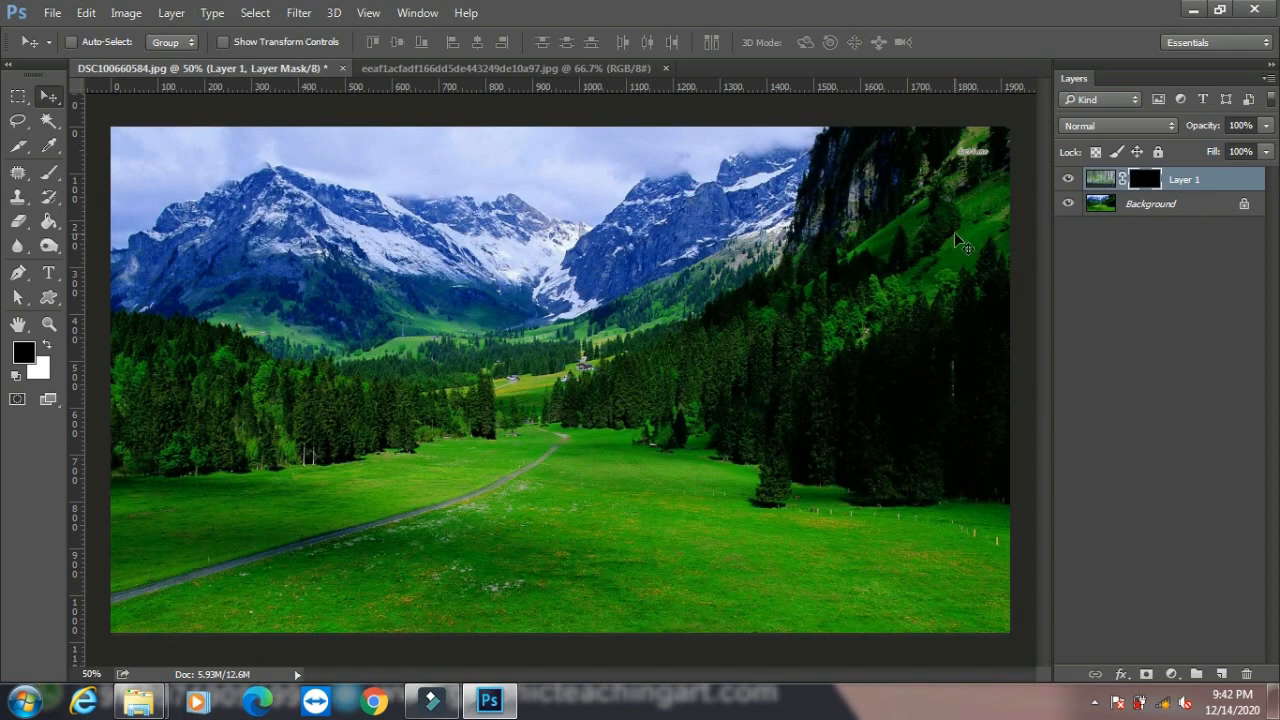
{"action": "key", "text": "ctrl+z"}
{"action": "left_click", "coordinate": [71, 42]}
Step: Add a Reveal All layer mask to the forest layer, Layer 1
{"action": "left_click", "coordinate": [178, 13]}
{"action": "mouse_move", "coordinate": [325, 327]}
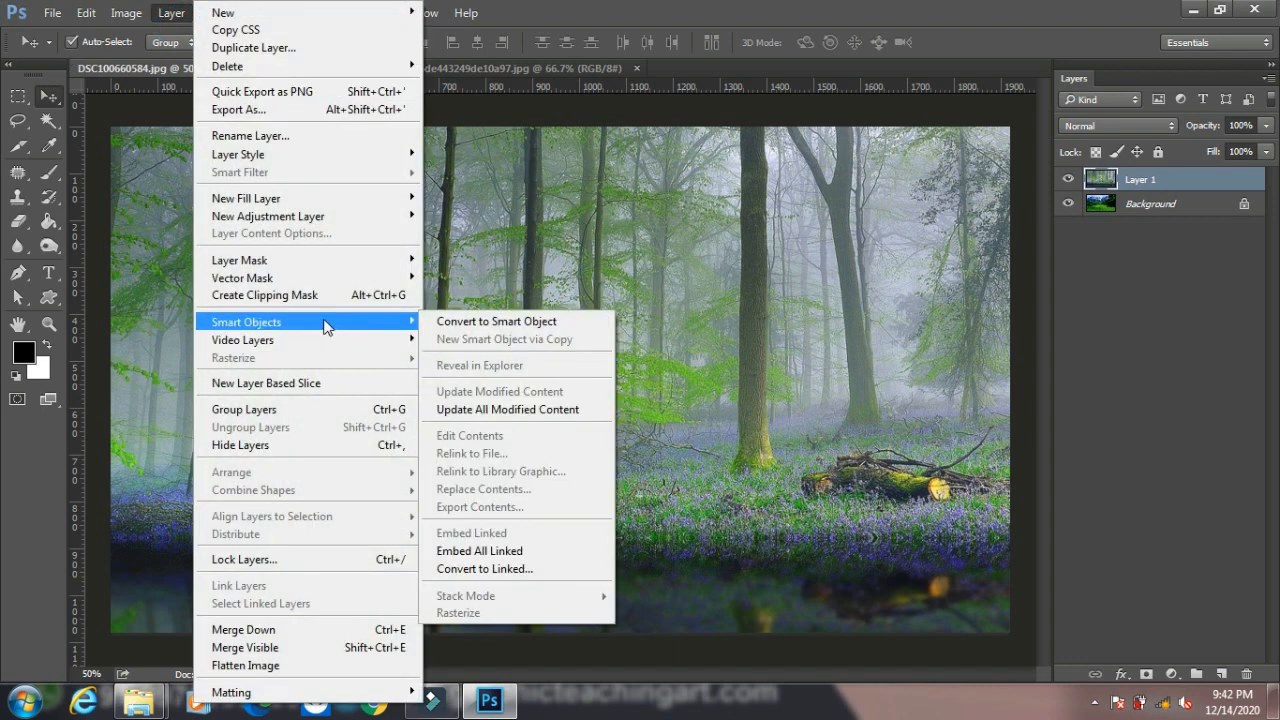
{"action": "mouse_move", "coordinate": [320, 263]}
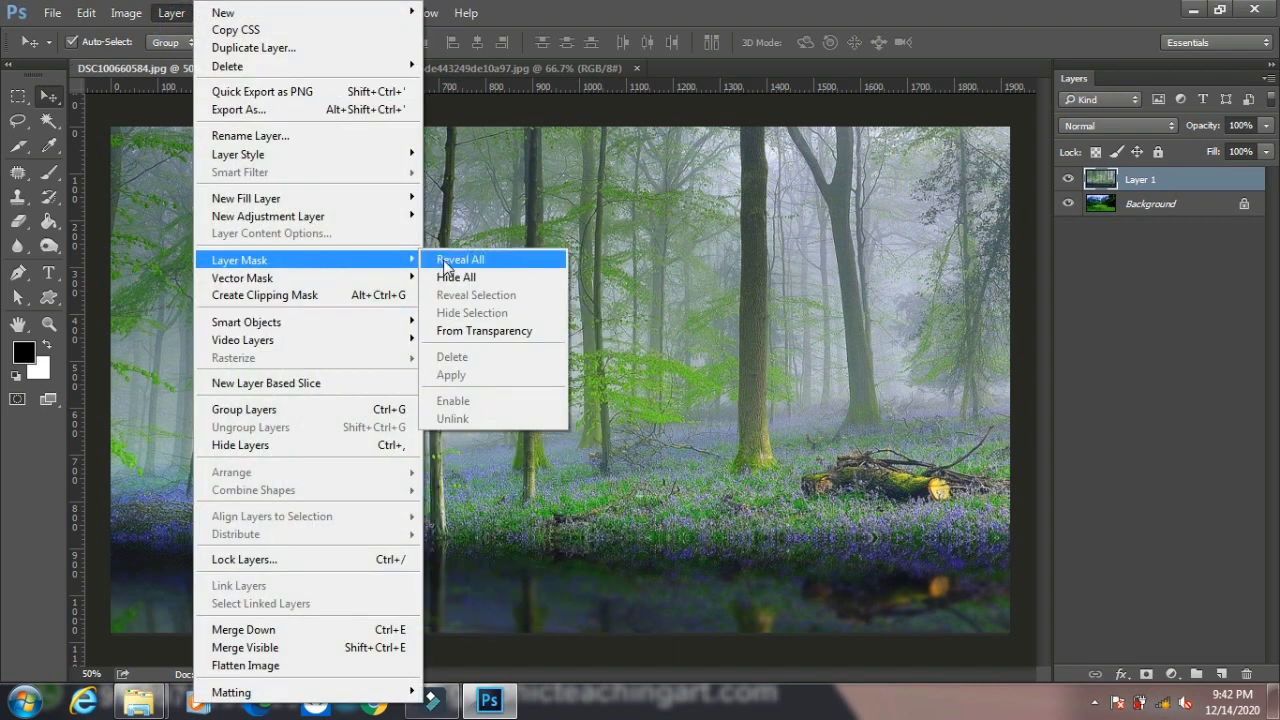
{"action": "left_click", "coordinate": [445, 262]}
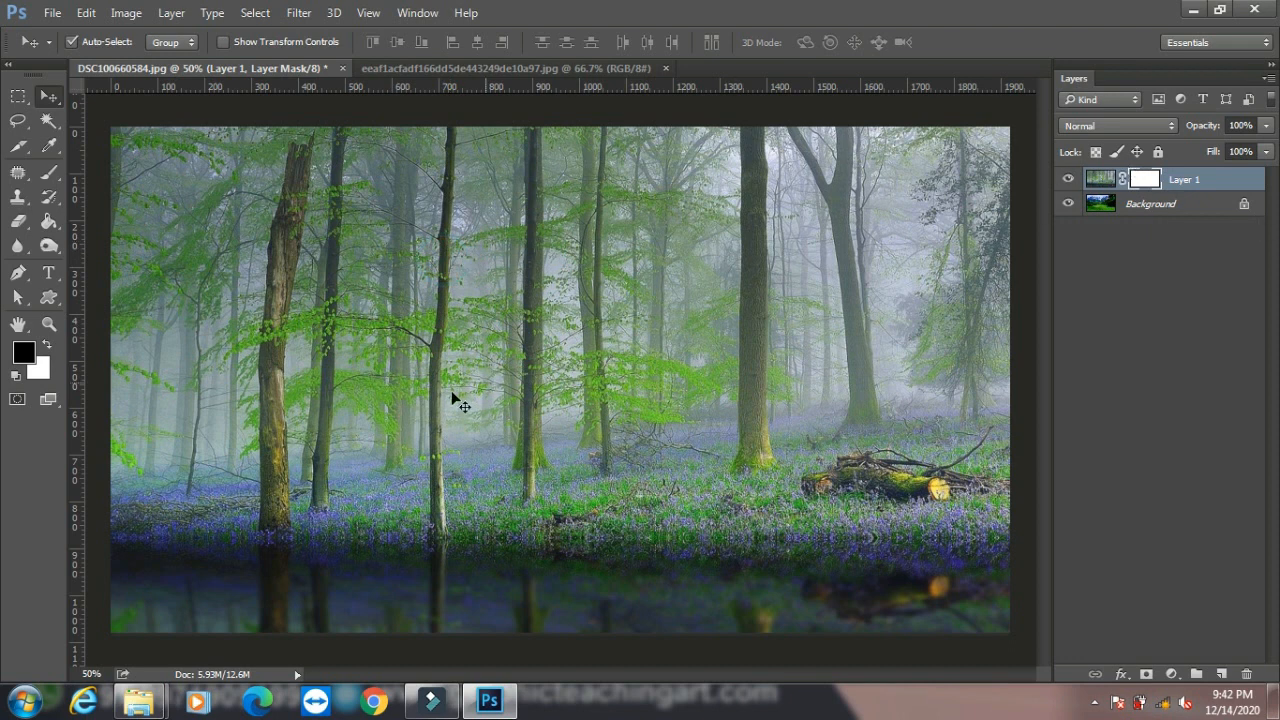
Step: Create a clipping mask that clips the masked forest layer to the Background layer
{"action": "left_click", "coordinate": [170, 13]}
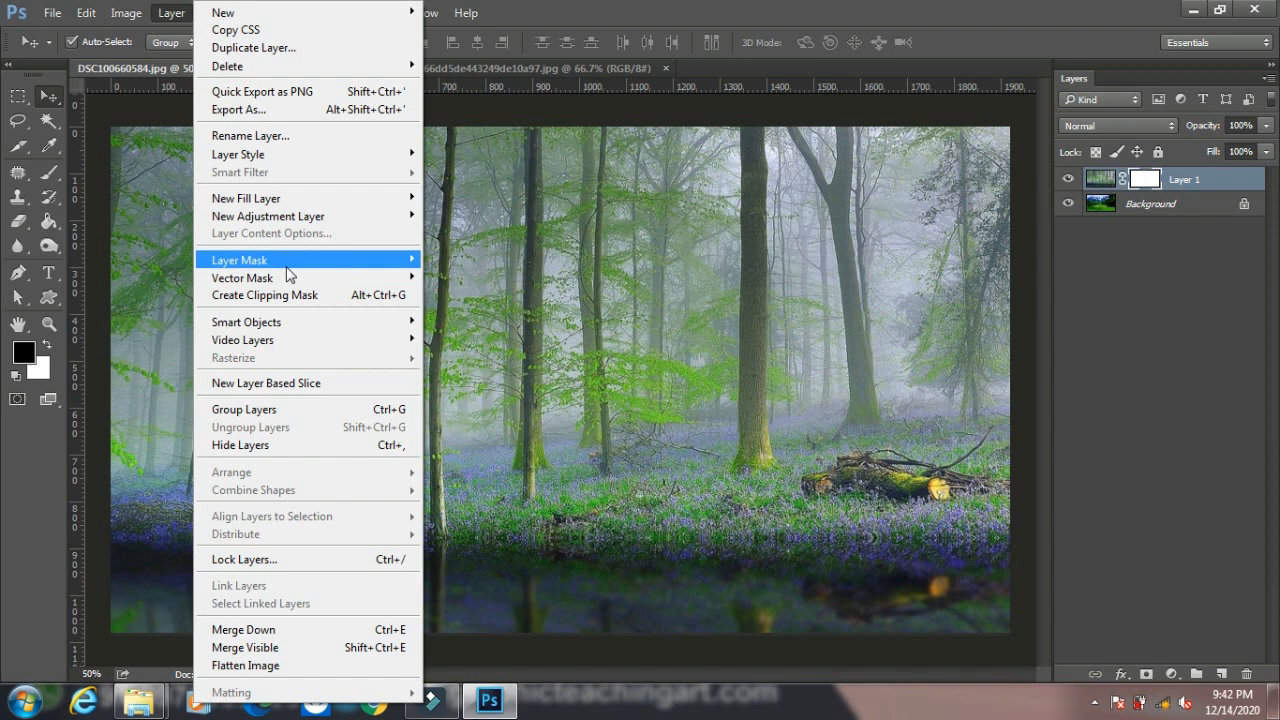
{"action": "mouse_move", "coordinate": [289, 273]}
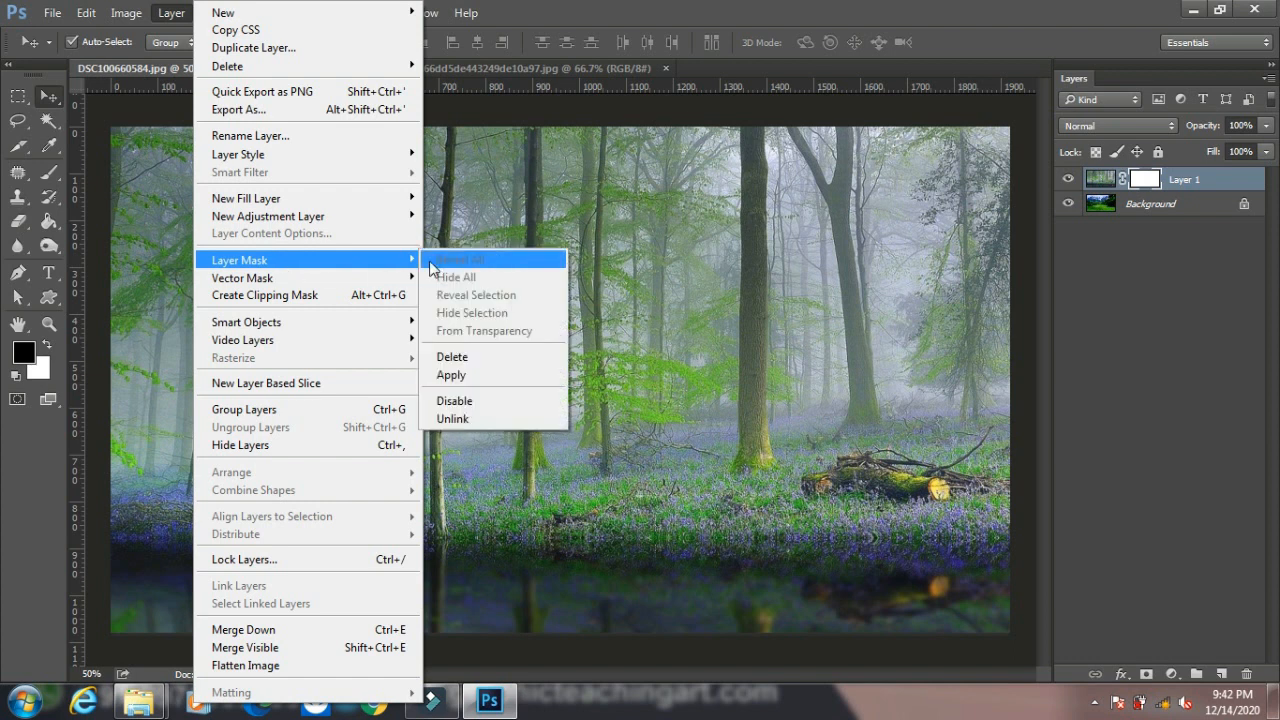
{"action": "left_click", "coordinate": [272, 303]}
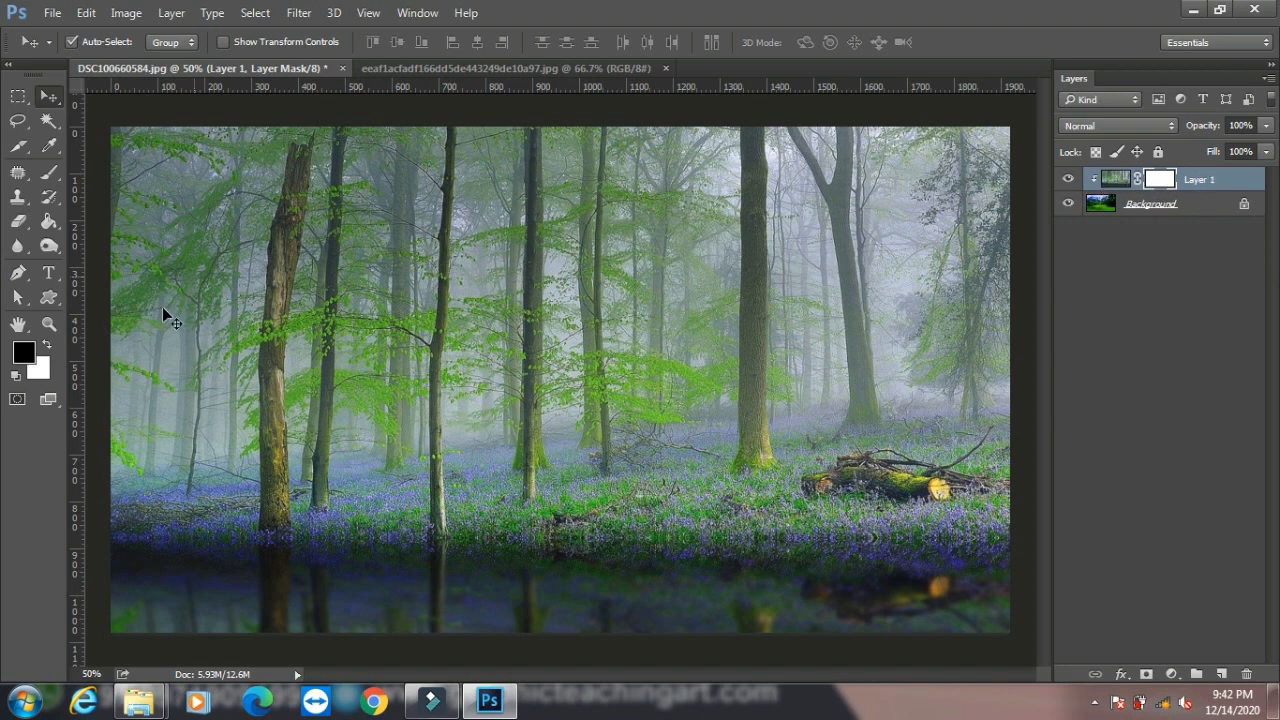
Step: Fade the forest layer's mask with black-to-white linear gradients, drawn diagonally, downwards and finally horizontally from left to right
{"action": "left_click", "coordinate": [49, 221]}
{"action": "left_click", "coordinate": [105, 218]}
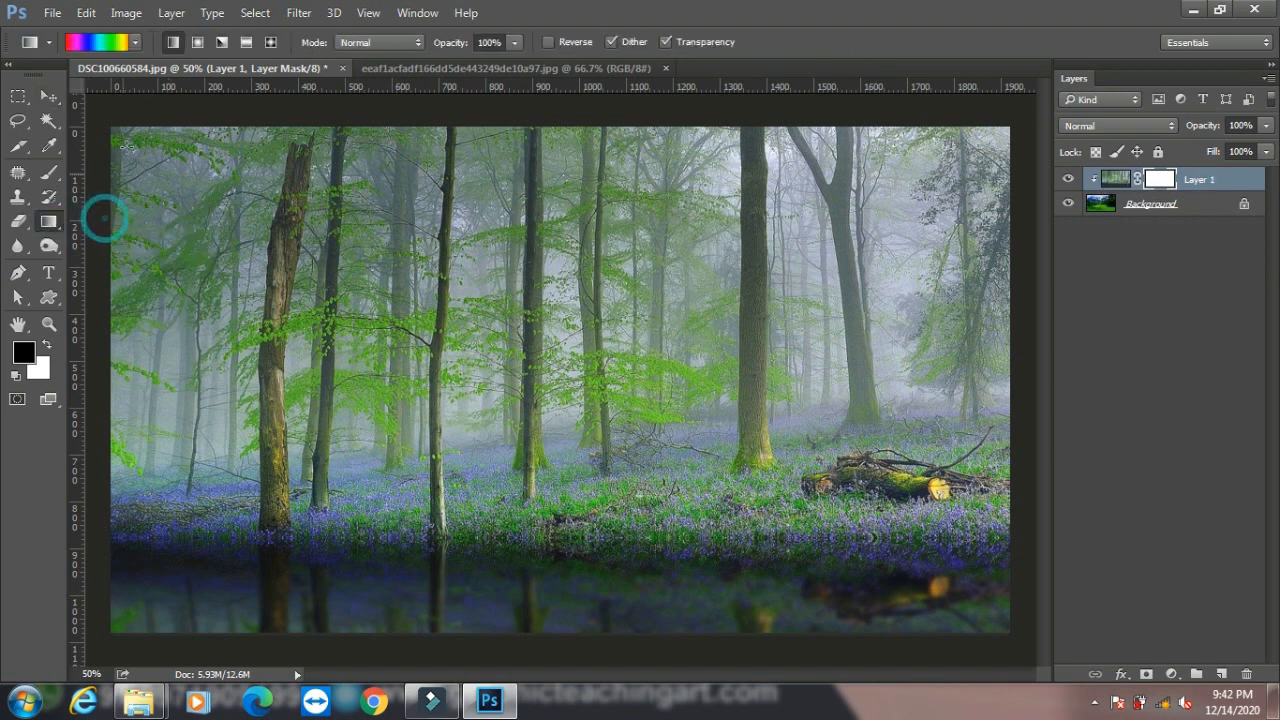
{"action": "left_click", "coordinate": [135, 42]}
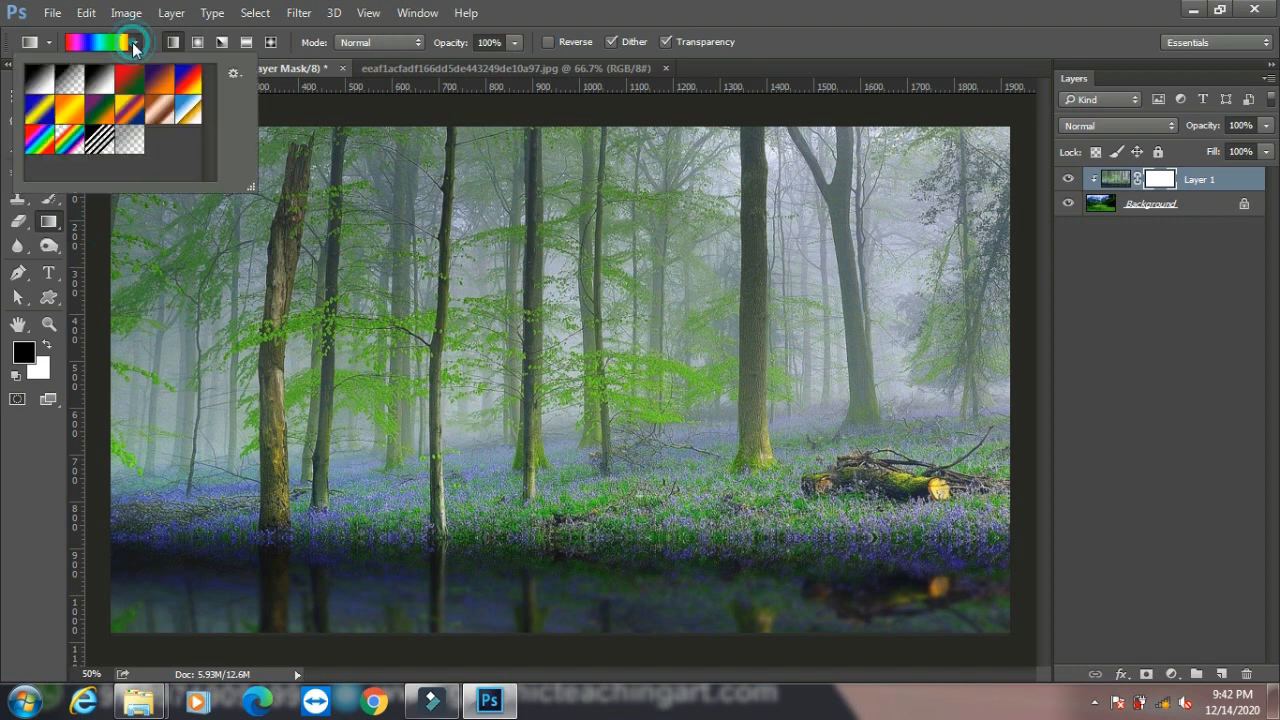
{"action": "left_click", "coordinate": [41, 87]}
{"action": "left_click", "coordinate": [296, 268]}
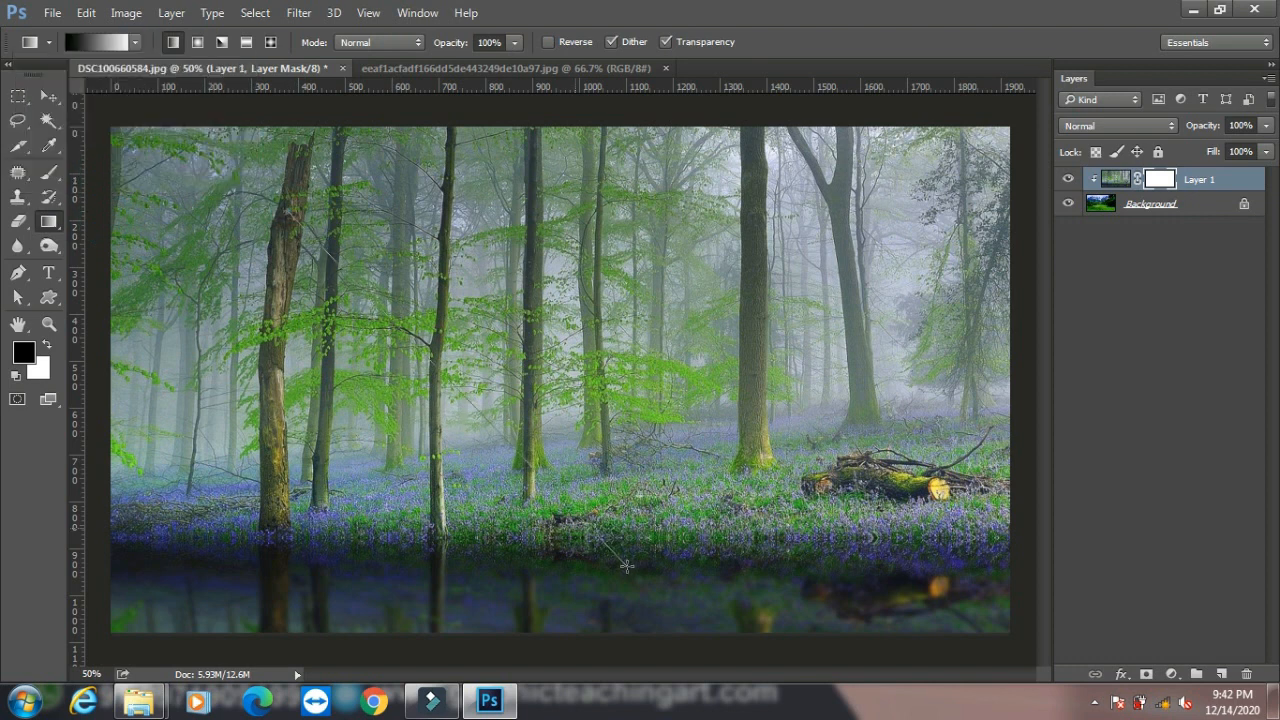
{"action": "left_click_drag", "start_coordinate": [626, 566], "coordinate": [615, 546]}
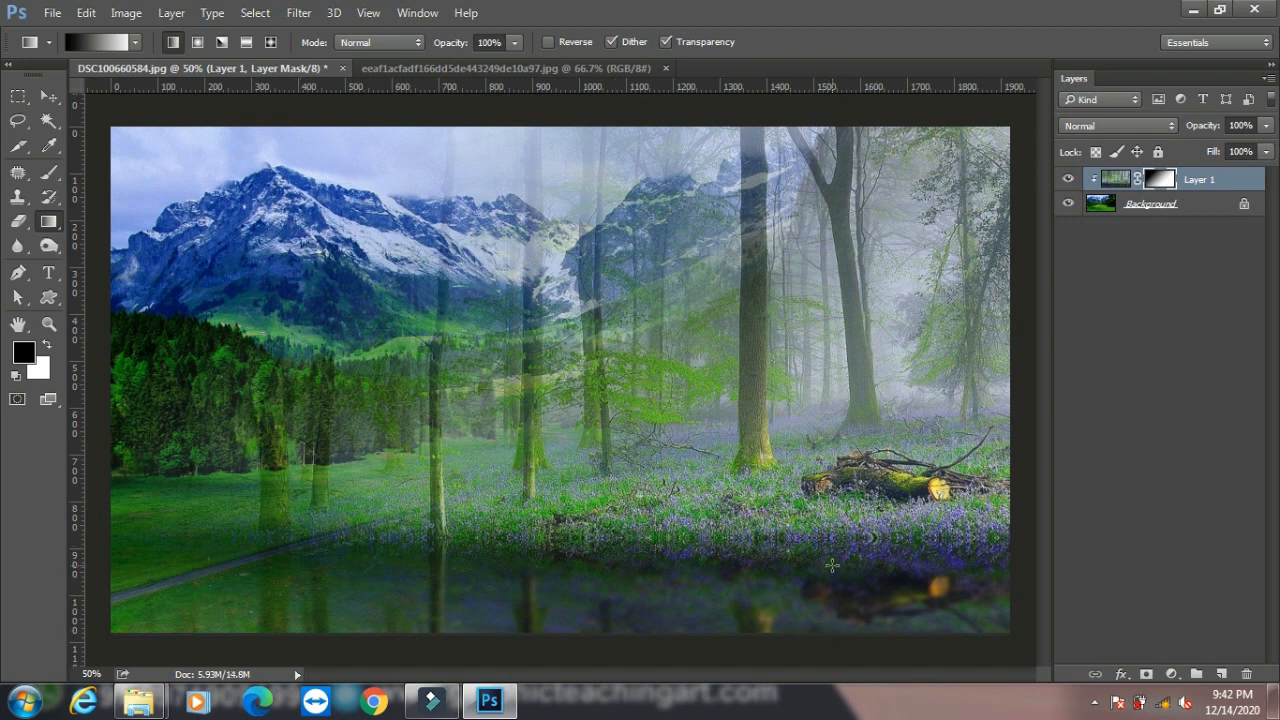
{"action": "left_click_drag", "start_coordinate": [592, 250], "coordinate": [594, 576]}
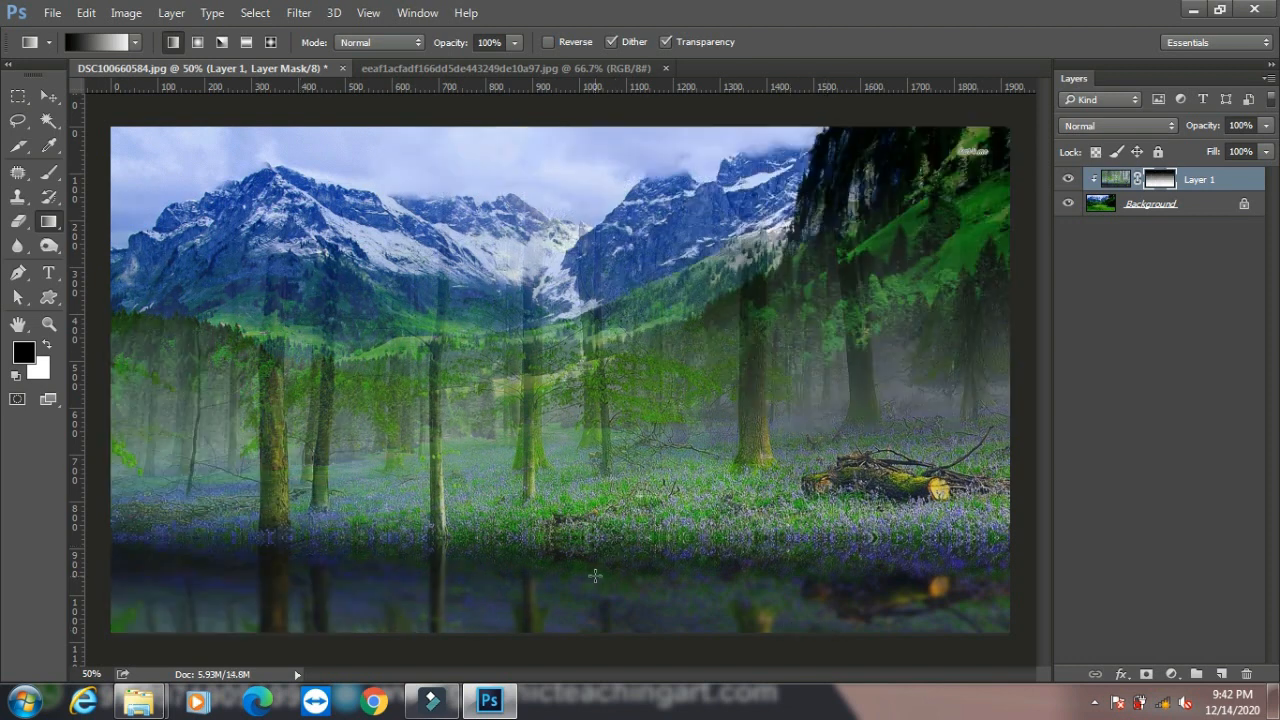
{"action": "left_click_drag", "start_coordinate": [190, 443], "coordinate": [745, 440]}
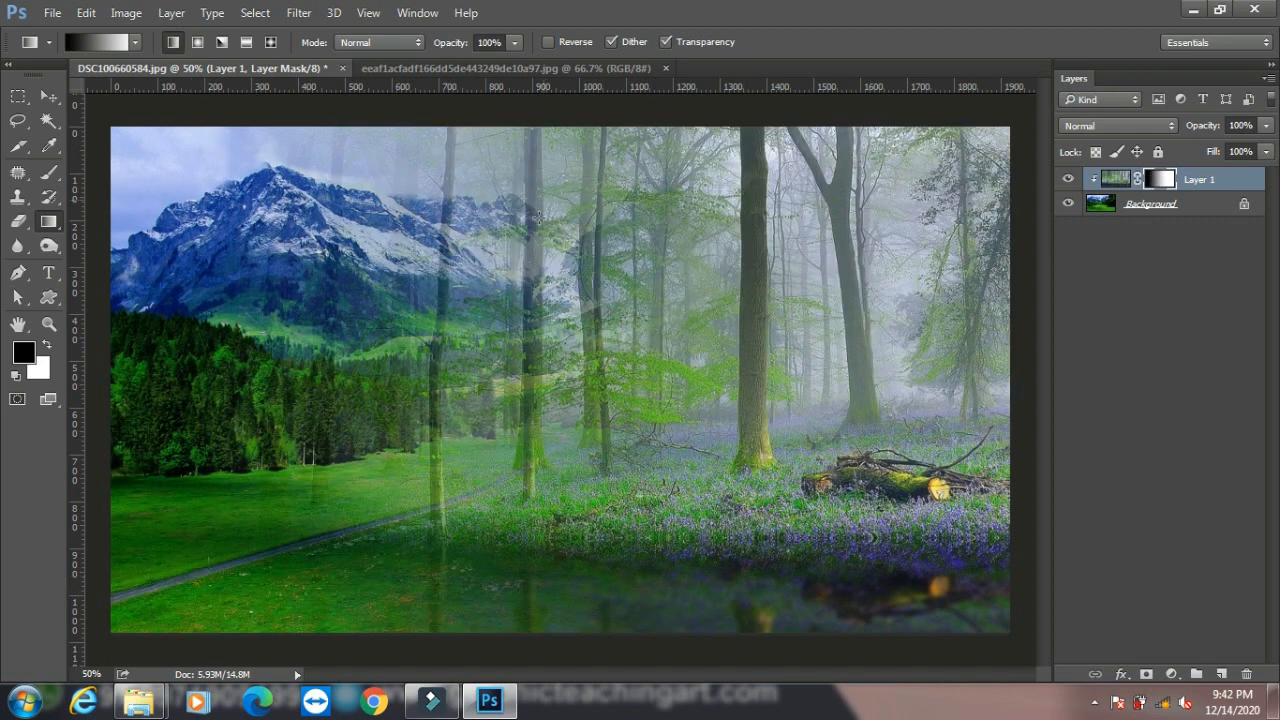
Step: Choose the rainbow gradient preset and draw it diagonally across the forest layer's mask as a linear gradient
{"action": "left_click", "coordinate": [133, 43]}
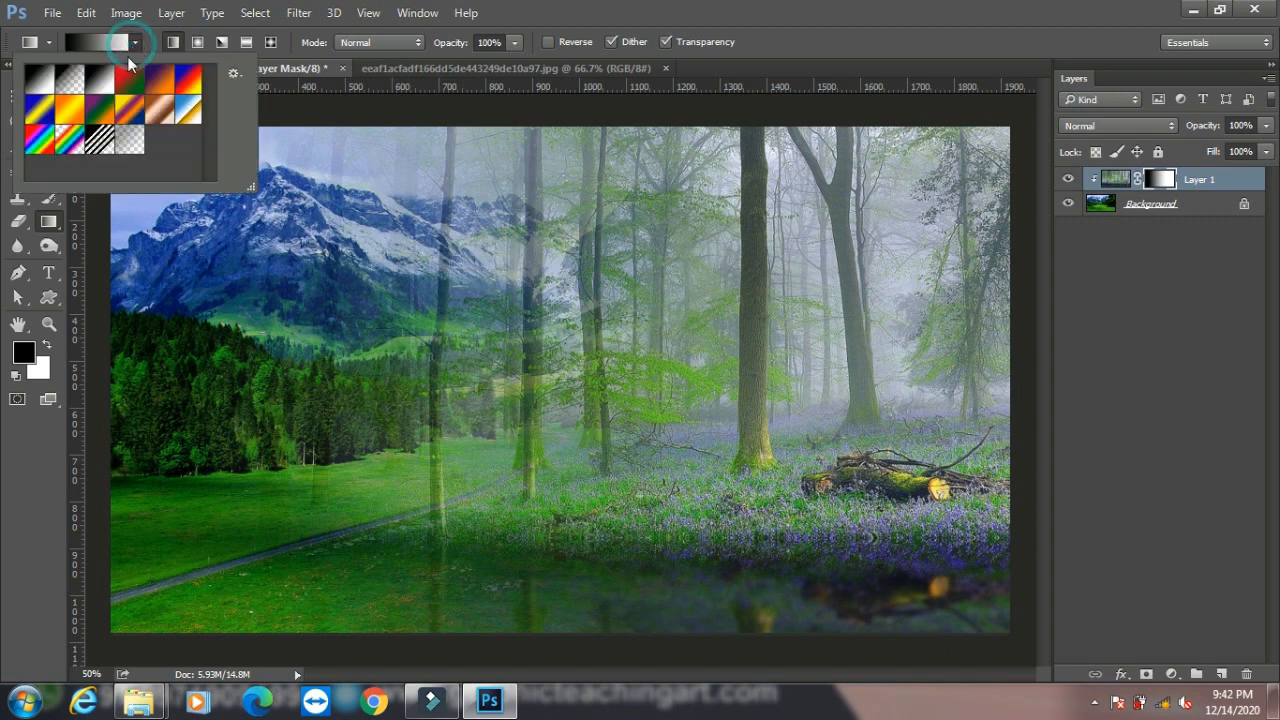
{"action": "left_click", "coordinate": [40, 140]}
{"action": "left_click_drag", "start_coordinate": [260, 236], "coordinate": [750, 568]}
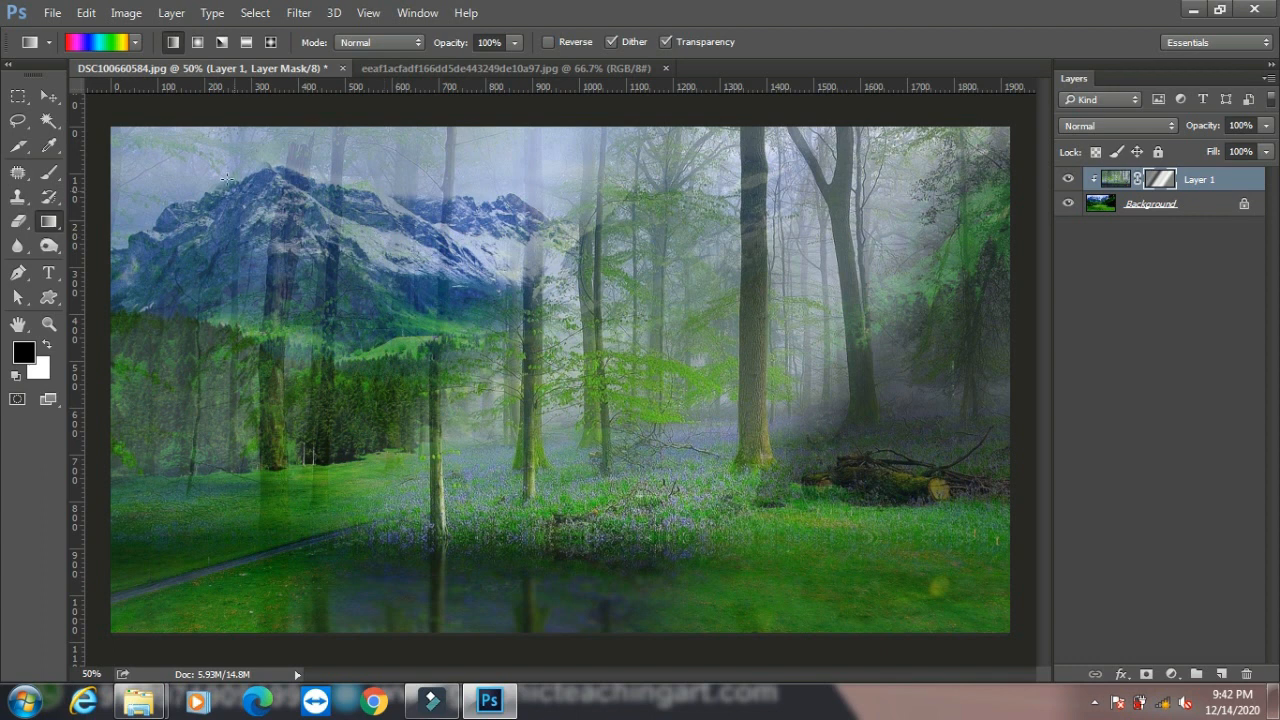
Step: Try the rainbow gradient on the forest layer's mask, first as a radial and then as a reflected gradient
{"action": "left_click", "coordinate": [197, 42]}
{"action": "left_click_drag", "start_coordinate": [438, 290], "coordinate": [682, 507]}
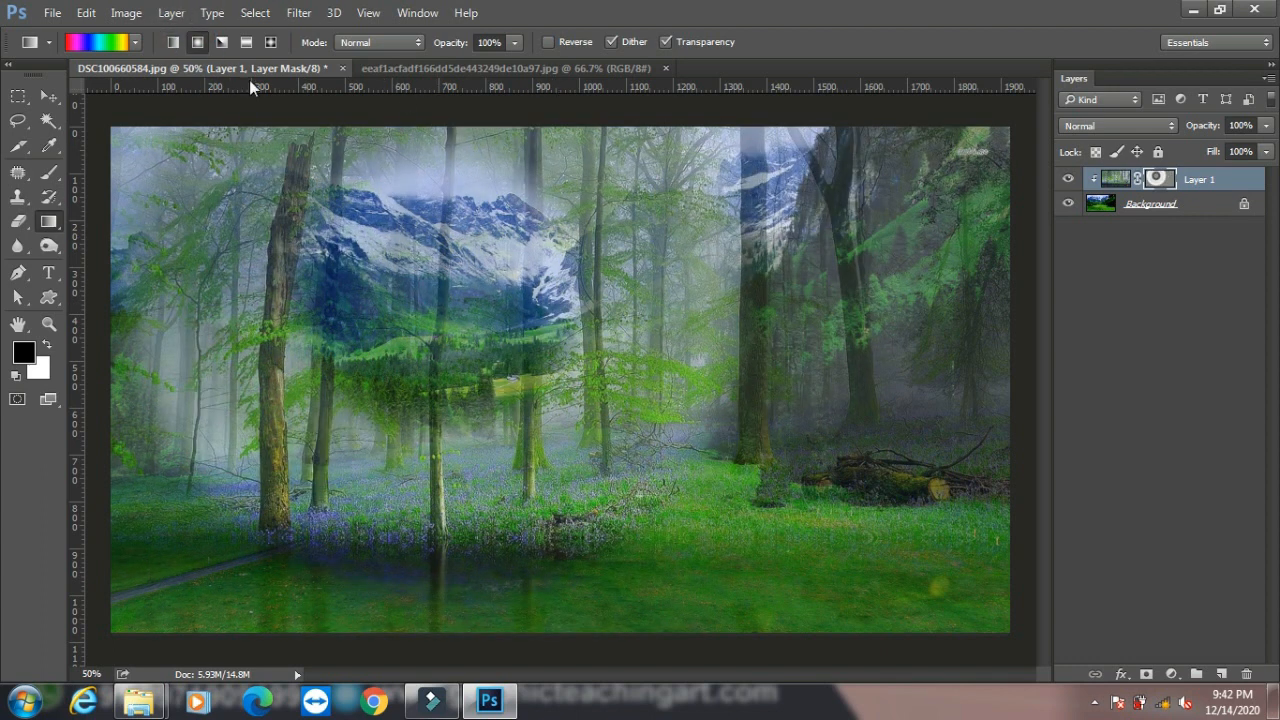
{"action": "left_click", "coordinate": [246, 42]}
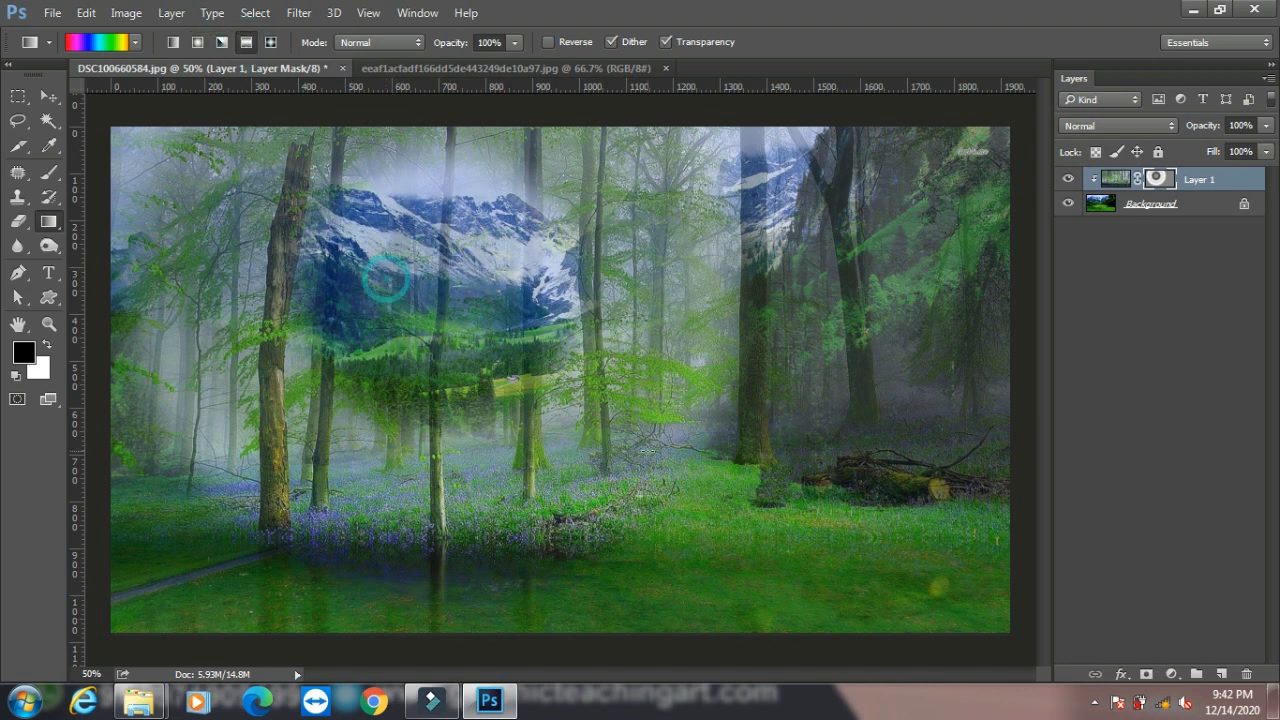
{"action": "left_click_drag", "start_coordinate": [386, 286], "coordinate": [648, 452]}
{"action": "left_click_drag", "start_coordinate": [732, 481], "coordinate": [498, 340]}
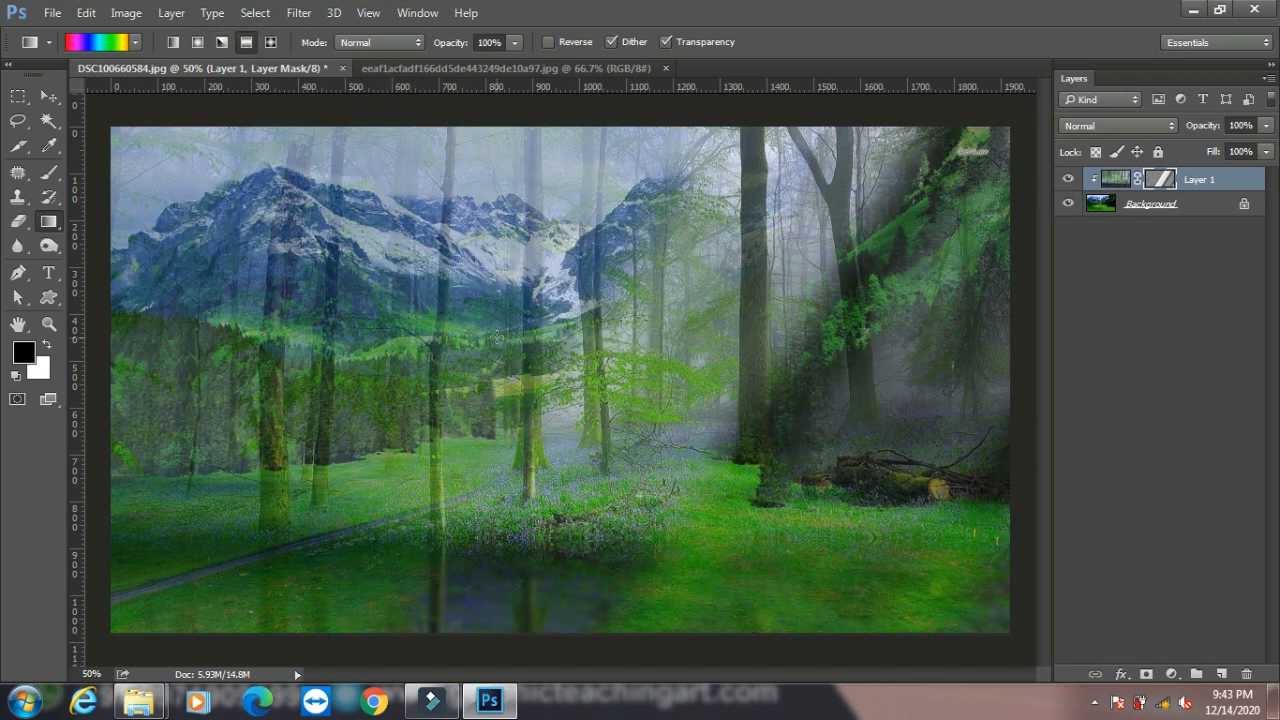
Step: Switch back to a linear gradient and redraw it on the mask from the upper-left mountain towards the lower middle
{"action": "left_click", "coordinate": [172, 42]}
{"action": "left_click_drag", "start_coordinate": [255, 196], "coordinate": [651, 462]}
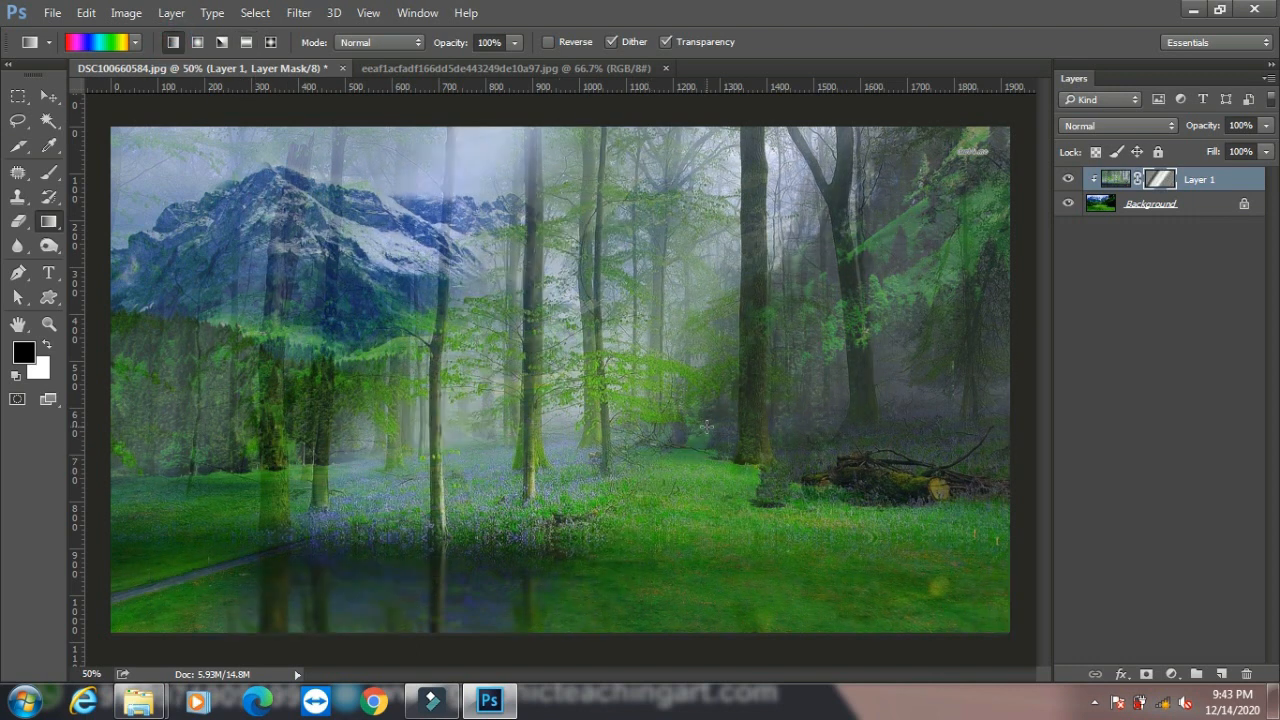
Step: Delete the layer mask from the forest layer
{"action": "left_click", "coordinate": [168, 13]}
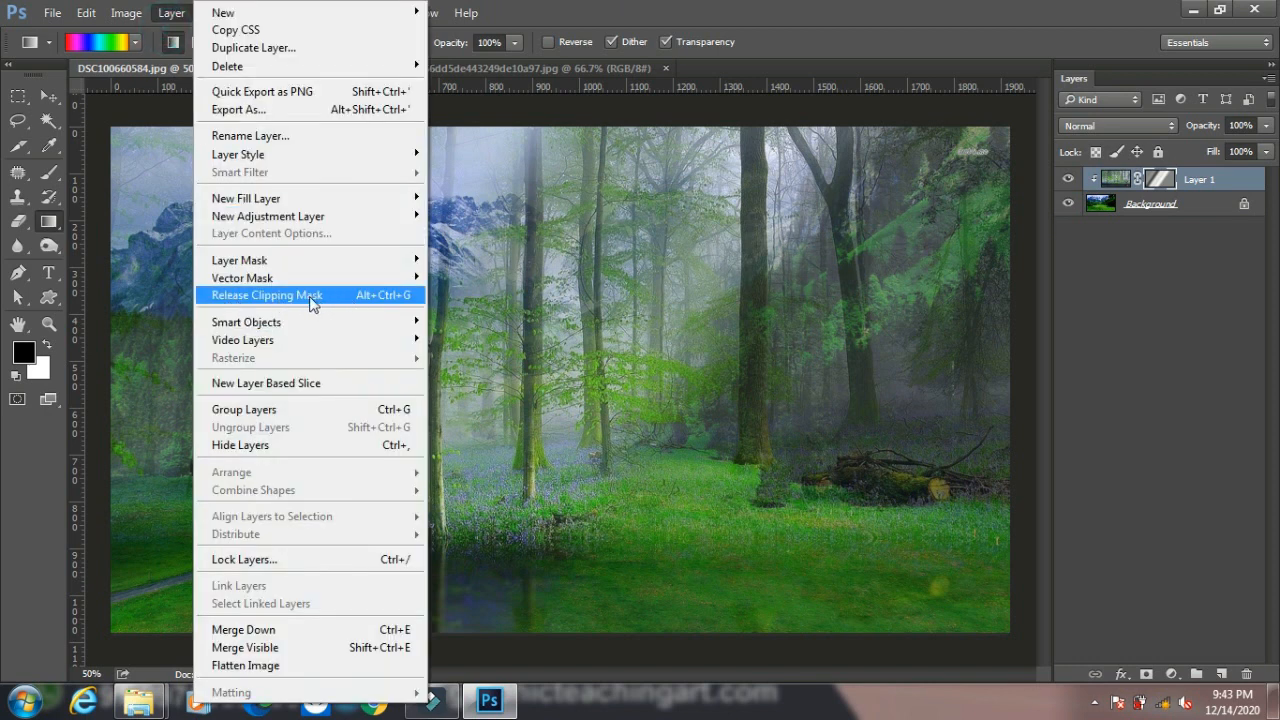
{"action": "mouse_move", "coordinate": [343, 258]}
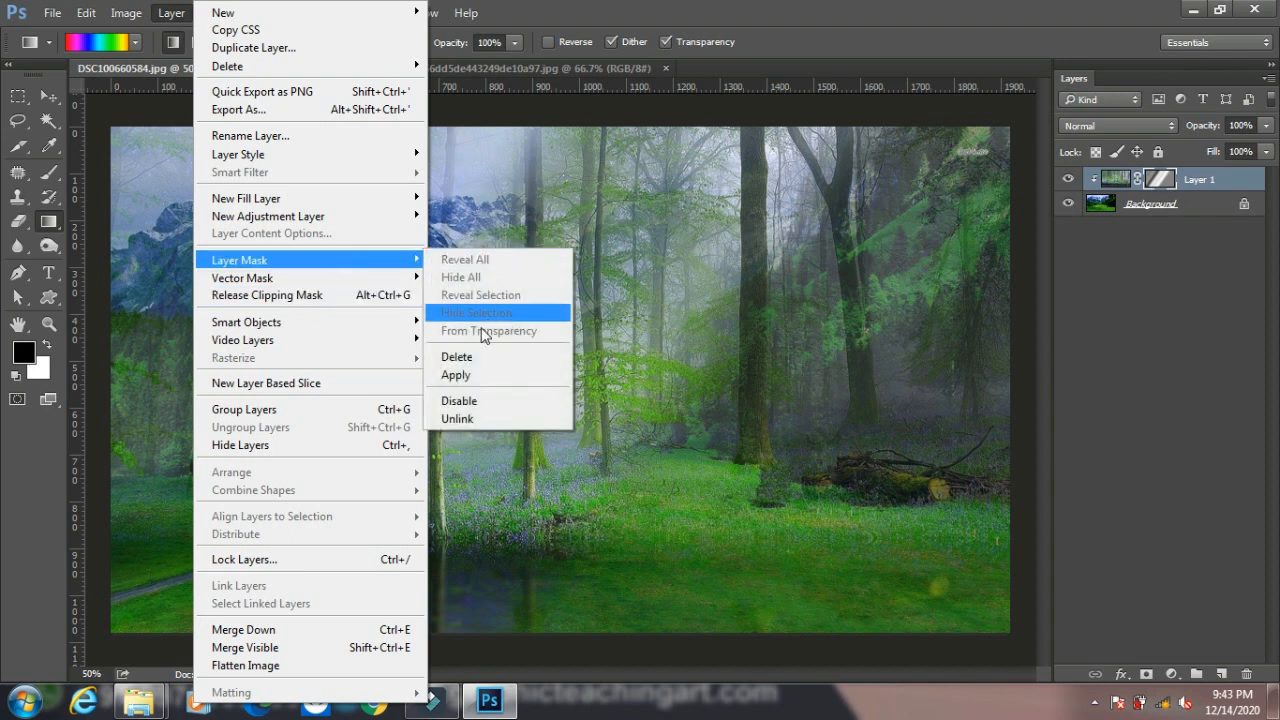
{"action": "left_click", "coordinate": [457, 358]}
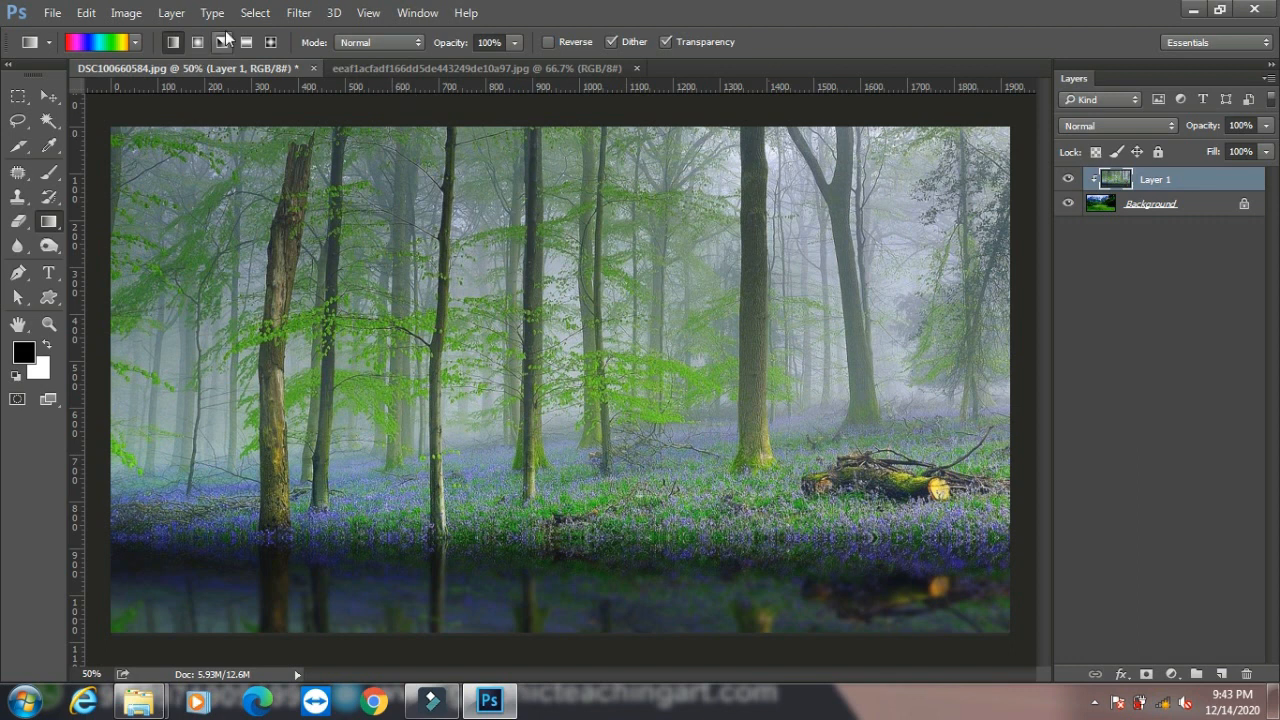
Step: Add a Reveal All layer mask to the forest layer and draw the rainbow linear gradient on it diagonally from the mountain to the lower middle
{"action": "left_click", "coordinate": [171, 12]}
{"action": "mouse_move", "coordinate": [329, 260]}
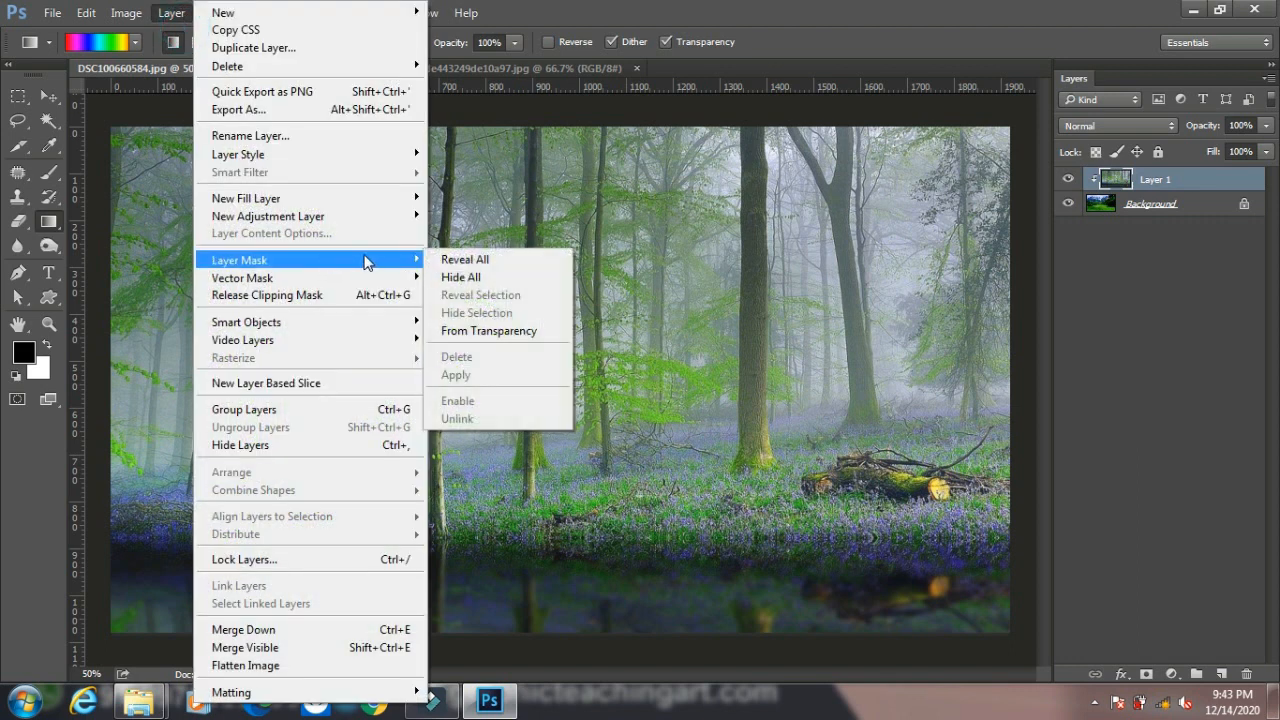
{"action": "left_click", "coordinate": [459, 259]}
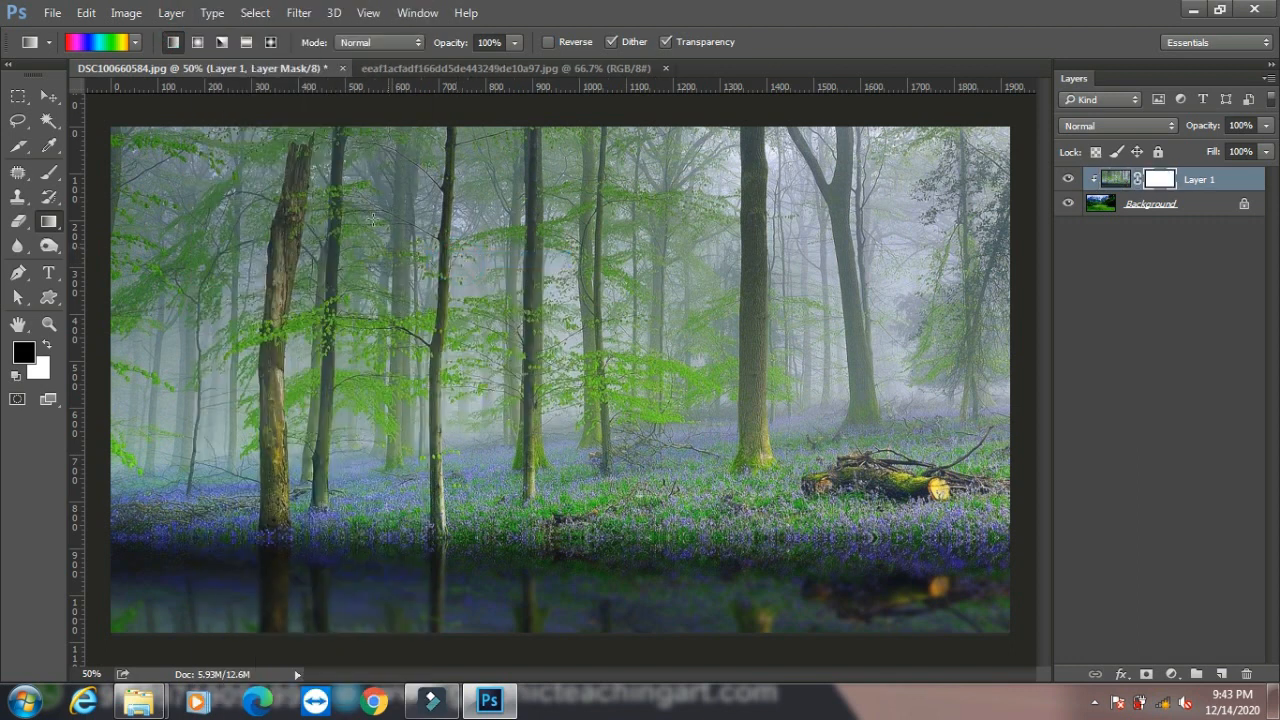
{"action": "left_click_drag", "start_coordinate": [351, 191], "coordinate": [707, 490]}
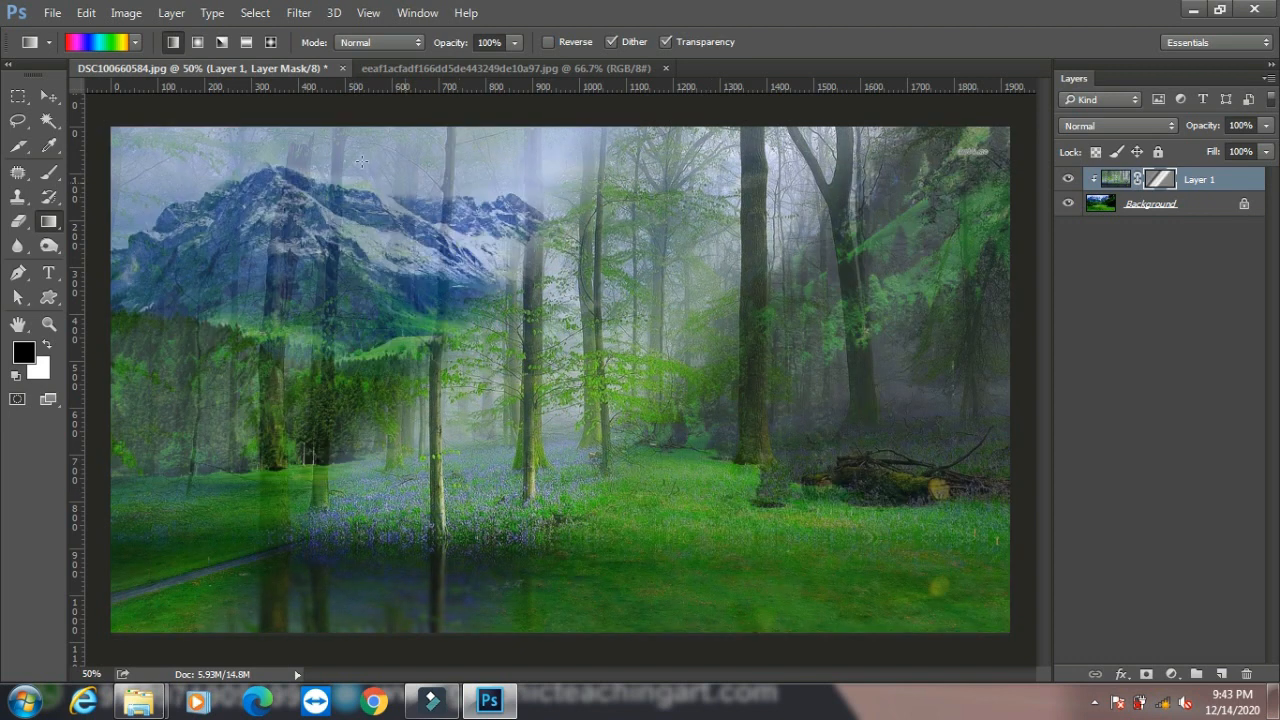
{"action": "left_click", "coordinate": [171, 12]}
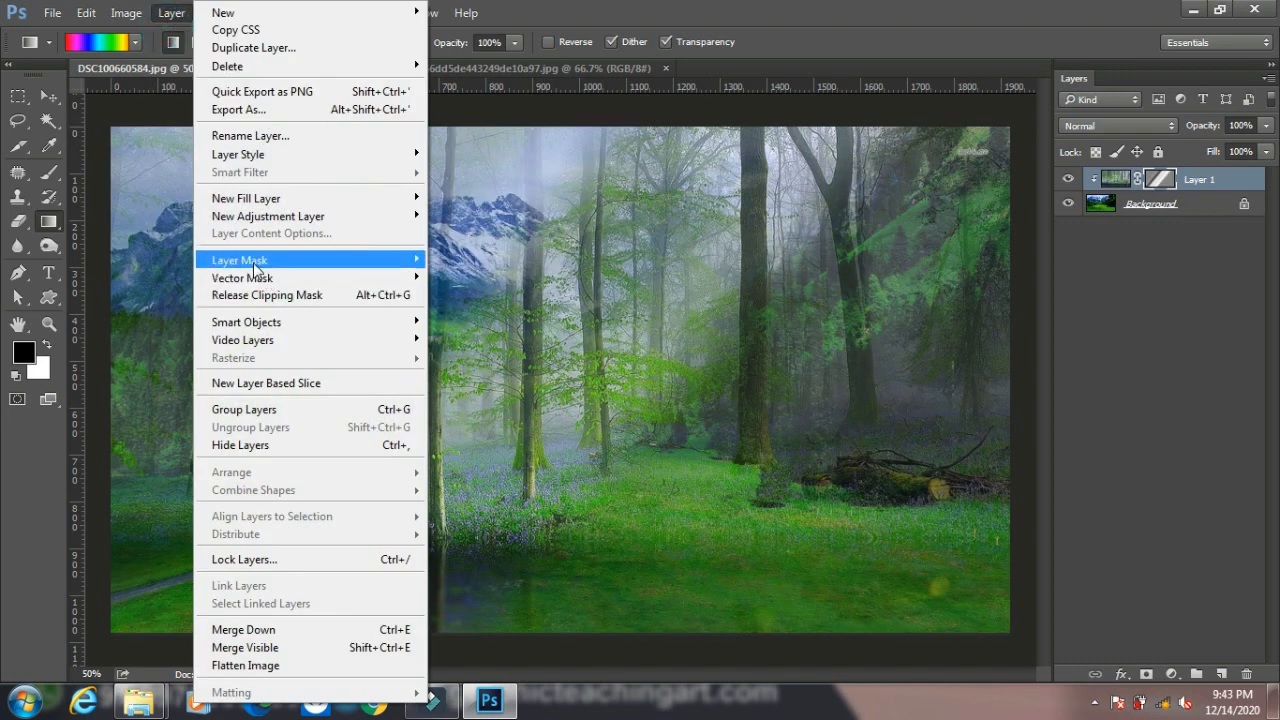
{"action": "mouse_move", "coordinate": [293, 265]}
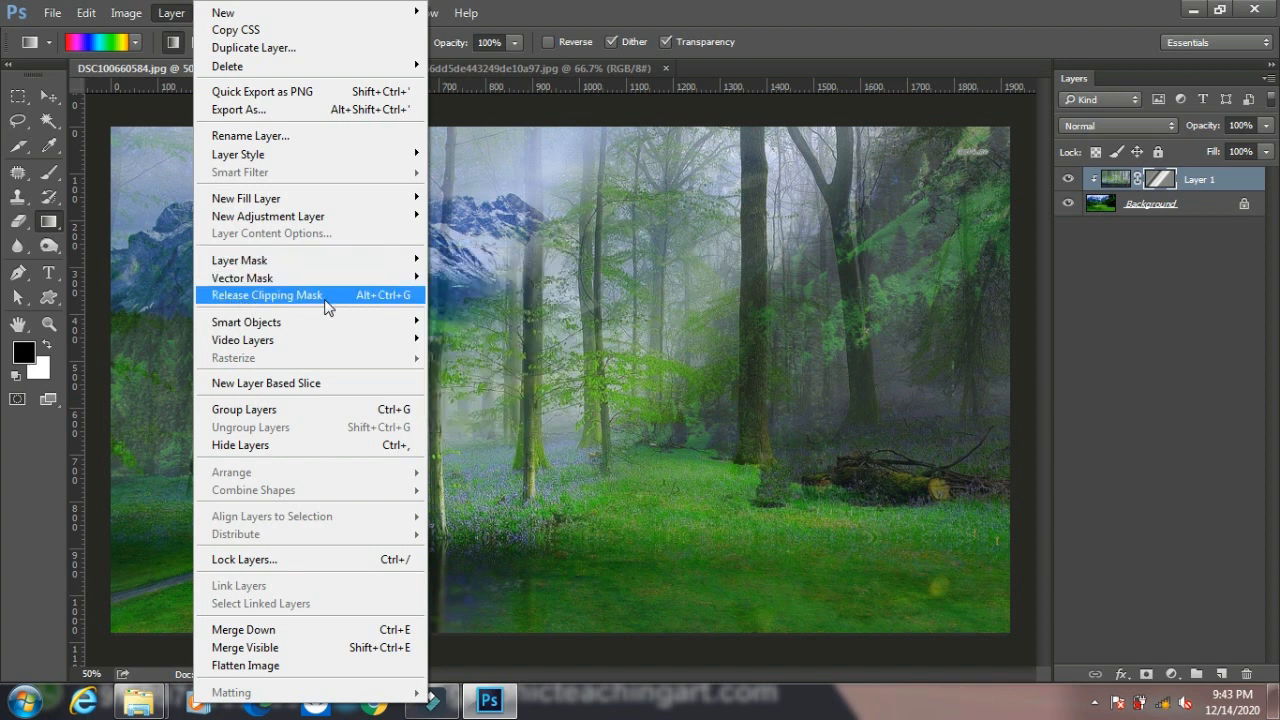
{"action": "mouse_move", "coordinate": [395, 260]}
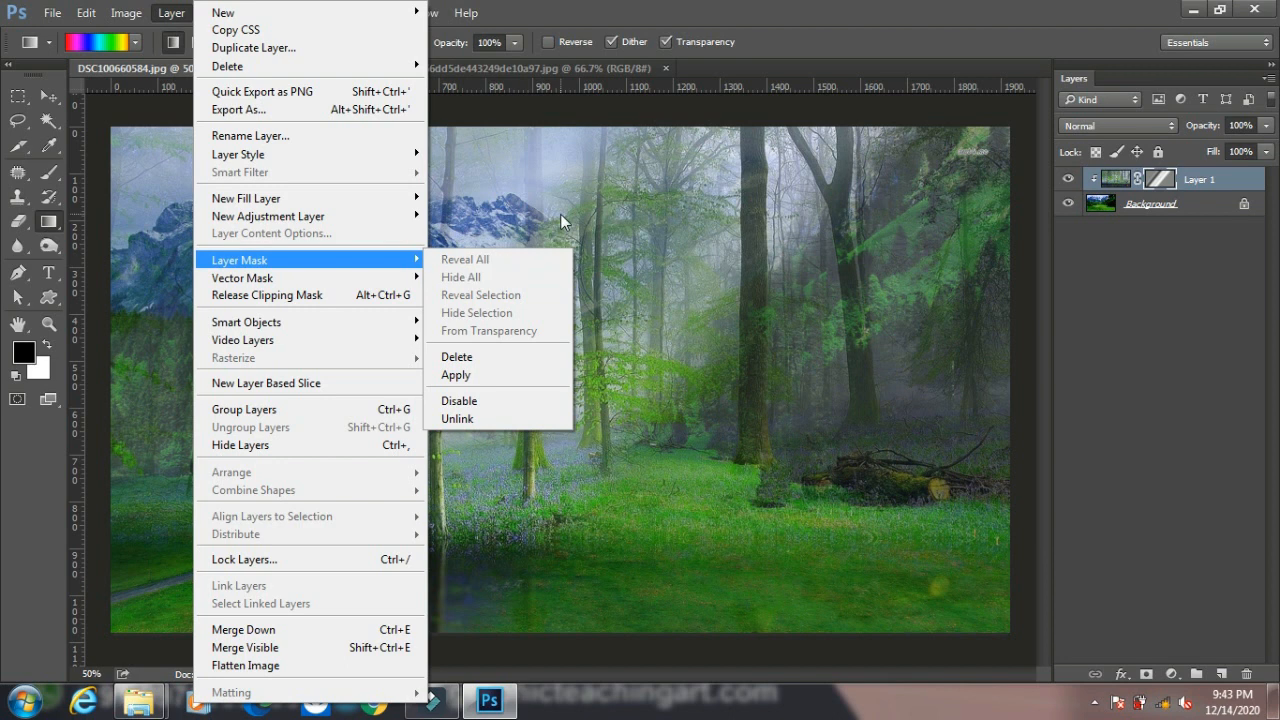
{"action": "left_click", "coordinate": [639, 149]}
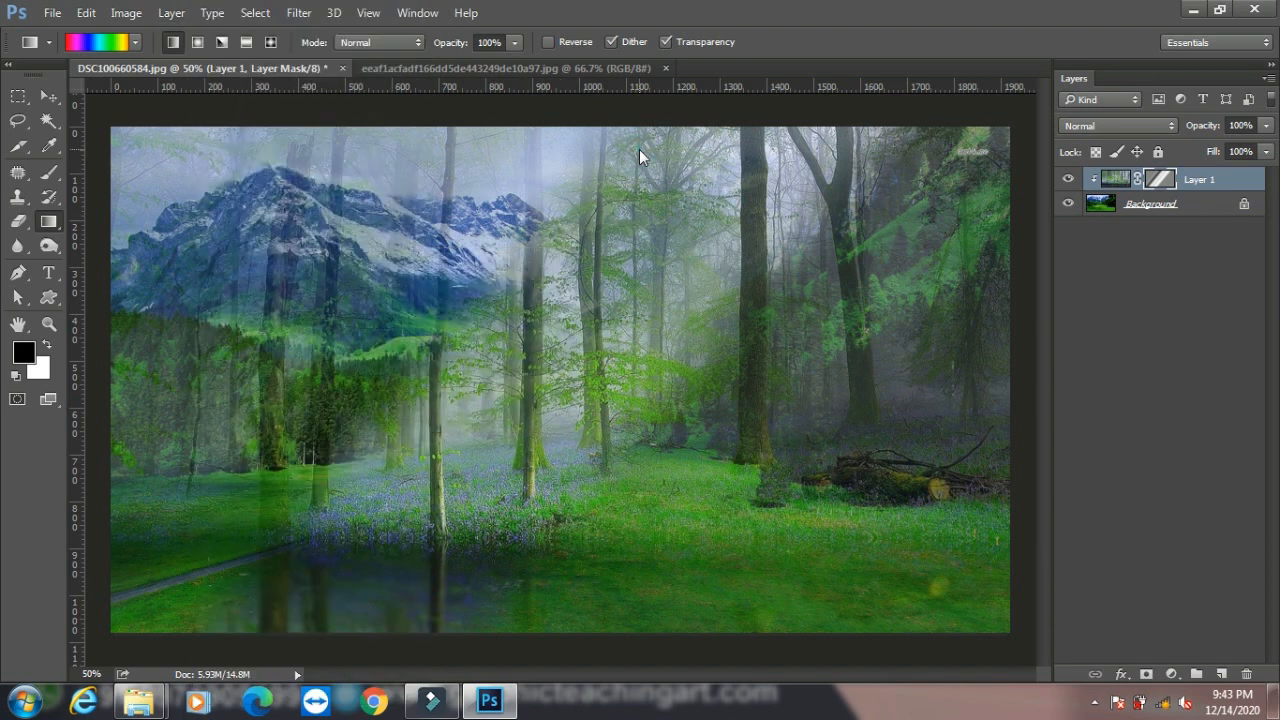
Step: Revert the landscape document to its saved state and convert its background into a regular layer named Layer 0
{"action": "key", "text": "F12"}
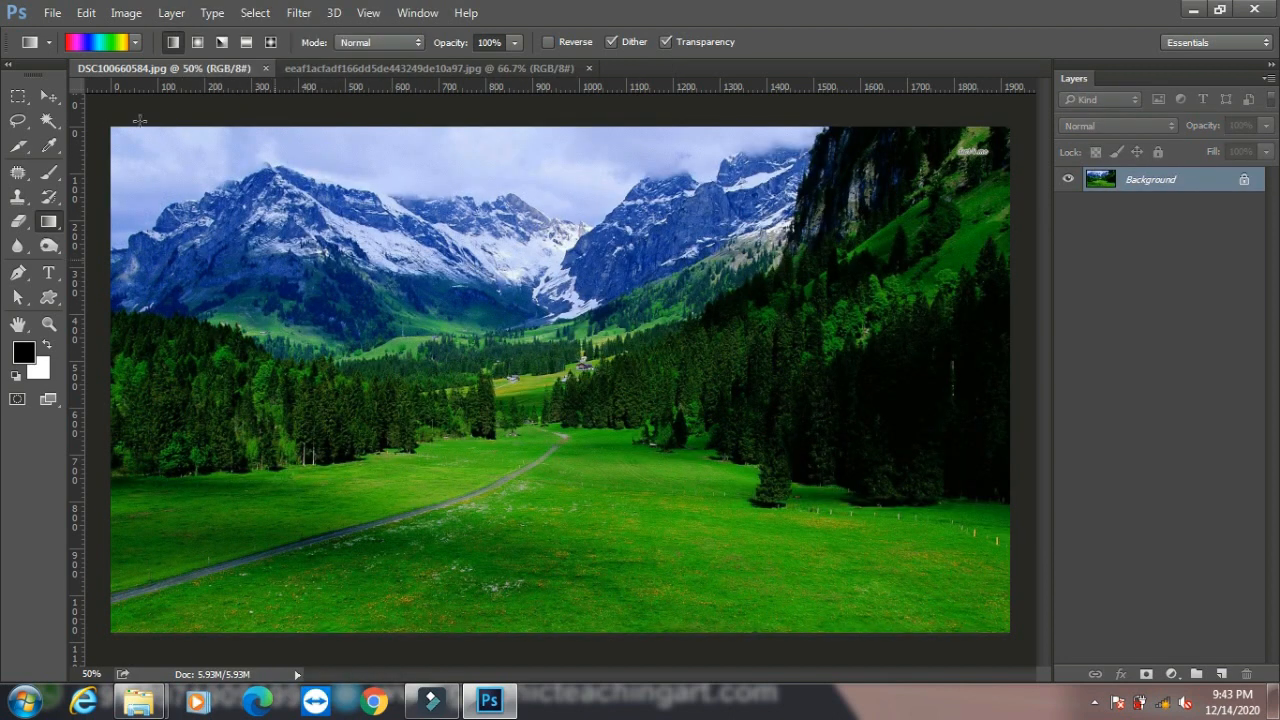
{"action": "double_click", "coordinate": [1198, 190]}
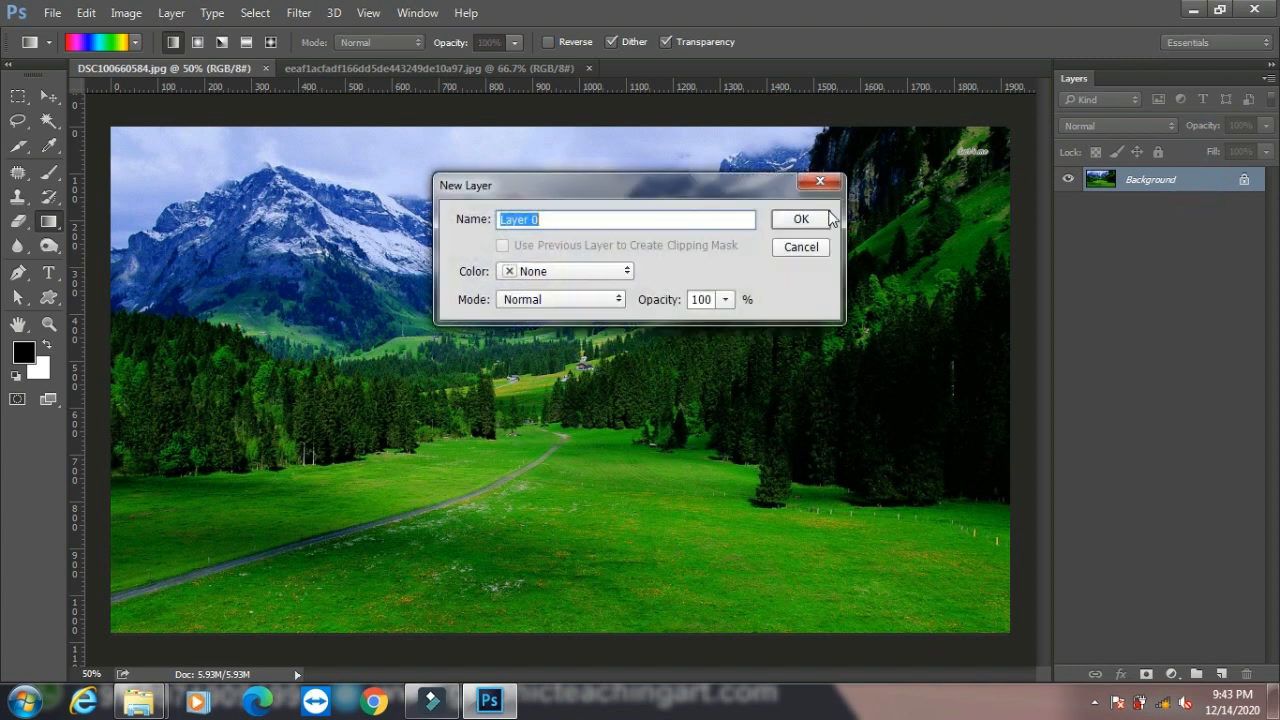
{"action": "left_click", "coordinate": [806, 217]}
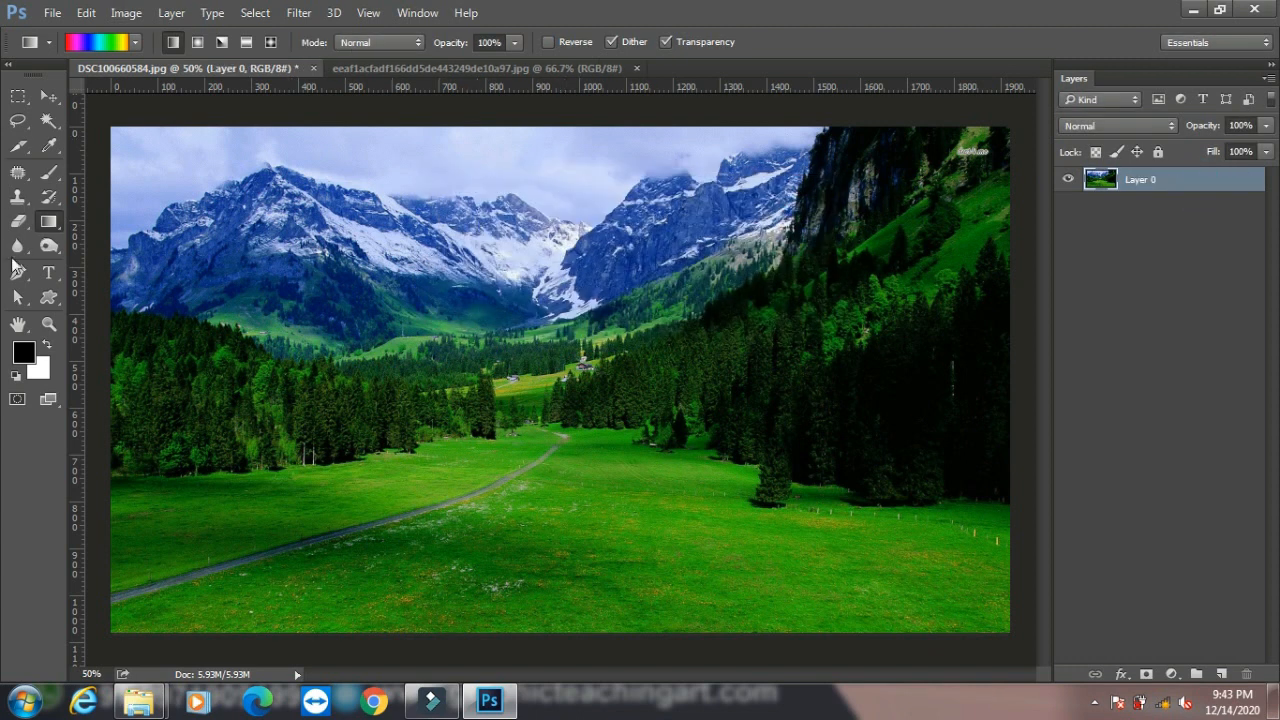
Step: Add a Reveal All vector mask to the landscape layer
{"action": "left_click", "coordinate": [171, 12]}
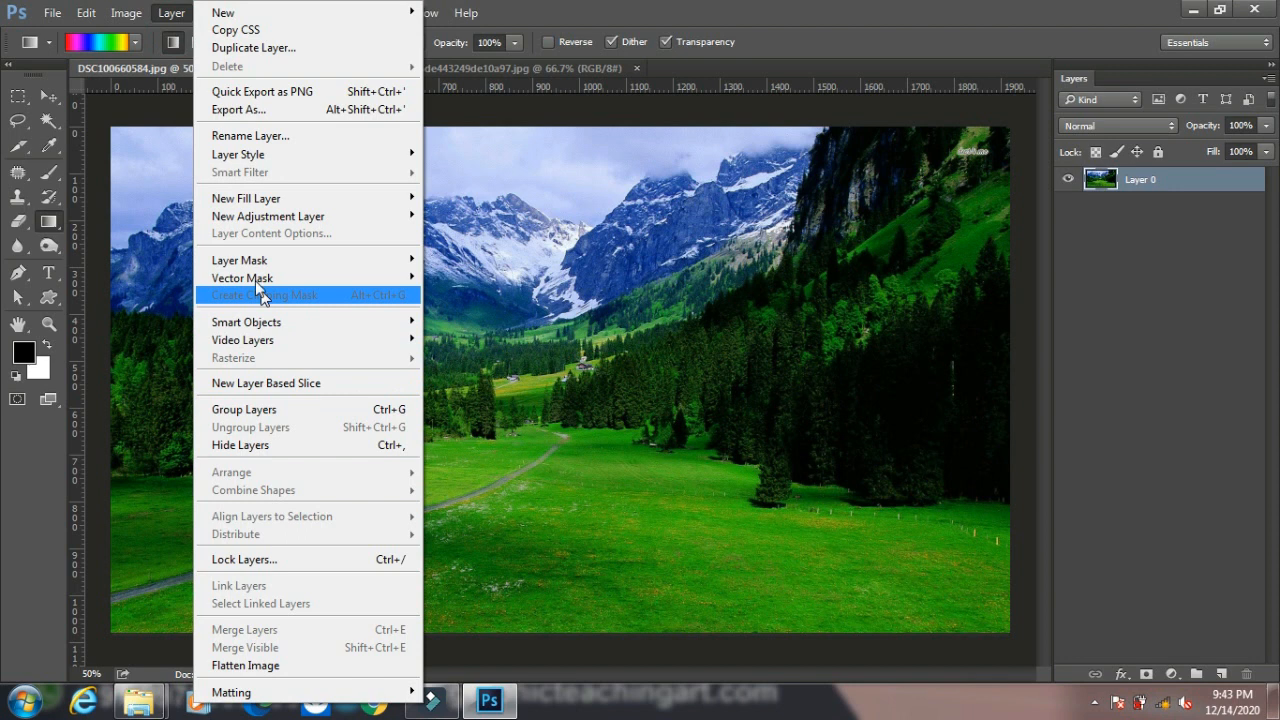
{"action": "mouse_move", "coordinate": [253, 278]}
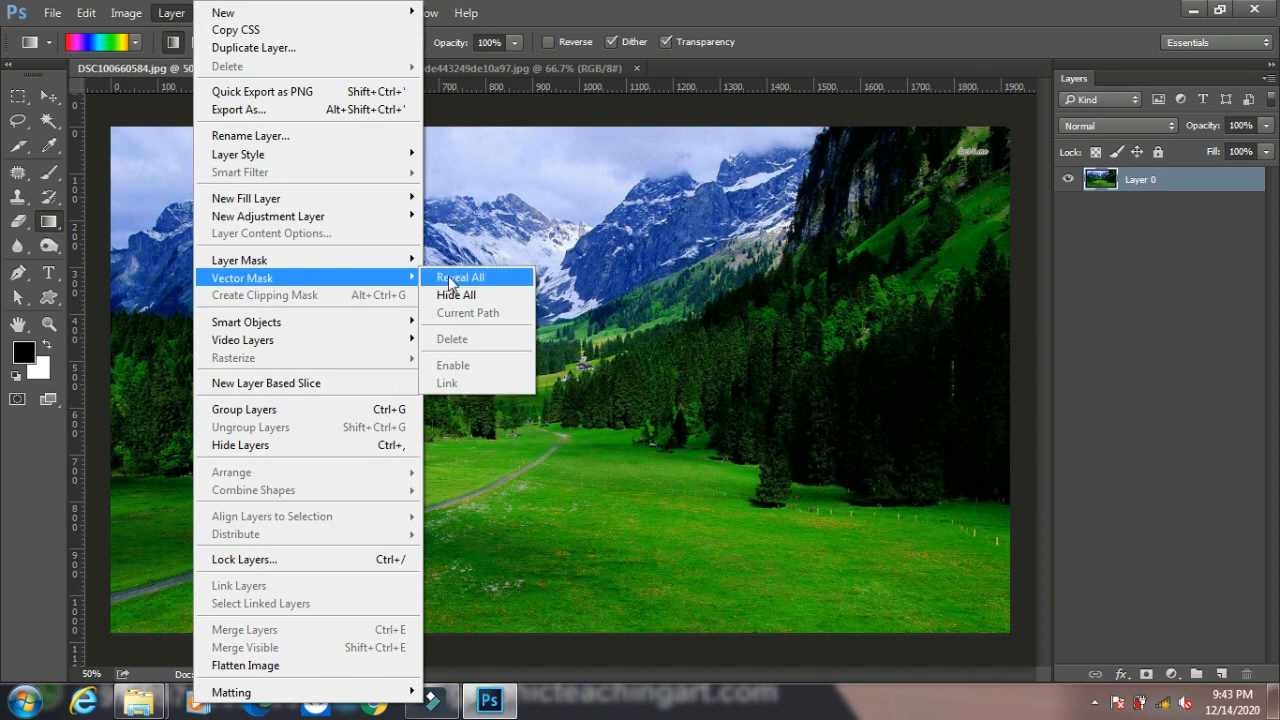
{"action": "left_click", "coordinate": [450, 280]}
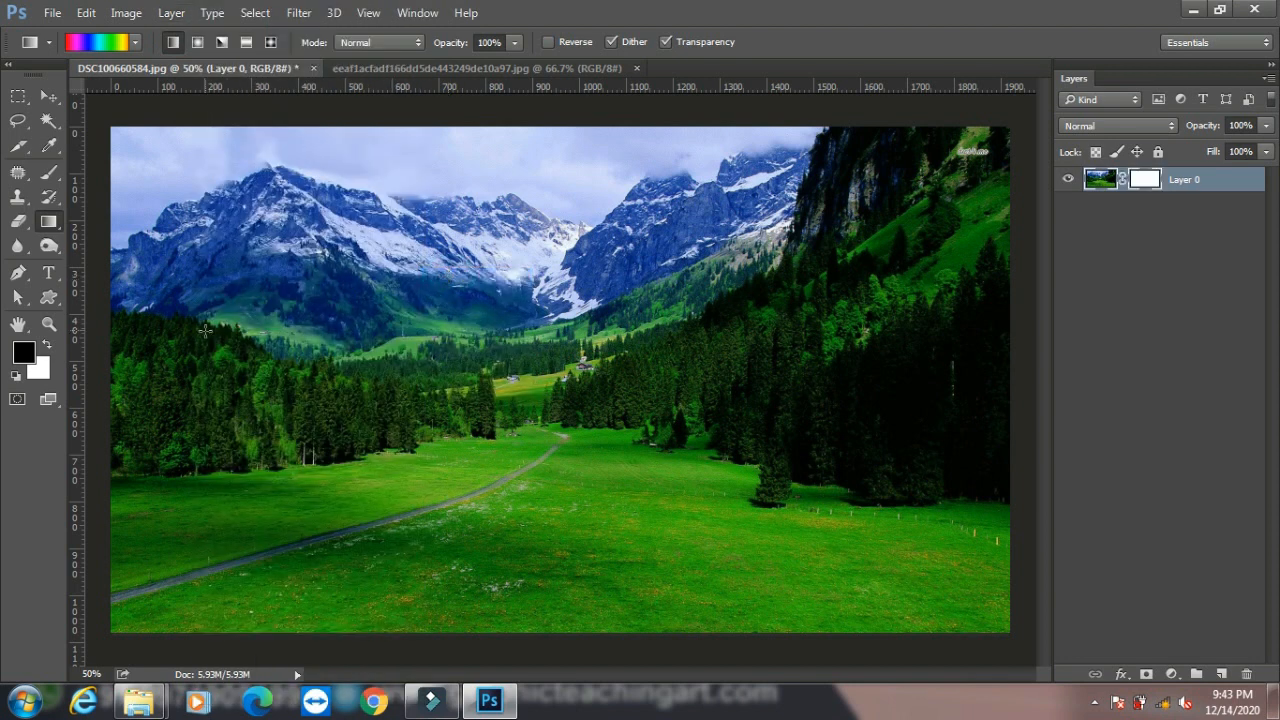
Step: Draw two five-petal flower custom shapes in Path mode on the vector mask, one over the mountains and a smaller one over the dark forest
{"action": "left_click", "coordinate": [49, 300]}
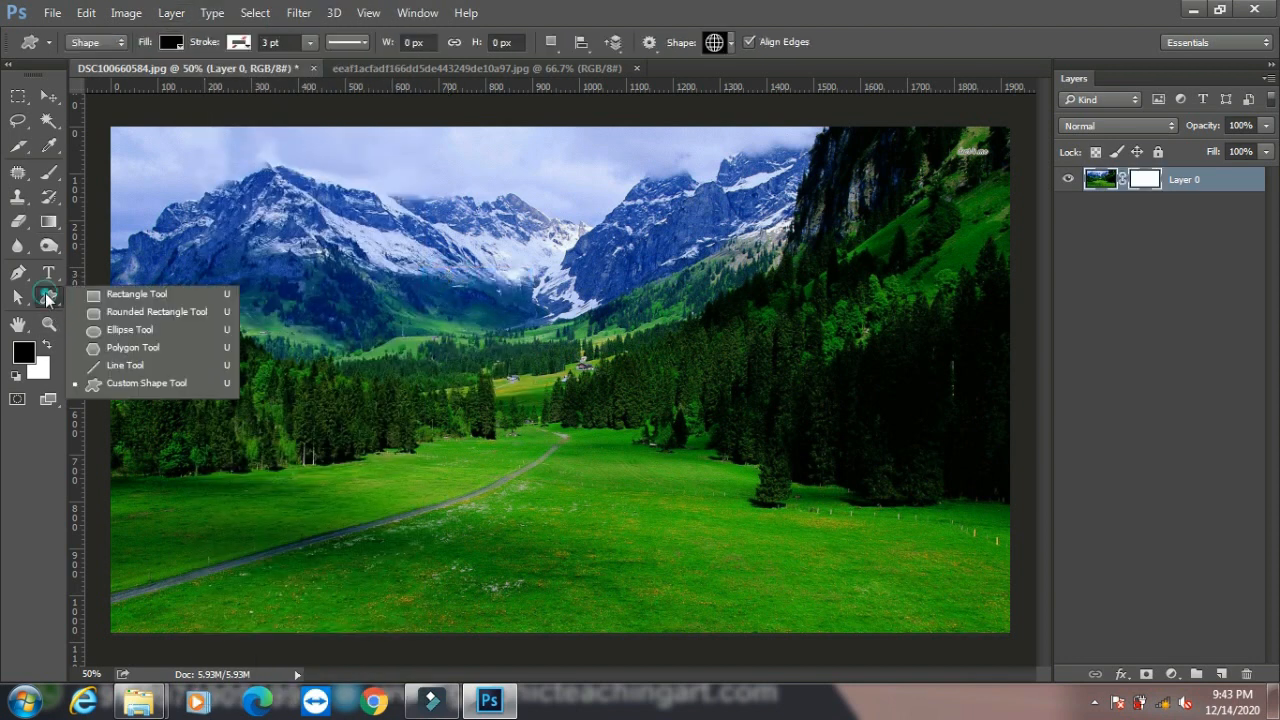
{"action": "left_click", "coordinate": [115, 382]}
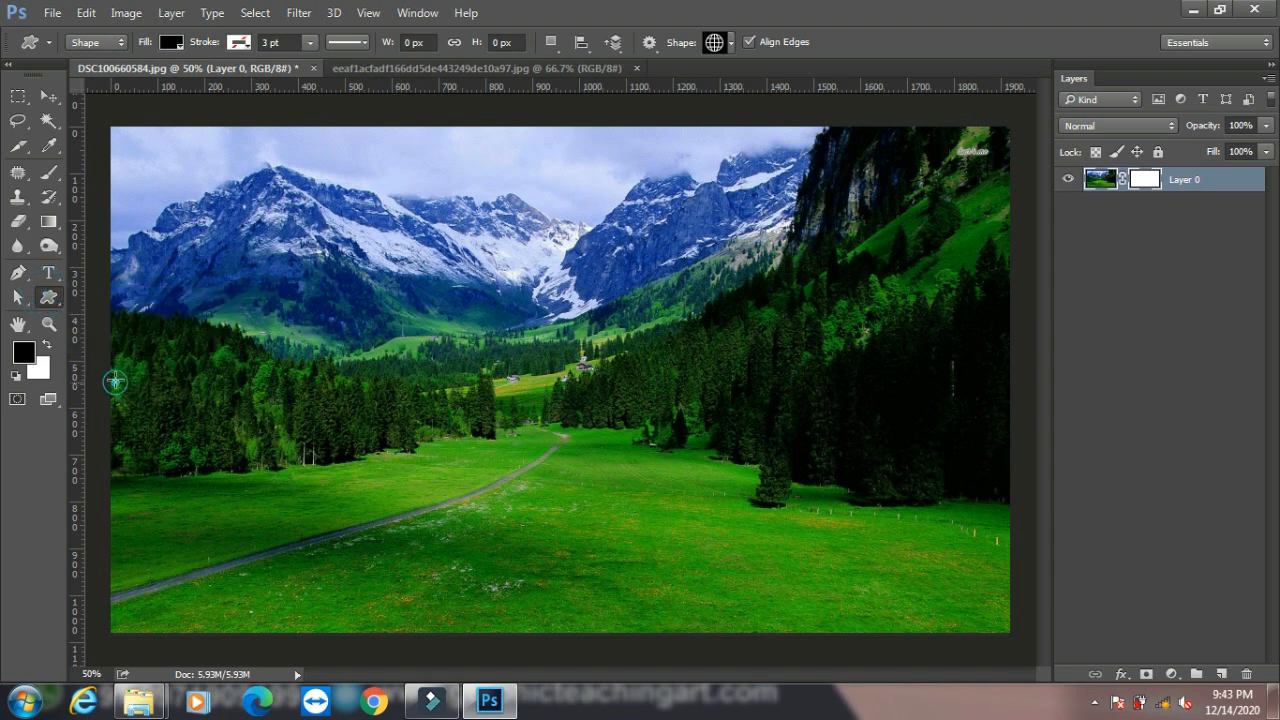
{"action": "left_click", "coordinate": [722, 42]}
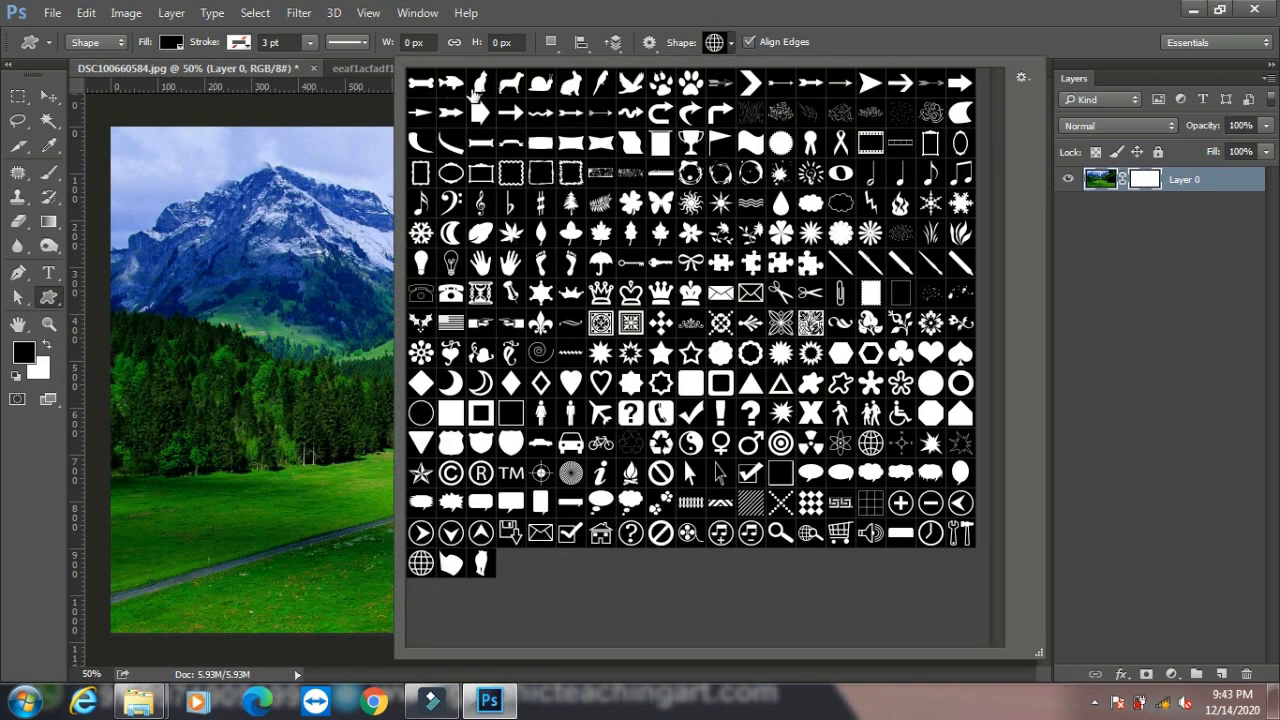
{"action": "left_click", "coordinate": [781, 233]}
{"action": "left_click", "coordinate": [827, 27]}
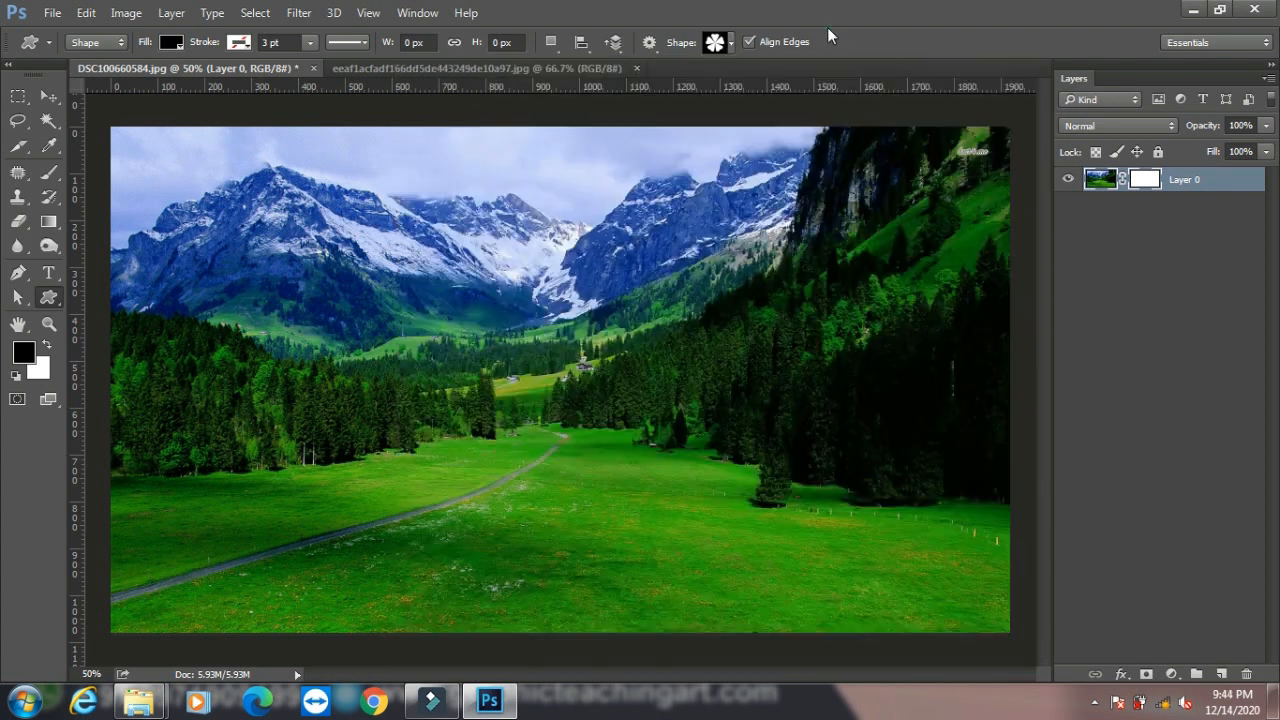
{"action": "left_click", "coordinate": [84, 45]}
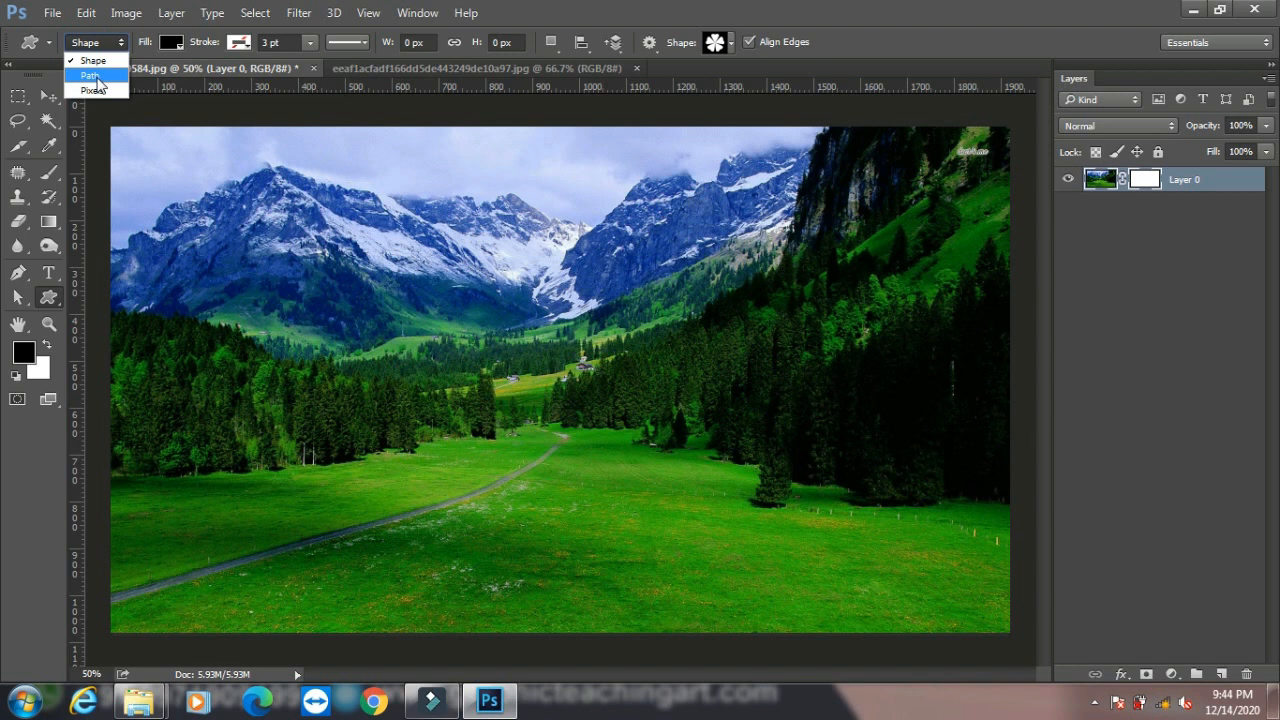
{"action": "left_click", "coordinate": [97, 78]}
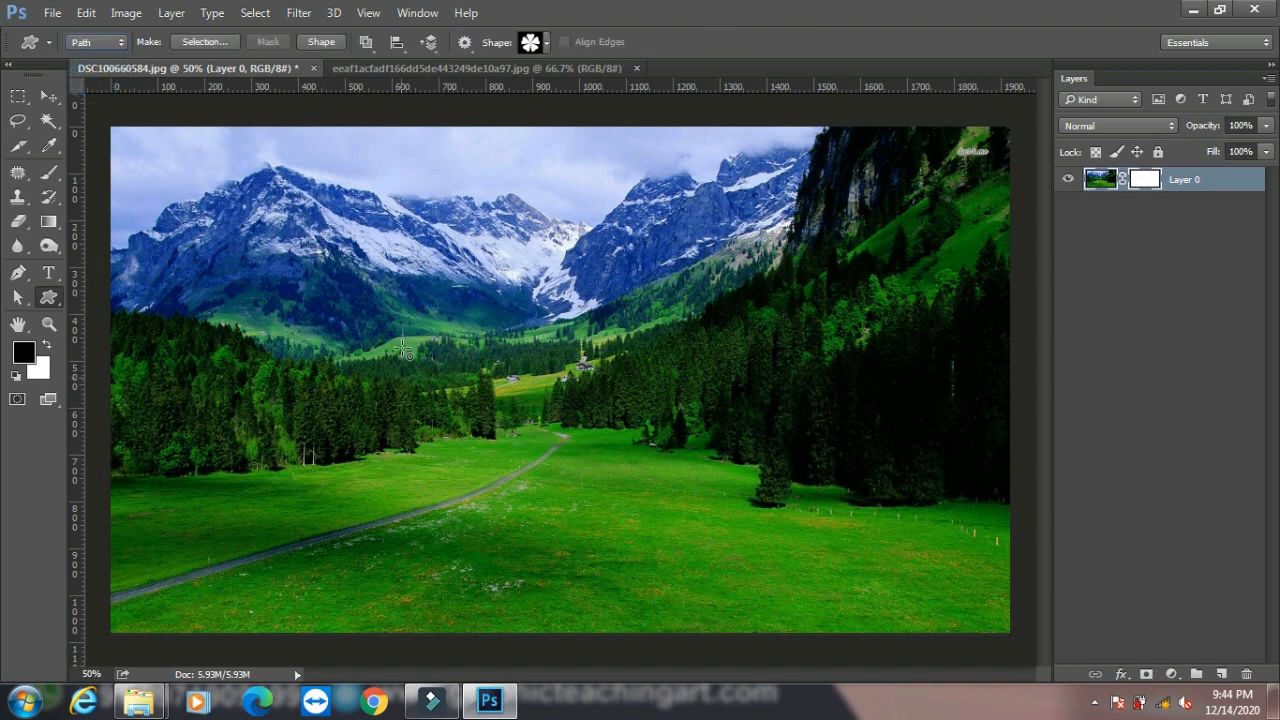
{"action": "left_click_drag", "start_coordinate": [330, 212], "coordinate": [546, 418]}
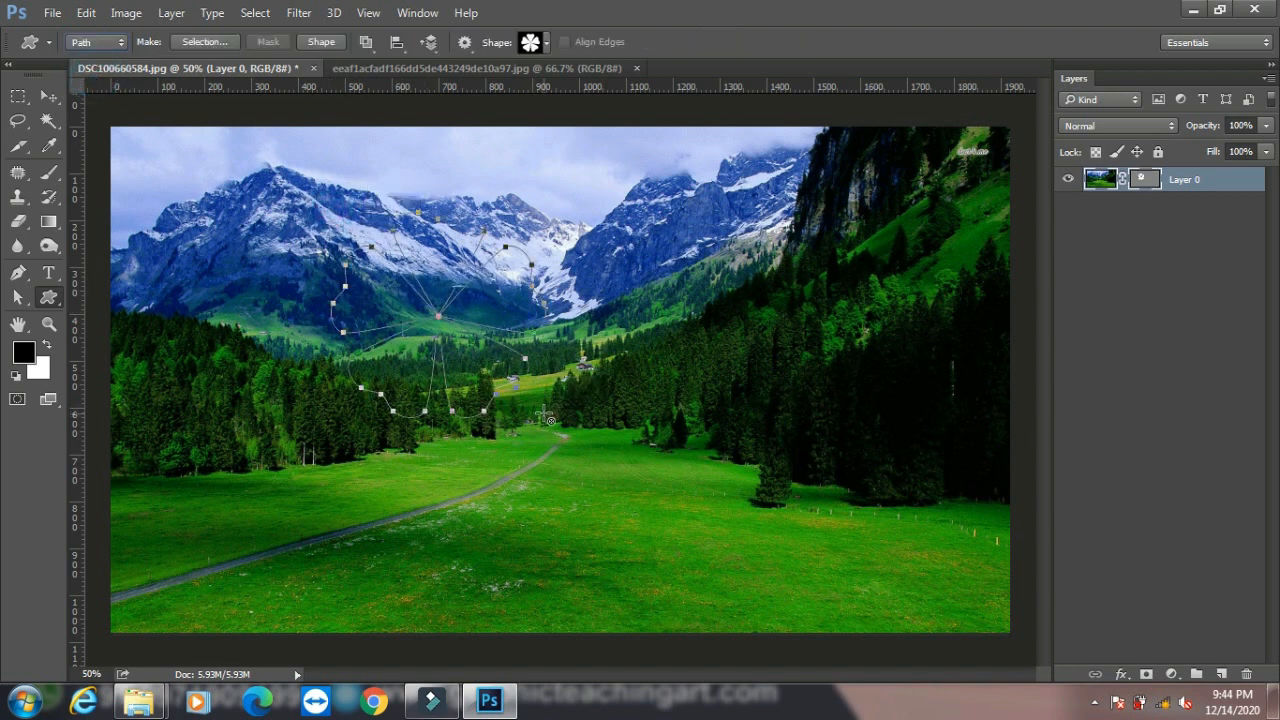
{"action": "left_click_drag", "start_coordinate": [680, 273], "coordinate": [854, 468]}
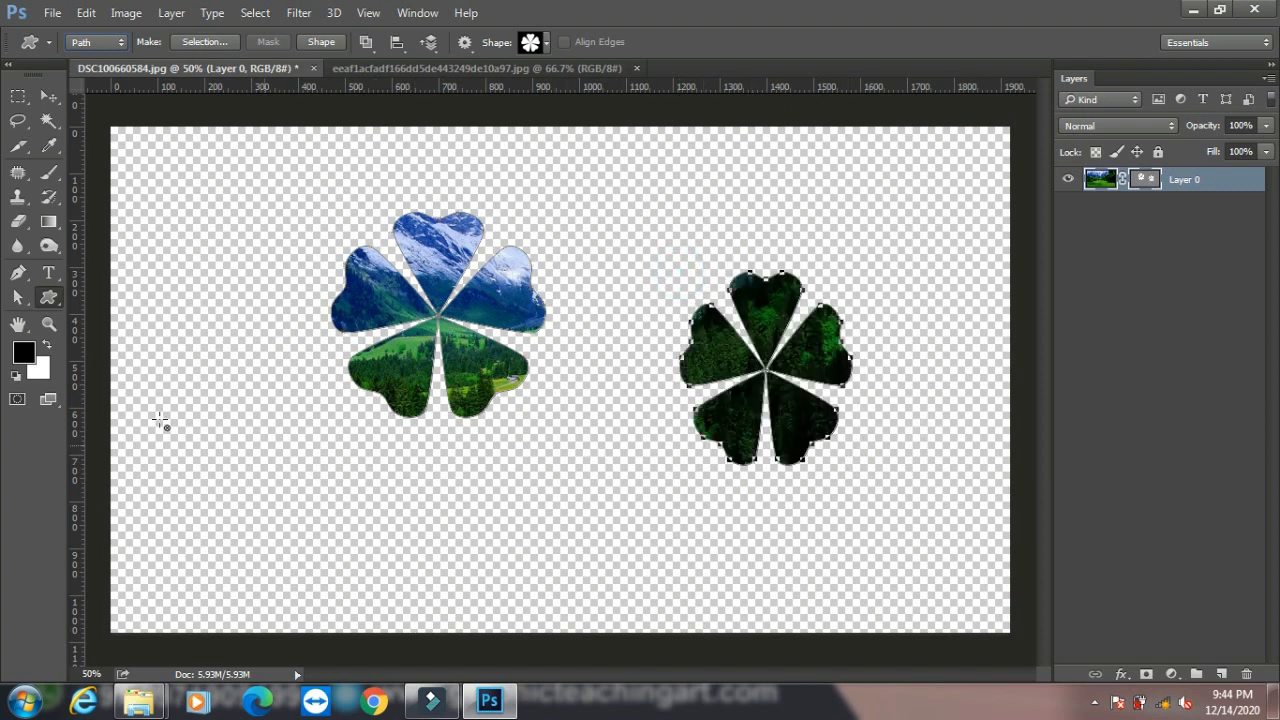
Step: Move the flower-masked layer to the left, and shift the landscape alone inside the flowers with its vector mask temporarily unlinked
{"action": "left_click", "coordinate": [48, 96]}
{"action": "left_click_drag", "start_coordinate": [454, 265], "coordinate": [367, 178]}
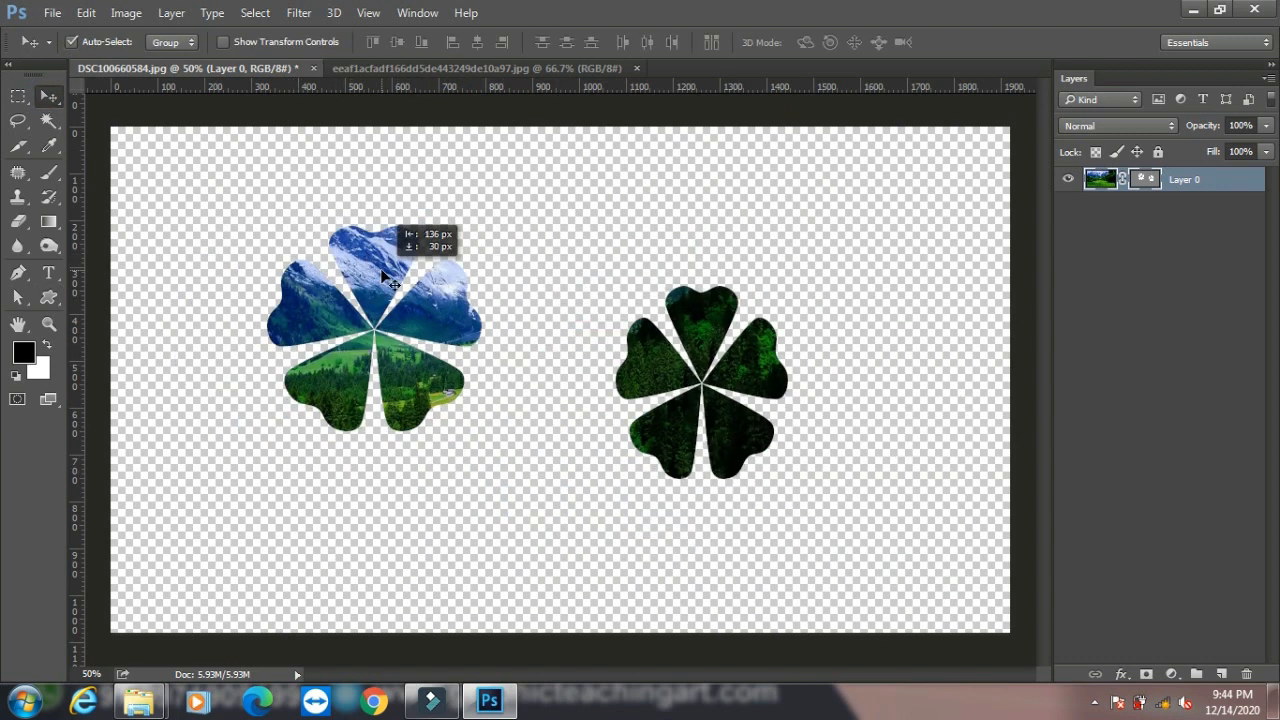
{"action": "left_click", "coordinate": [1122, 179]}
{"action": "left_click_drag", "start_coordinate": [751, 357], "coordinate": [626, 348]}
{"action": "left_click", "coordinate": [1122, 180]}
Step: Unlink the vector mask, reposition the landscape within the flower shapes once more, and link the mask again
{"action": "left_click", "coordinate": [171, 12]}
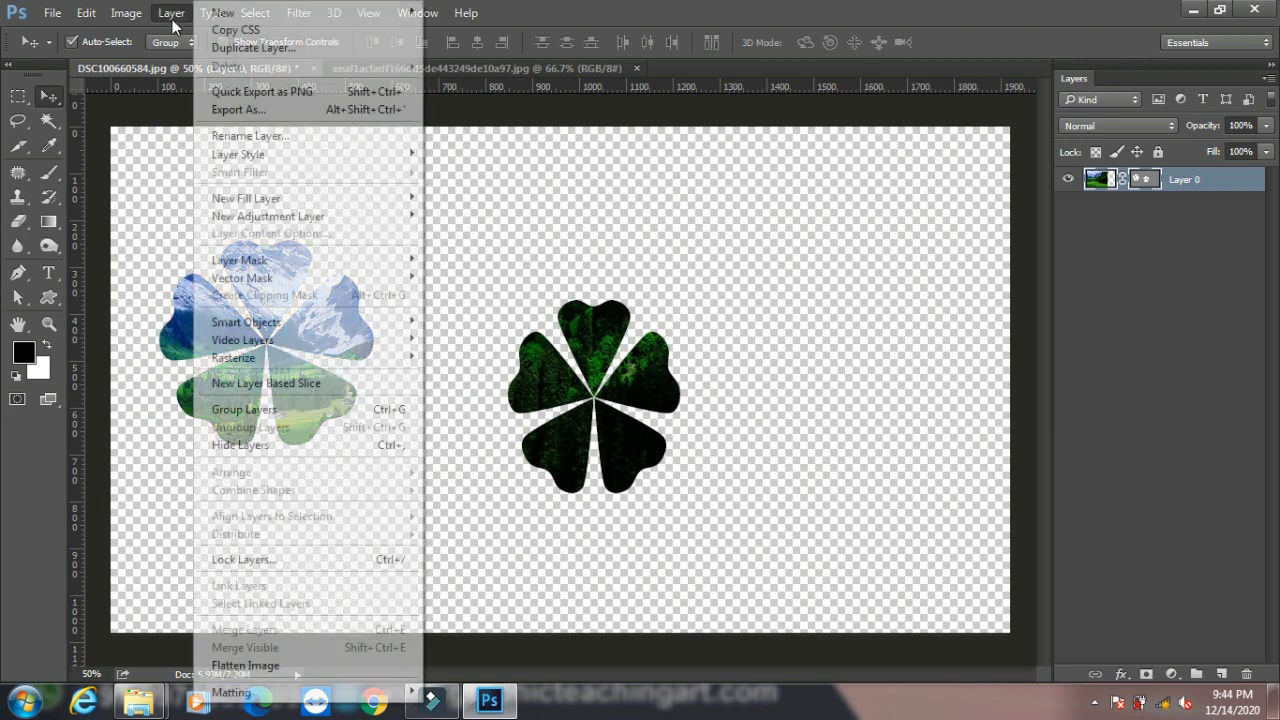
{"action": "mouse_move", "coordinate": [320, 278]}
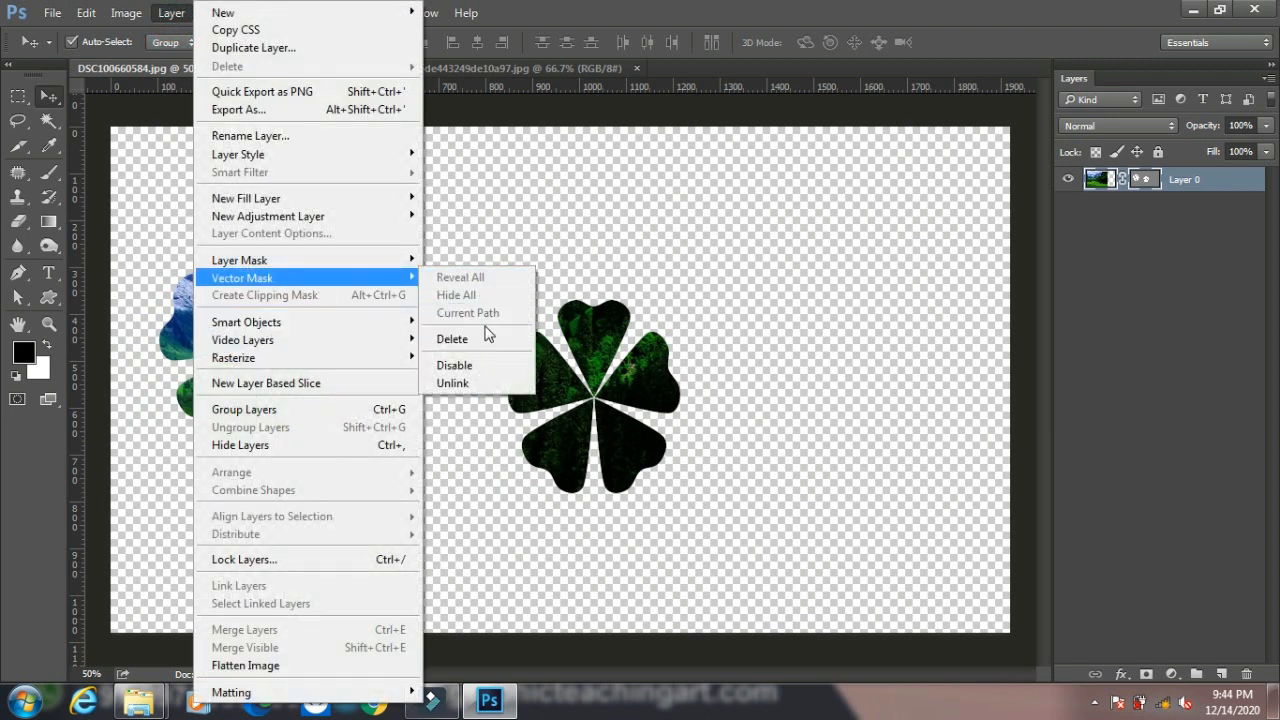
{"action": "left_click", "coordinate": [474, 384]}
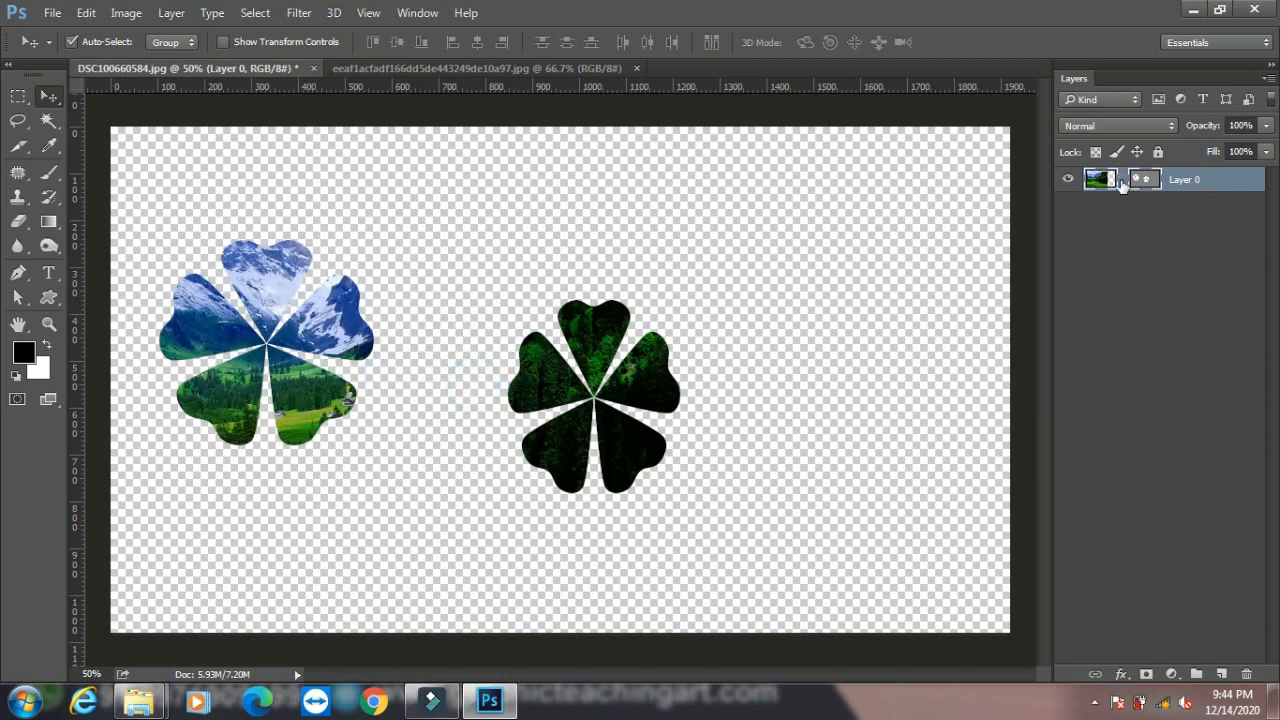
{"action": "left_click_drag", "start_coordinate": [669, 456], "coordinate": [640, 382]}
{"action": "left_click", "coordinate": [171, 13]}
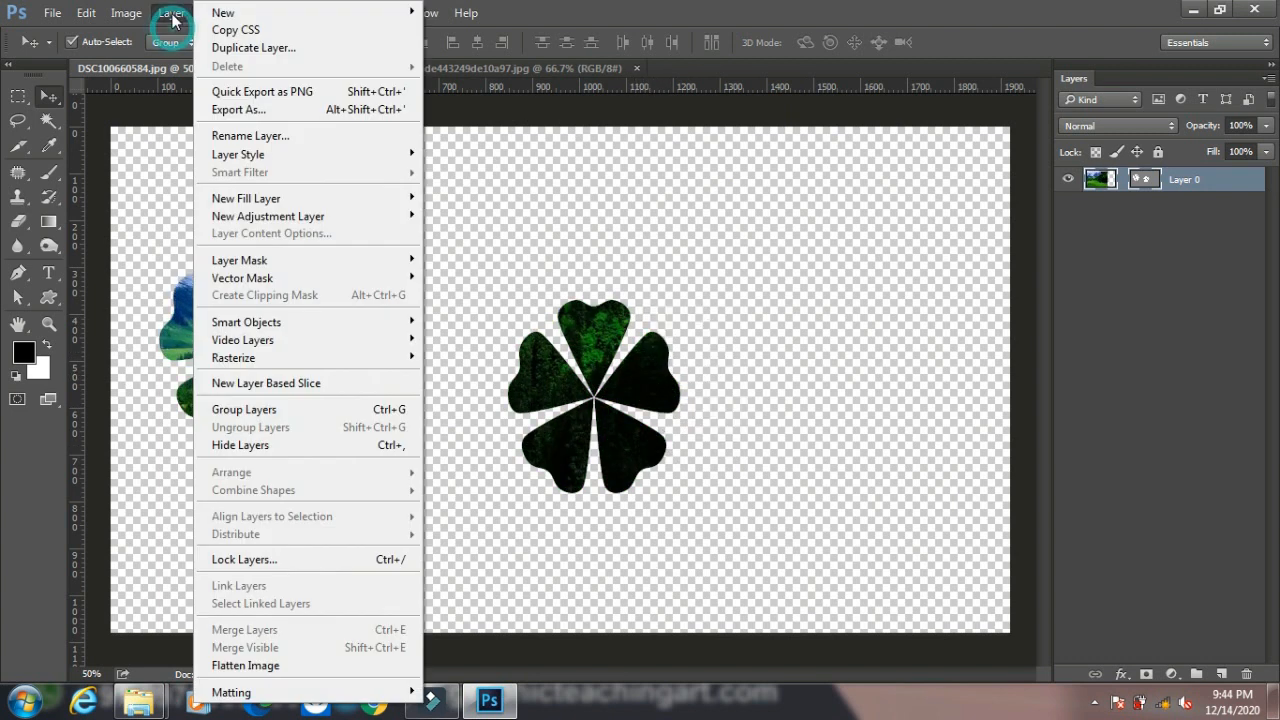
{"action": "left_click", "coordinate": [1122, 180]}
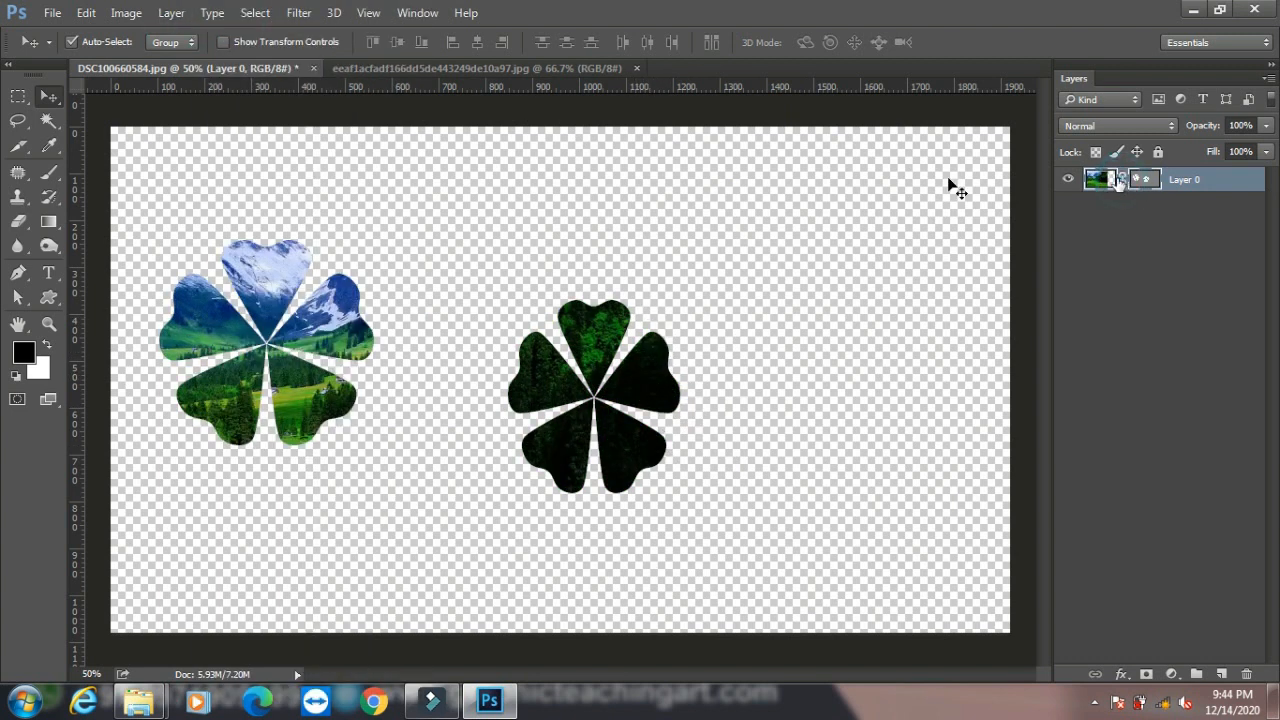
Step: Delete the vector mask and move the landscape back so that it fills the canvas
{"action": "left_click", "coordinate": [160, 14]}
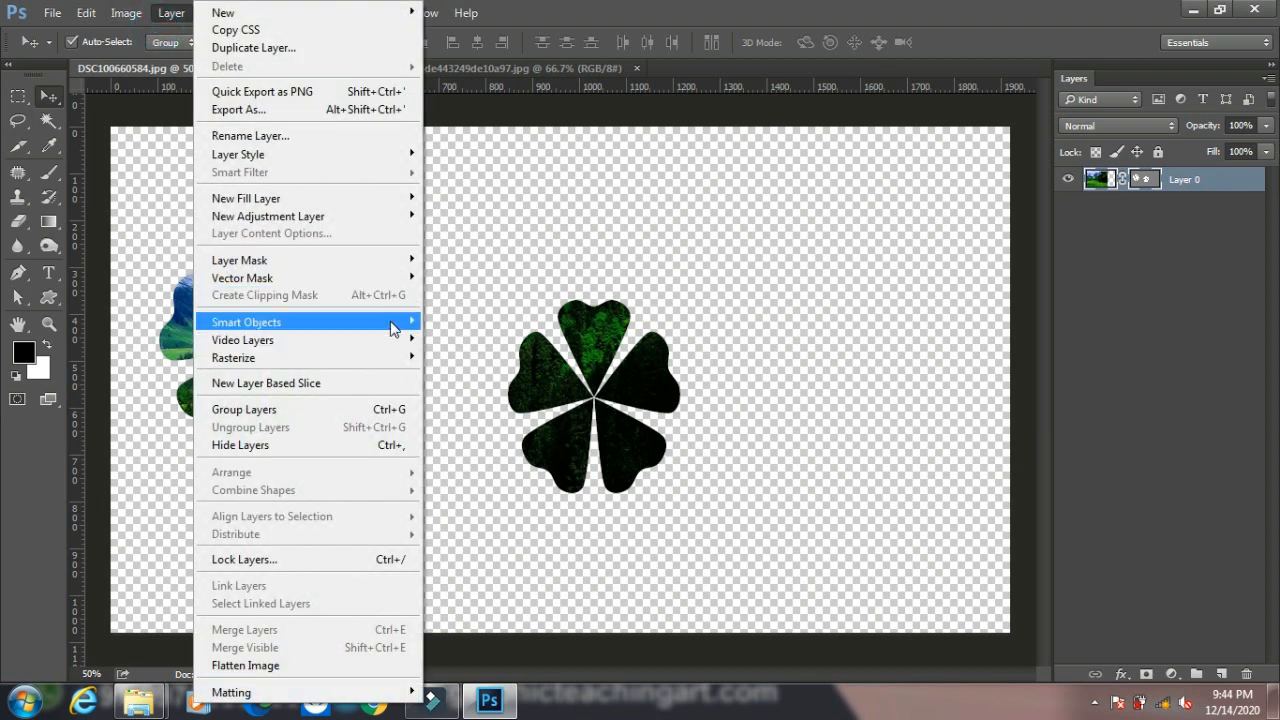
{"action": "mouse_move", "coordinate": [392, 278]}
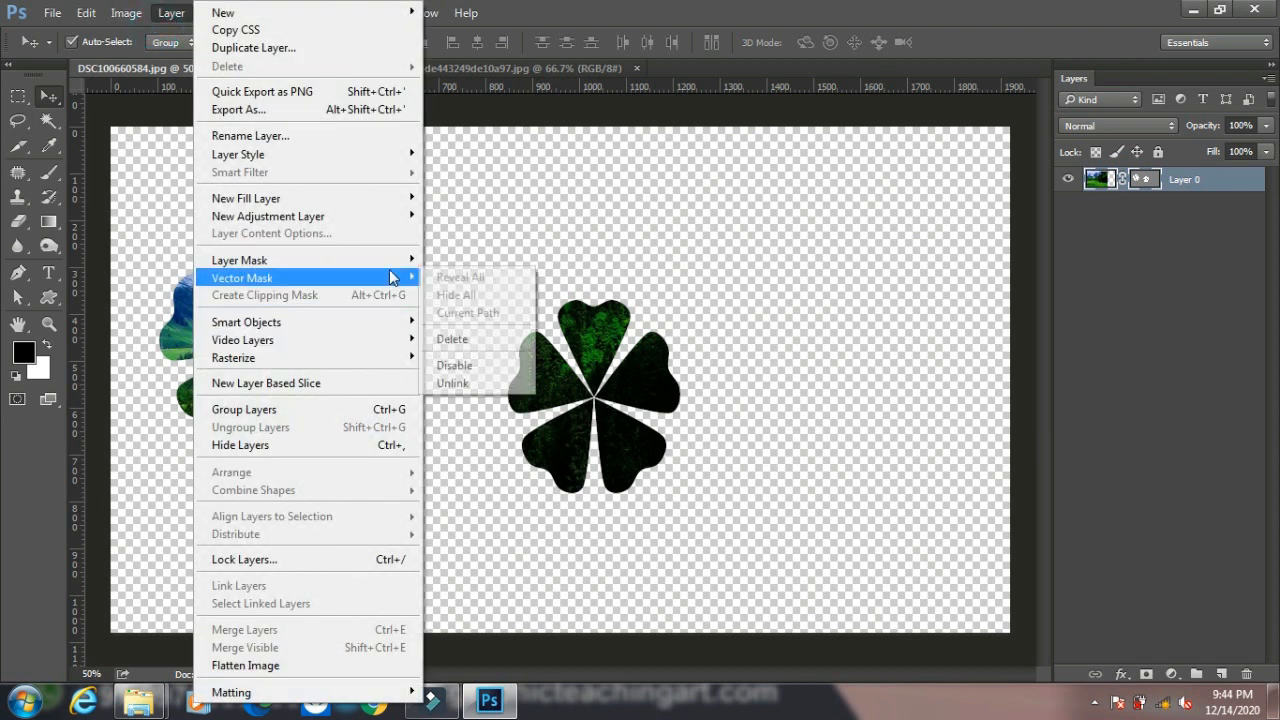
{"action": "left_click", "coordinate": [488, 341]}
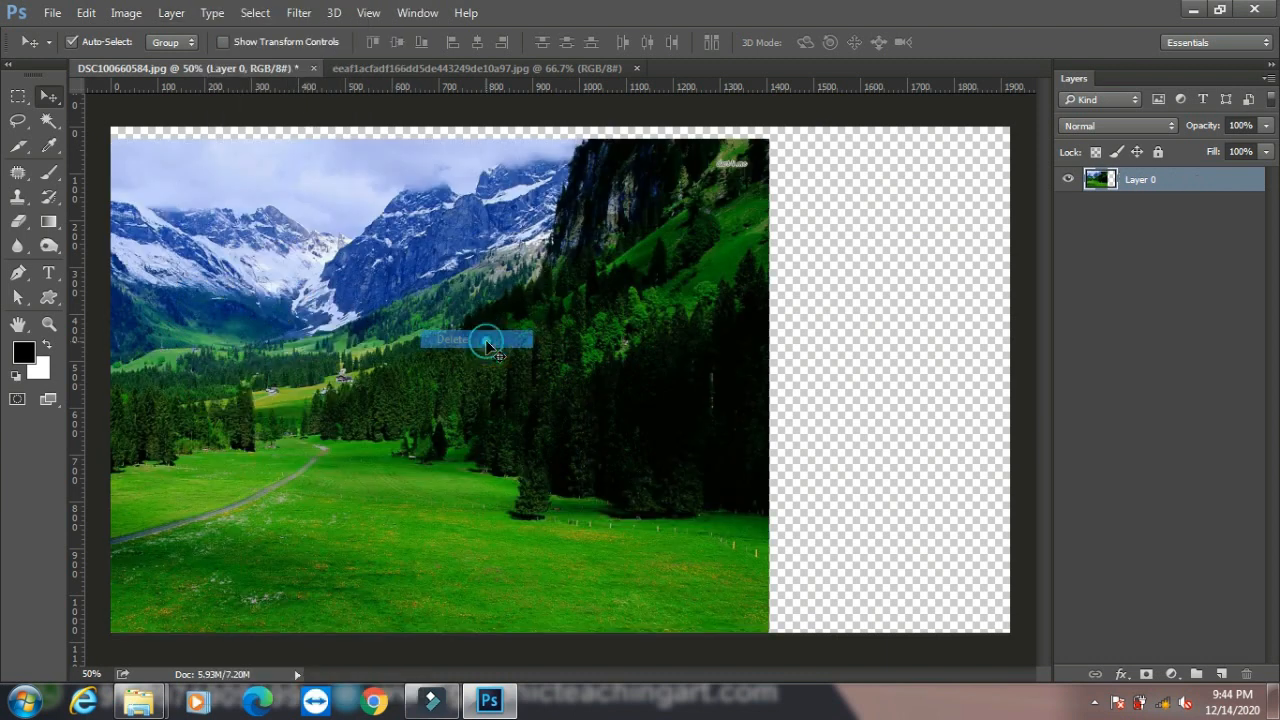
{"action": "left_click_drag", "start_coordinate": [525, 363], "coordinate": [781, 392]}
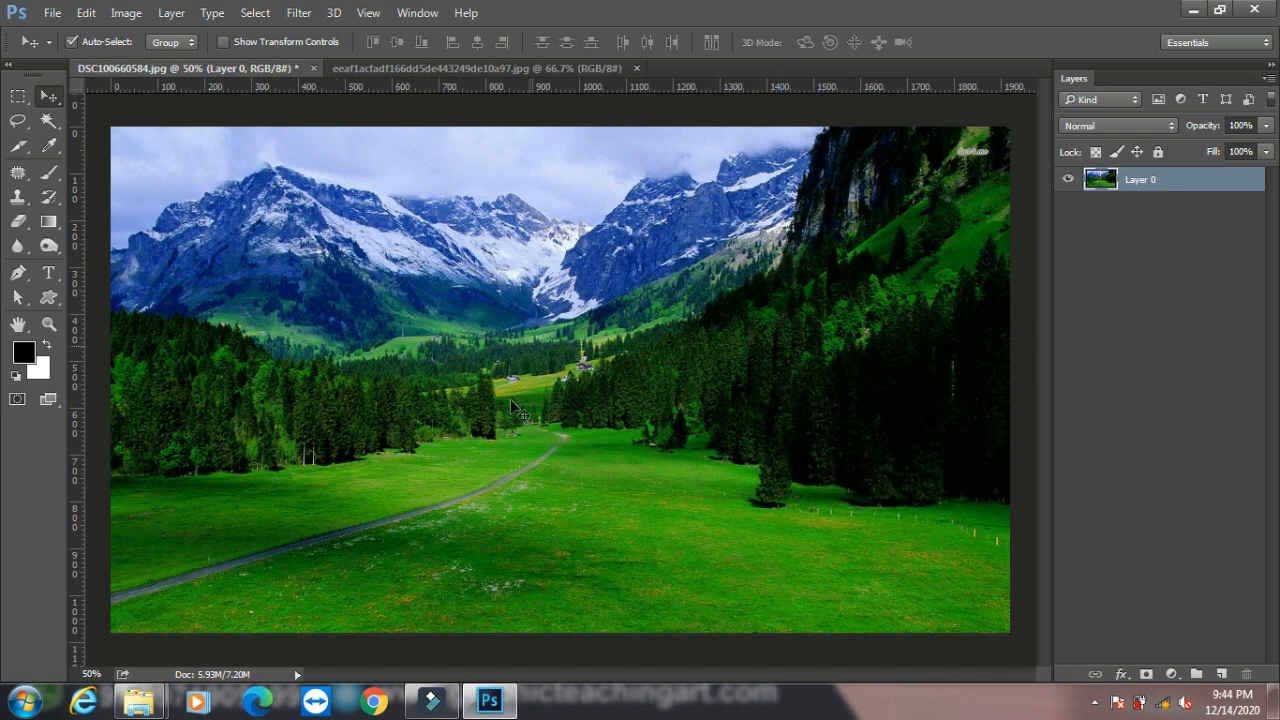
Step: Add a reveal-all vector mask to the landscape layer and draw one large flower path over the mountains, forest and meadow
{"action": "left_click", "coordinate": [184, 15]}
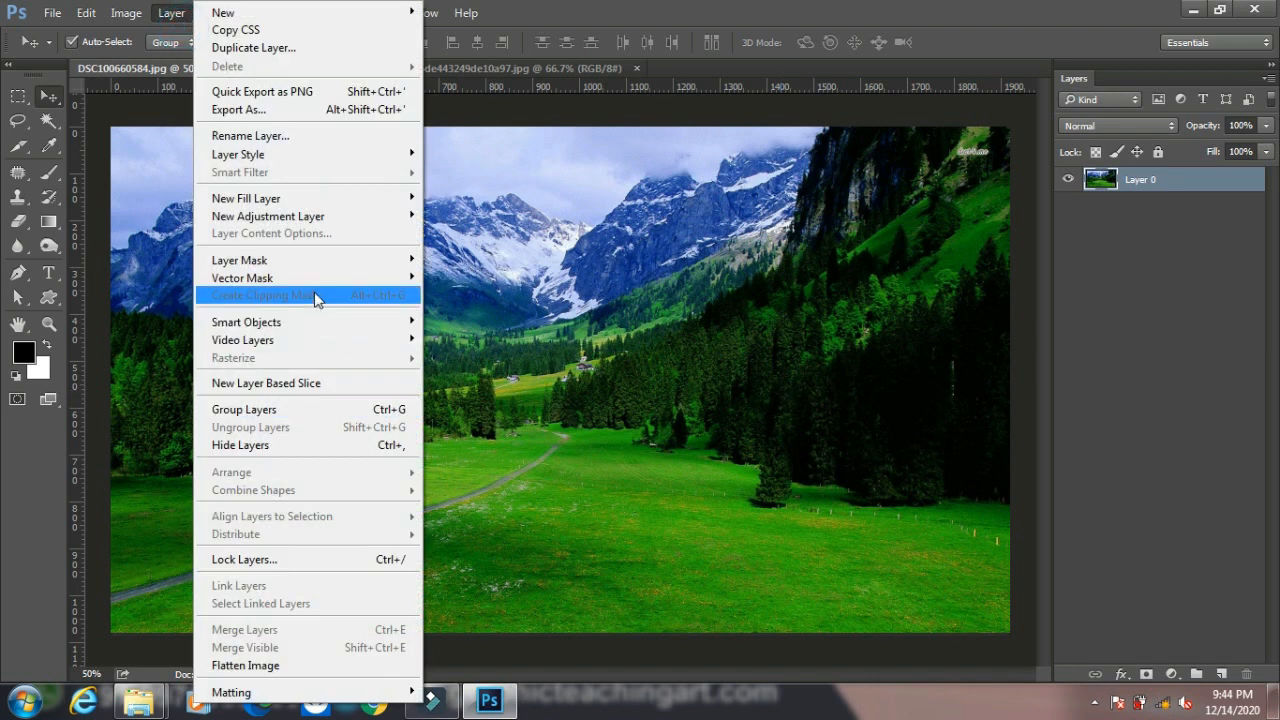
{"action": "mouse_move", "coordinate": [306, 283]}
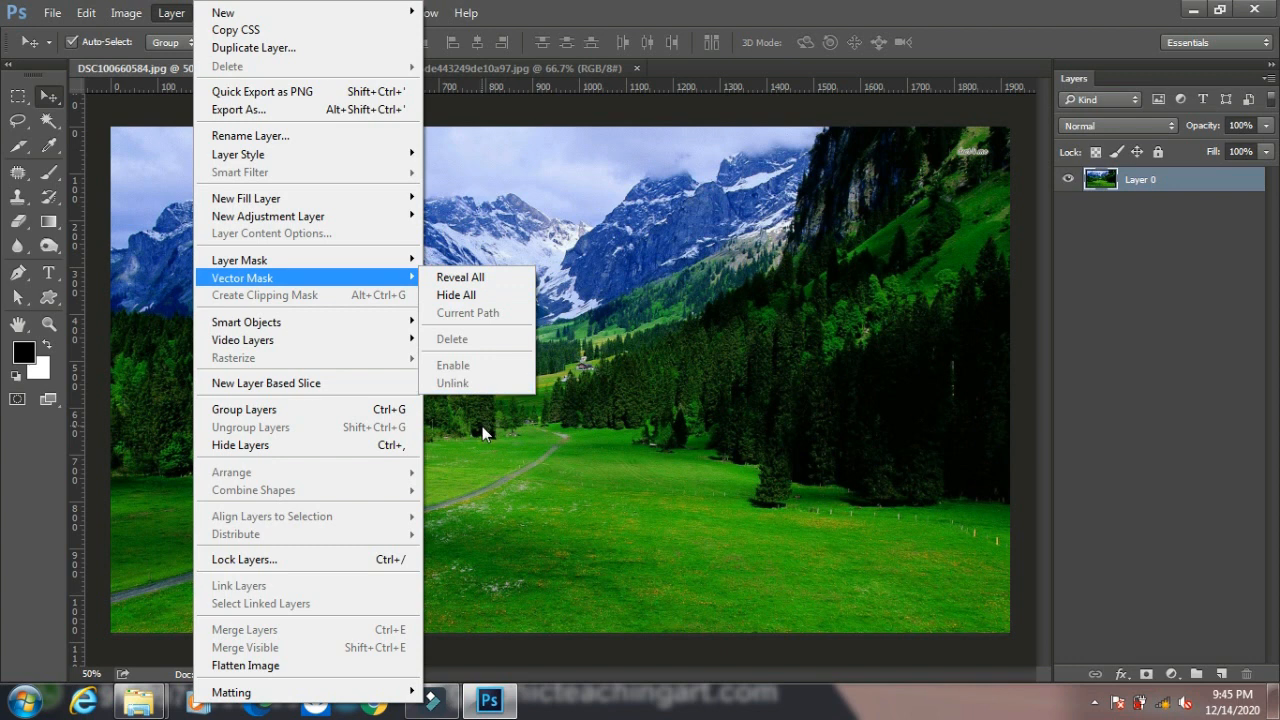
{"action": "left_click", "coordinate": [460, 278]}
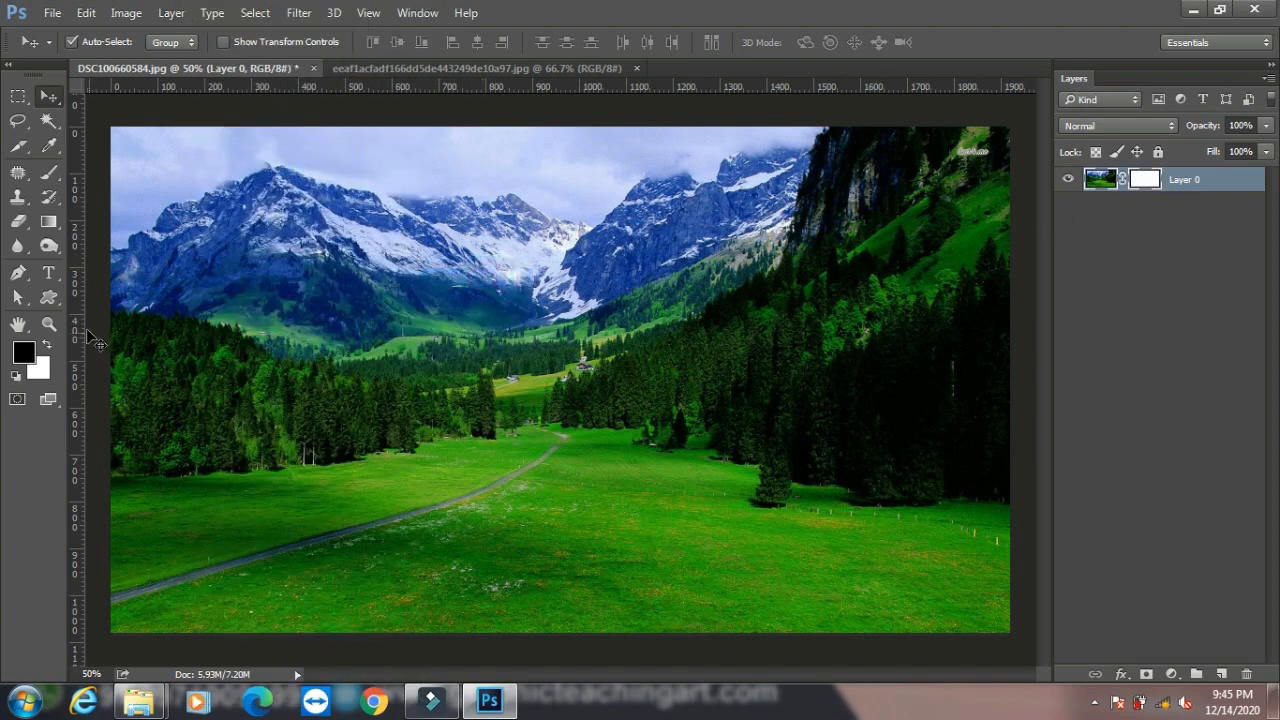
{"action": "left_click", "coordinate": [50, 297]}
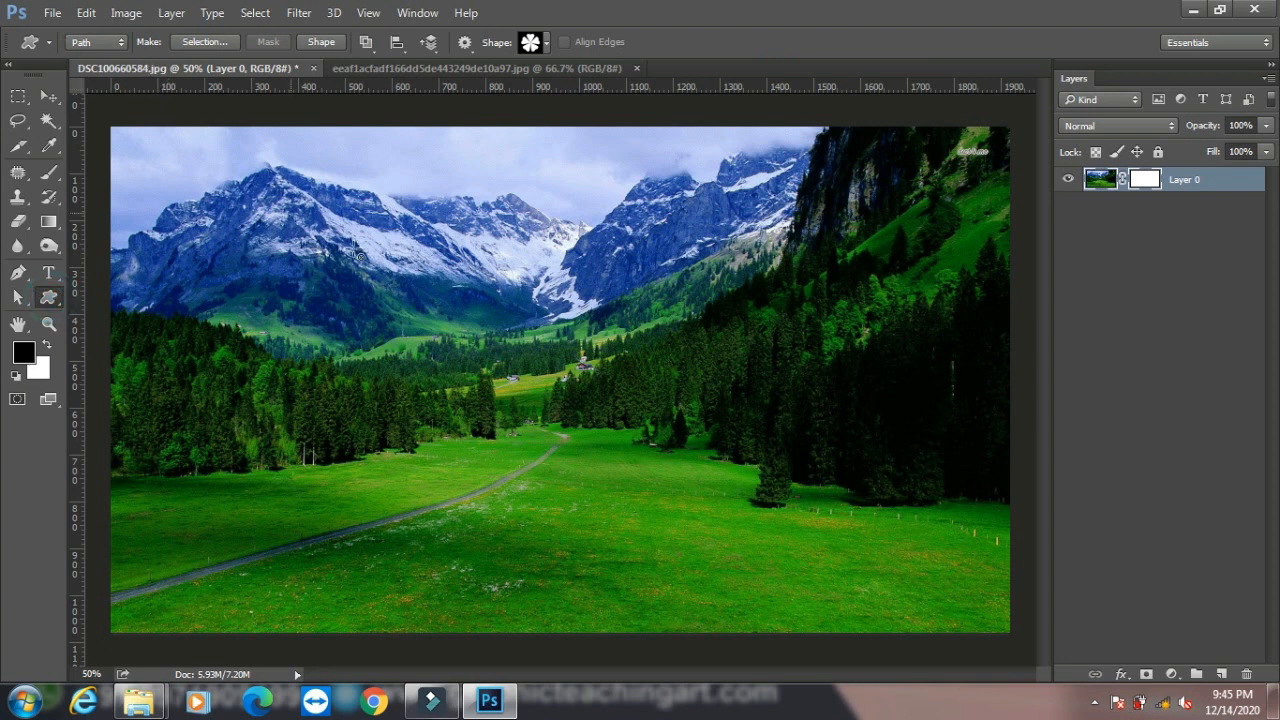
{"action": "mouse_move", "coordinate": [289, 211]}
{"action": "left_mouse_down"}
{"action": "mouse_move", "coordinate": [540, 445]}
{"action": "mouse_move", "coordinate": [588, 557]}
{"action": "left_mouse_up"}
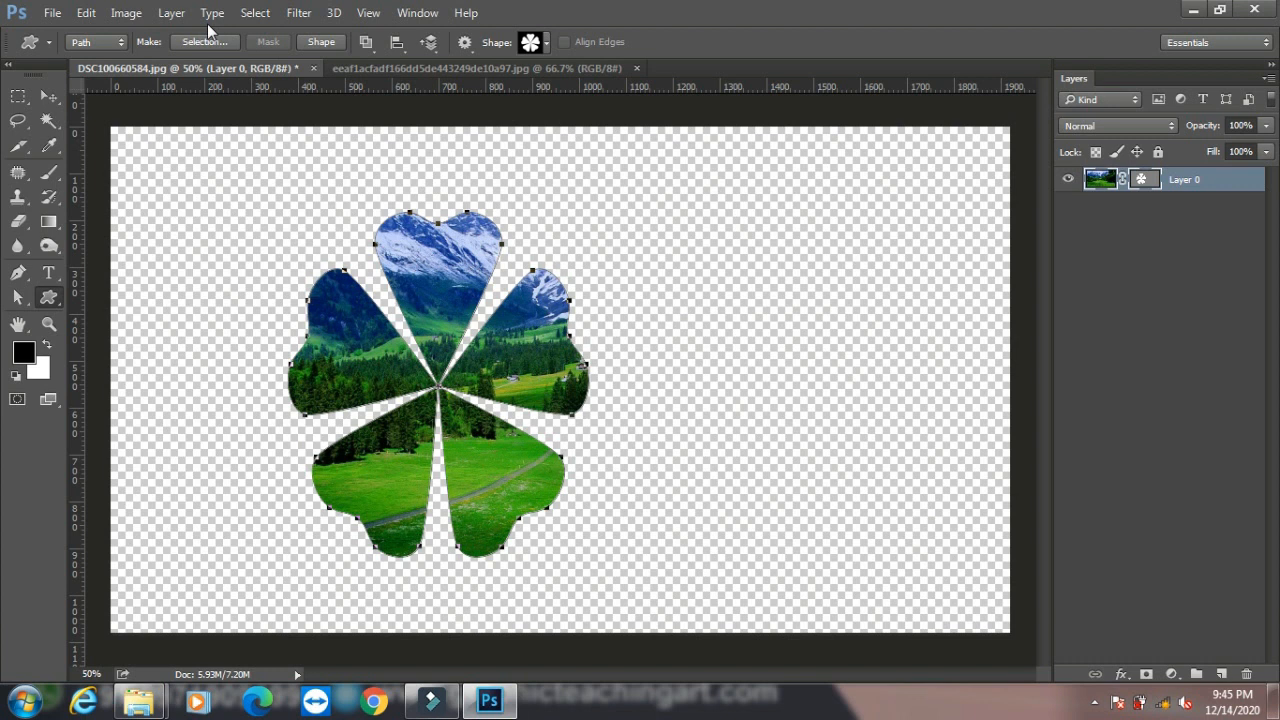
{"action": "left_click", "coordinate": [171, 12]}
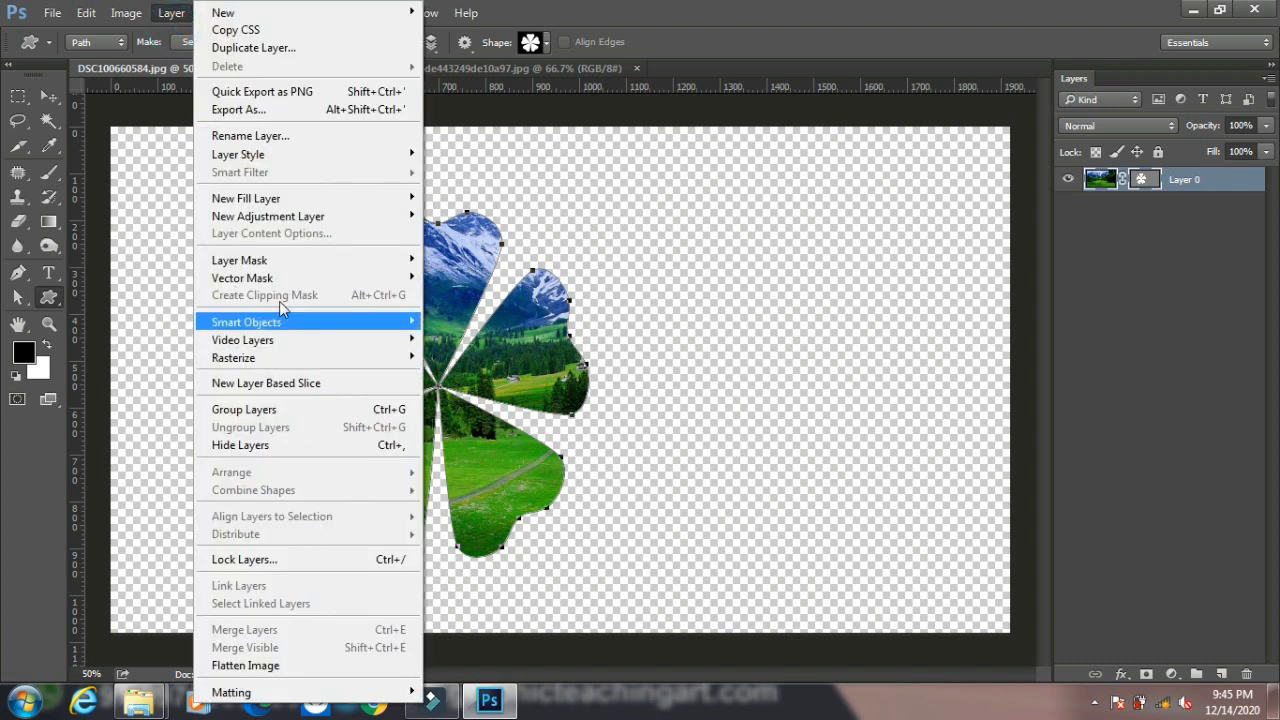
{"action": "mouse_move", "coordinate": [313, 283]}
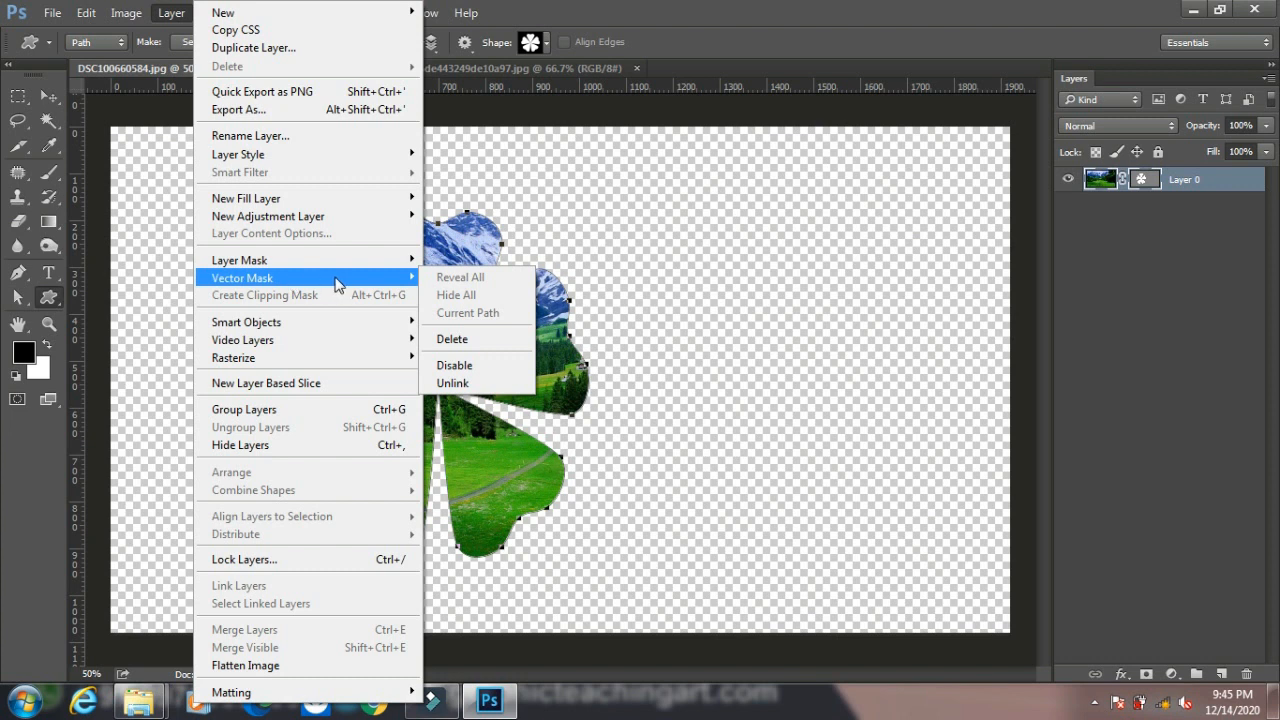
{"action": "mouse_move", "coordinate": [268, 322]}
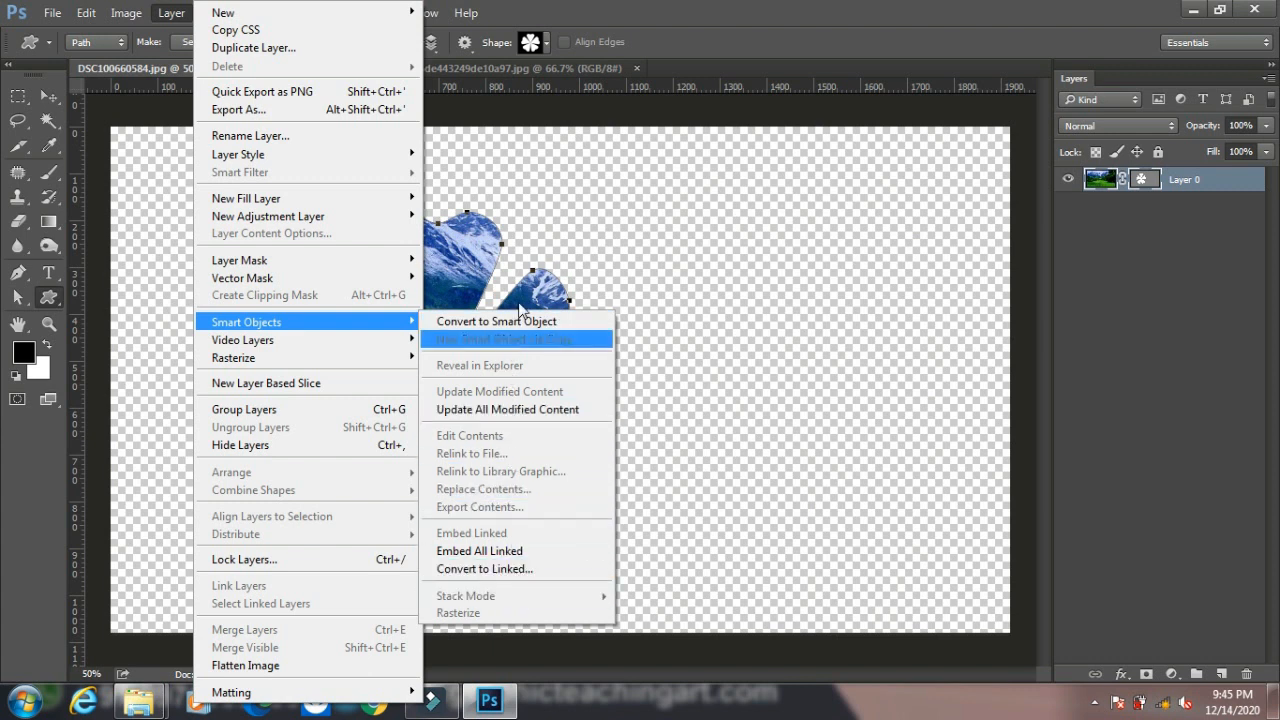
{"action": "left_click", "coordinate": [525, 220]}
Step: Close the forest image and the masked landscape document without saving the changes
{"action": "left_click", "coordinate": [637, 68]}
{"action": "left_click", "coordinate": [314, 68]}
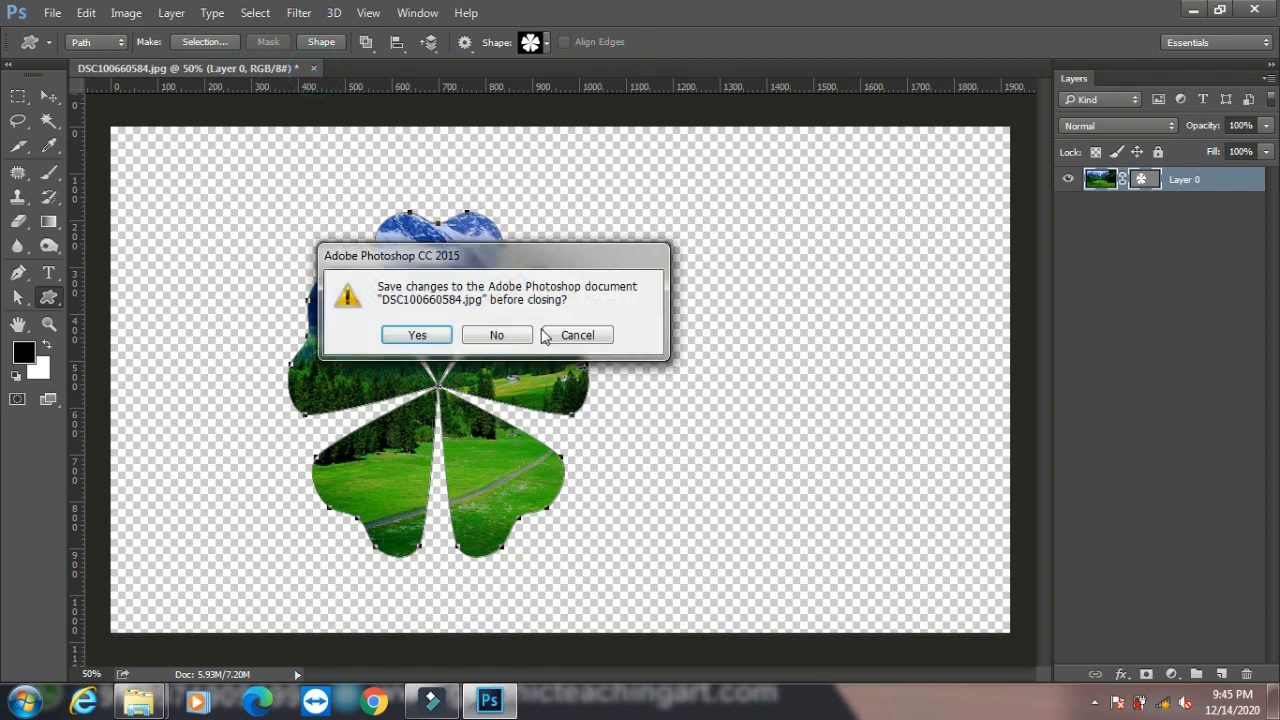
{"action": "left_click", "coordinate": [494, 334]}
Step: Open the DSC100660584 landscape image from the Desktop
{"action": "double_click", "coordinate": [533, 300]}
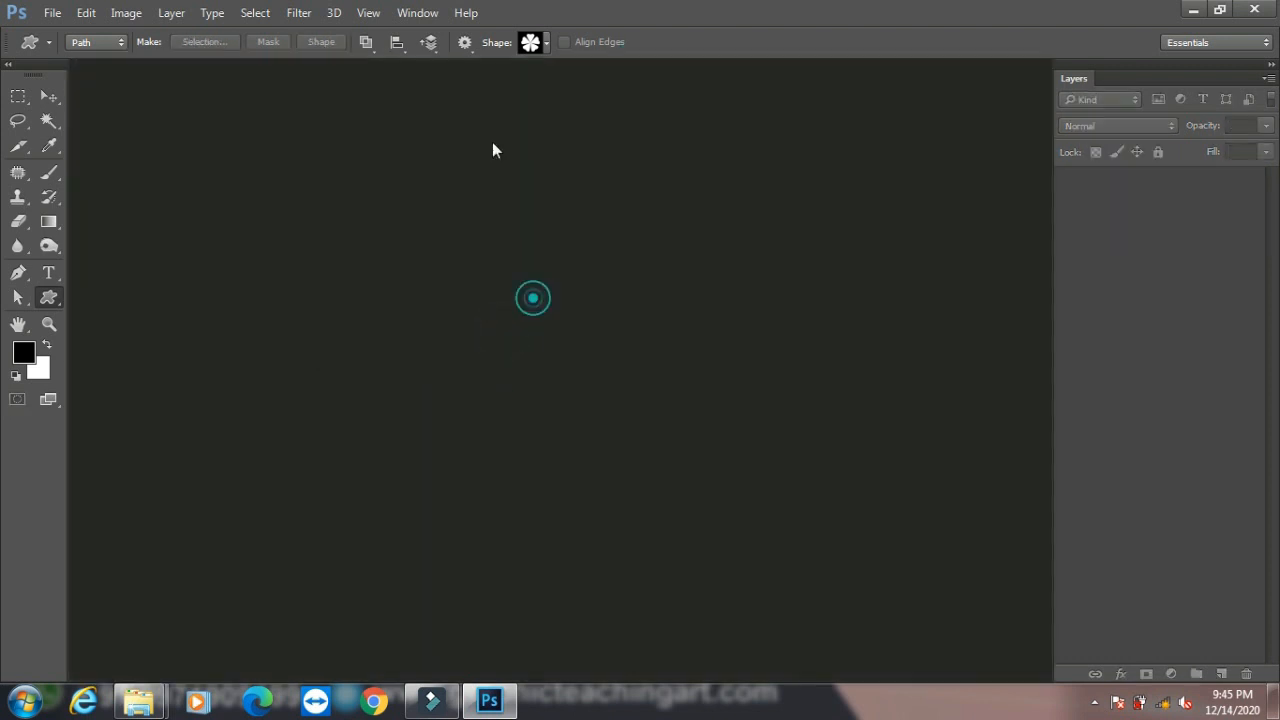
{"action": "scroll", "coordinate": [511, 271], "scroll_direction": "down", "scroll_amount": 5}
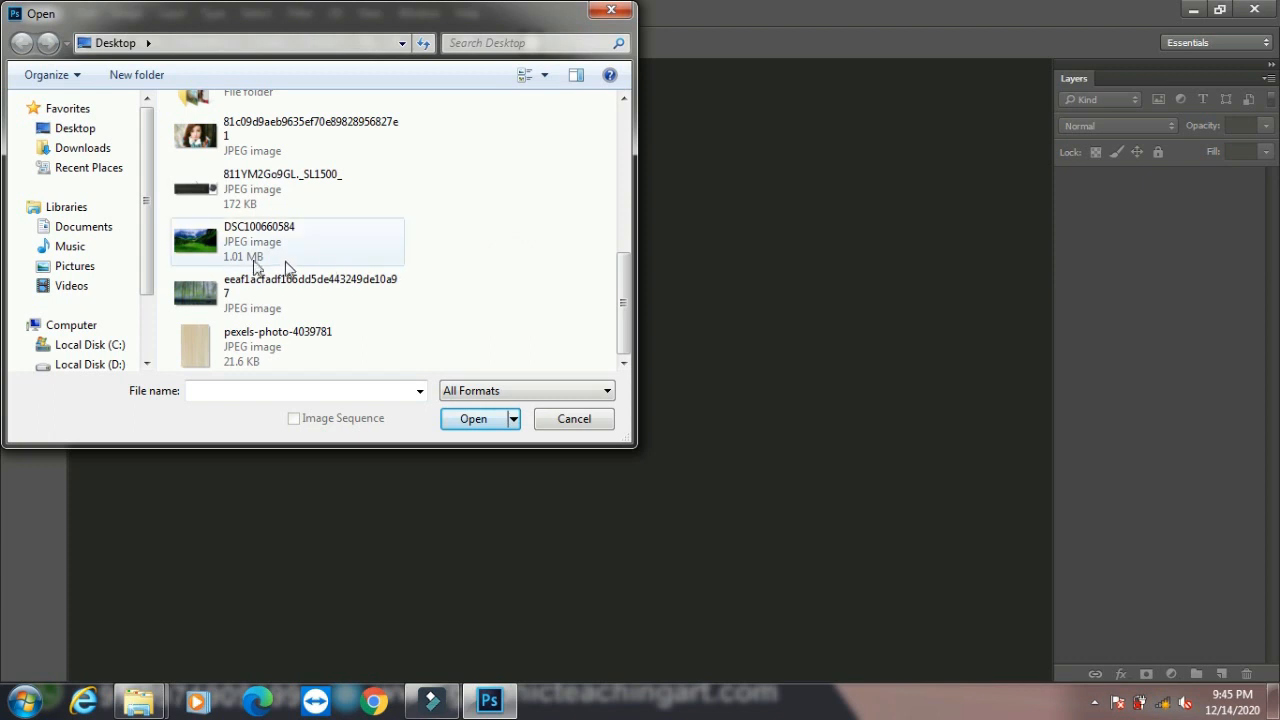
{"action": "left_click", "coordinate": [258, 262]}
{"action": "left_click", "coordinate": [473, 418]}
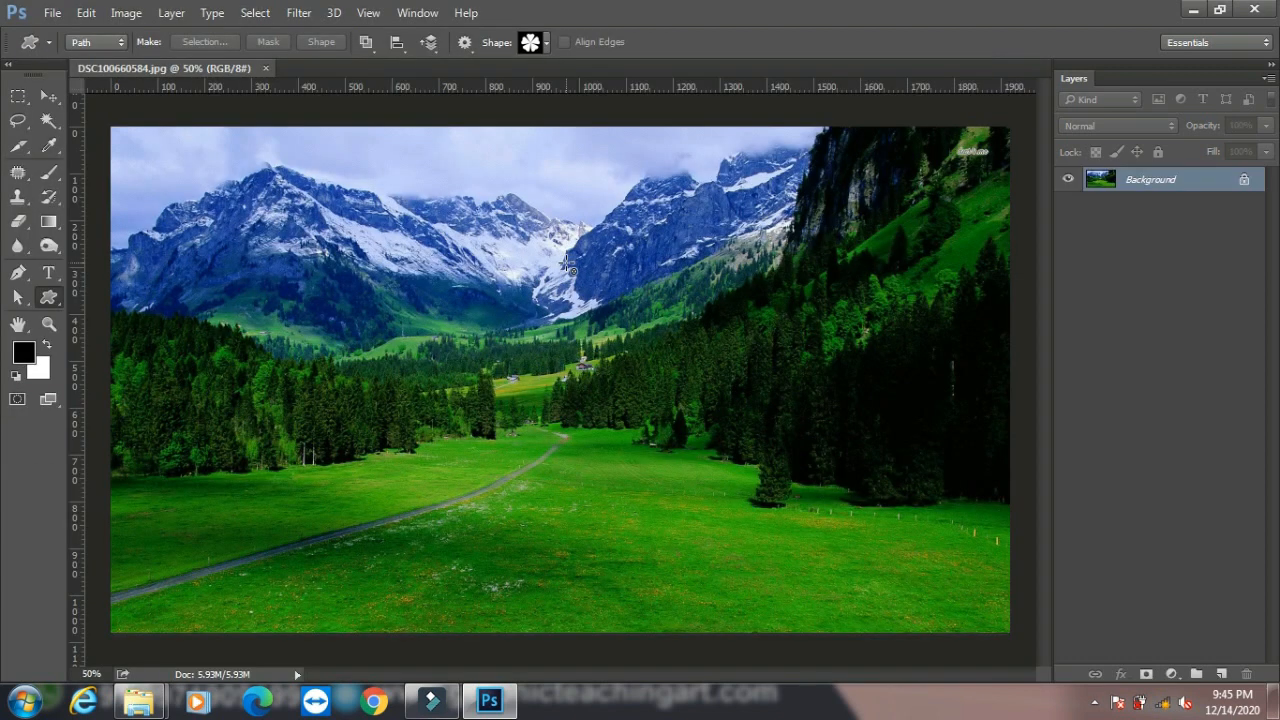
Step: Convert the landscape's Background layer to a smart object
{"action": "left_click", "coordinate": [44, 96]}
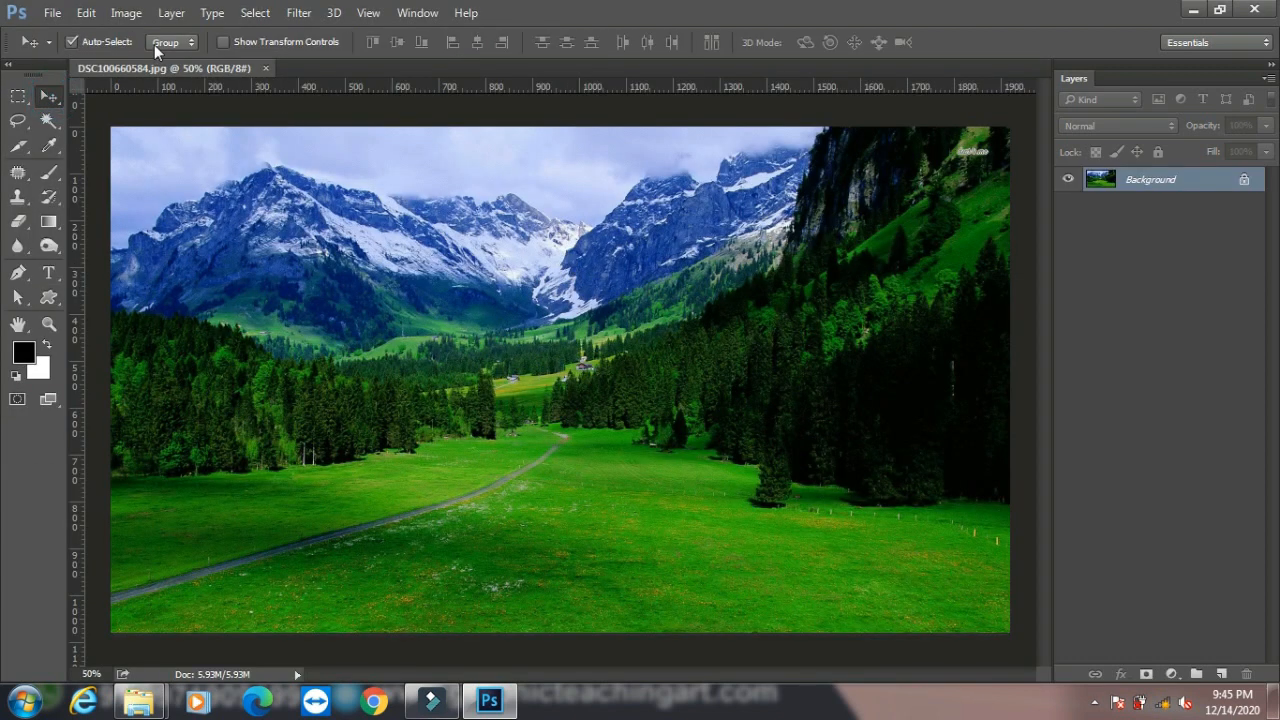
{"action": "left_click", "coordinate": [172, 13]}
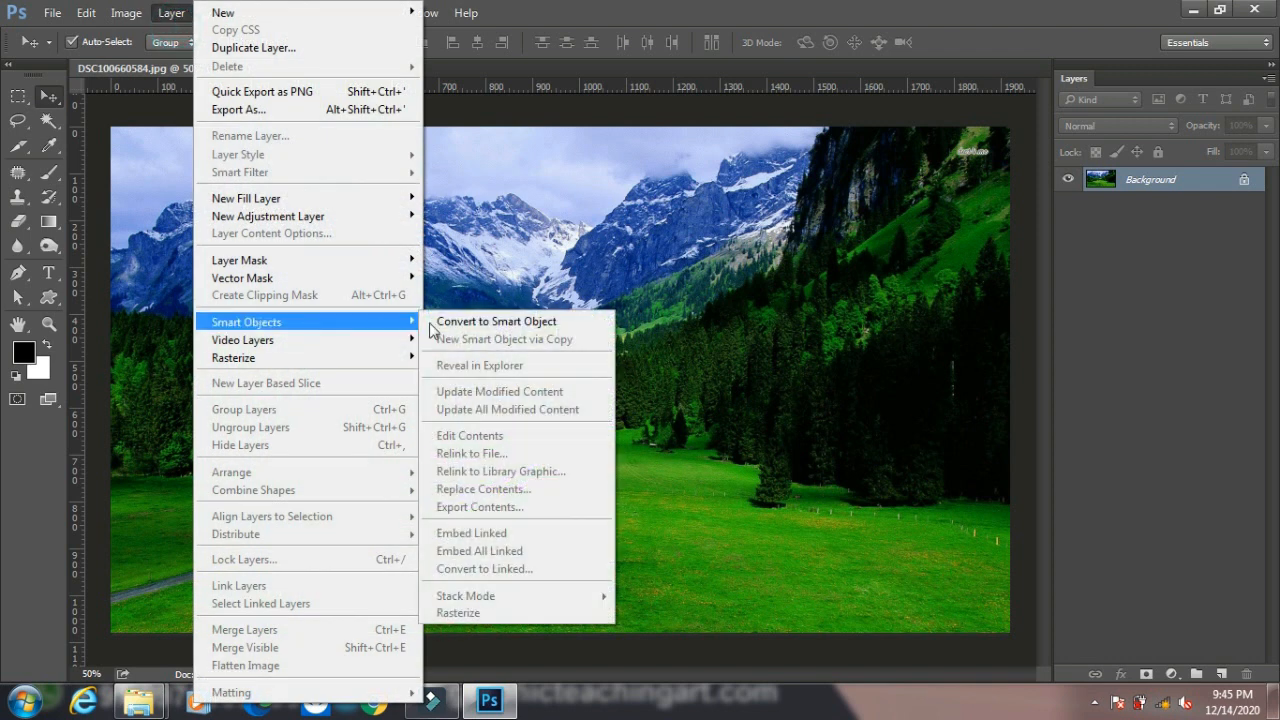
{"action": "left_click", "coordinate": [478, 325]}
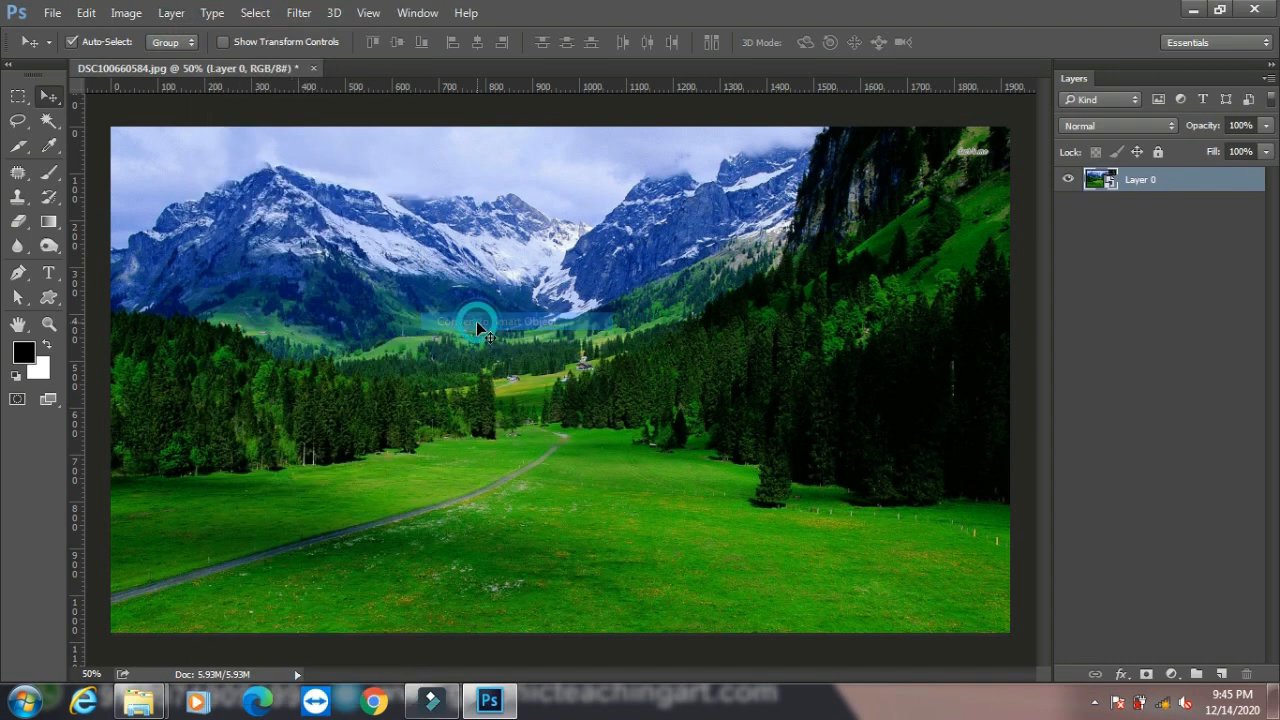
Step: Open the smart object's contents and fill the image with a diagonal linear rainbow gradient
{"action": "double_click", "coordinate": [1100, 180]}
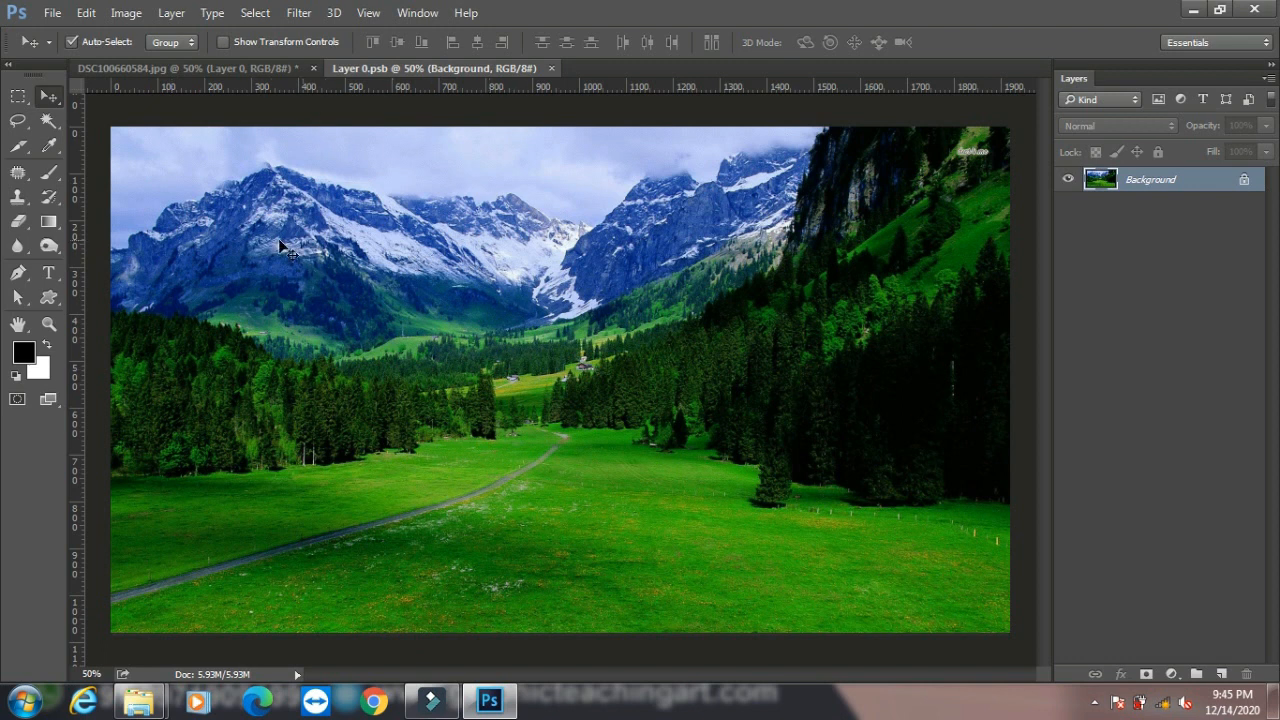
{"action": "left_click", "coordinate": [48, 221]}
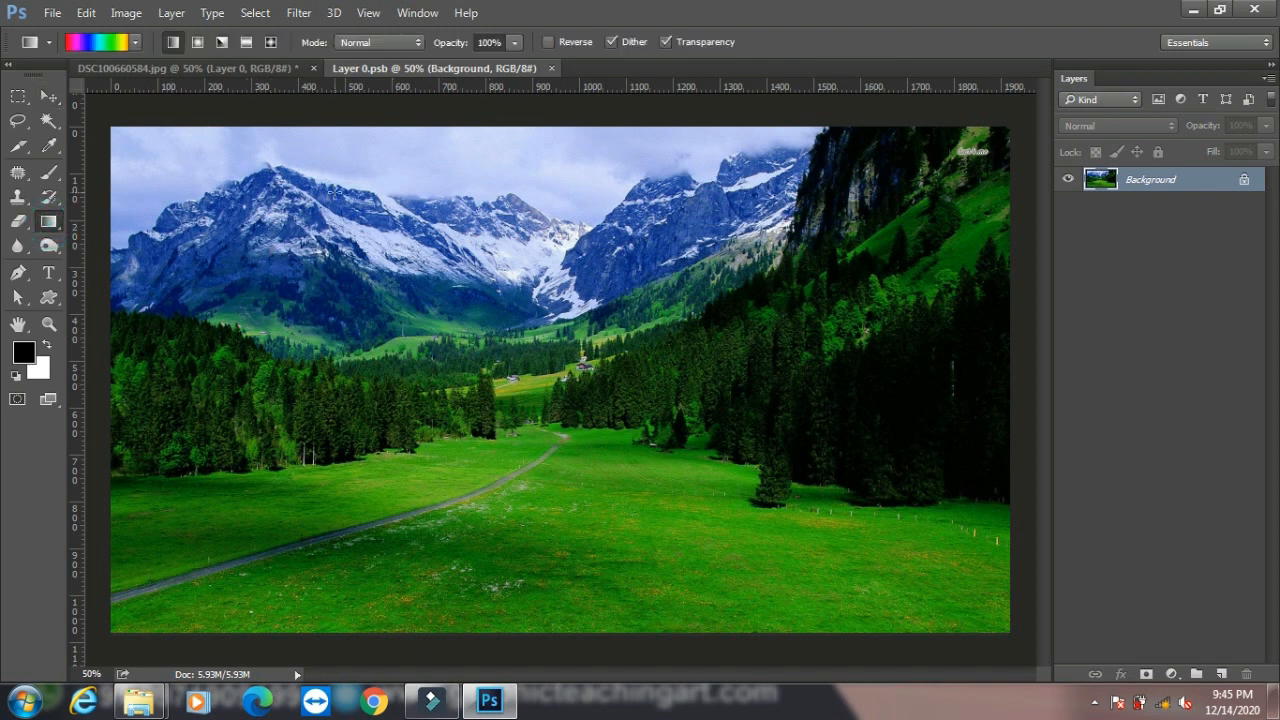
{"action": "left_click_drag", "start_coordinate": [335, 155], "coordinate": [450, 322]}
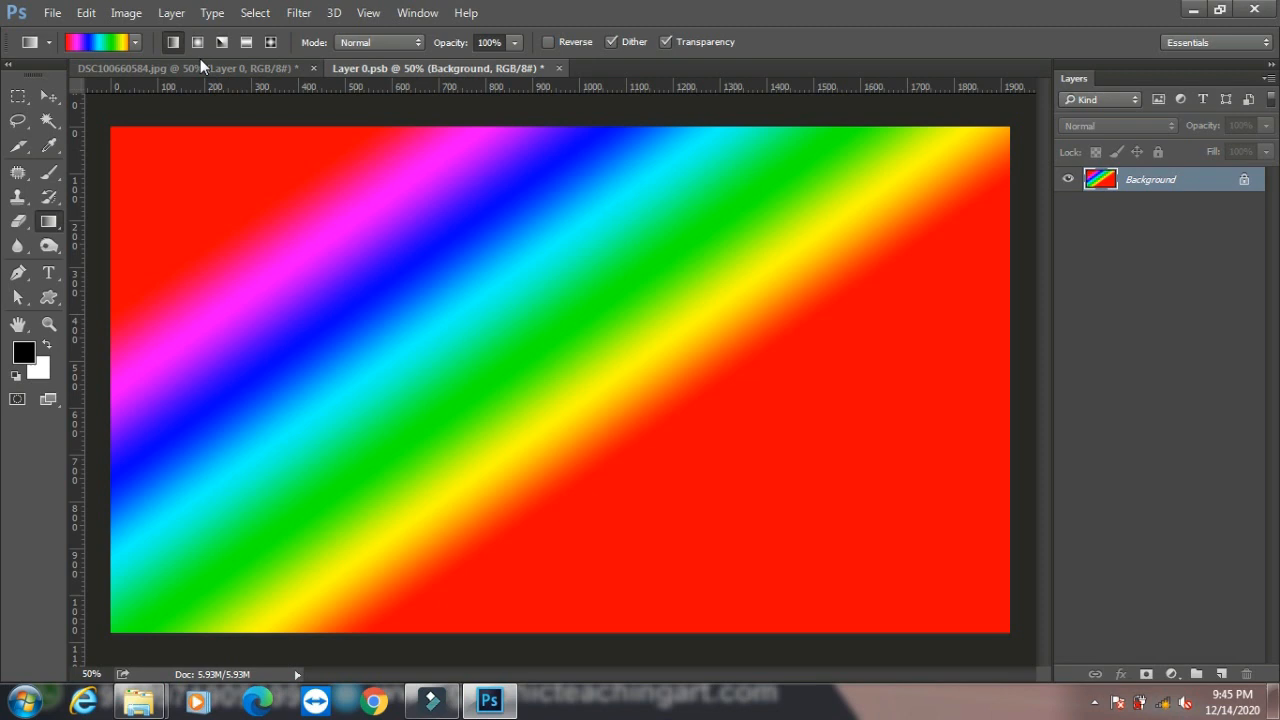
Step: Fade the rainbow gradient using the Overlay mode at 100% opacity, so it blends into the landscape
{"action": "left_click", "coordinate": [86, 13]}
{"action": "left_click", "coordinate": [120, 76]}
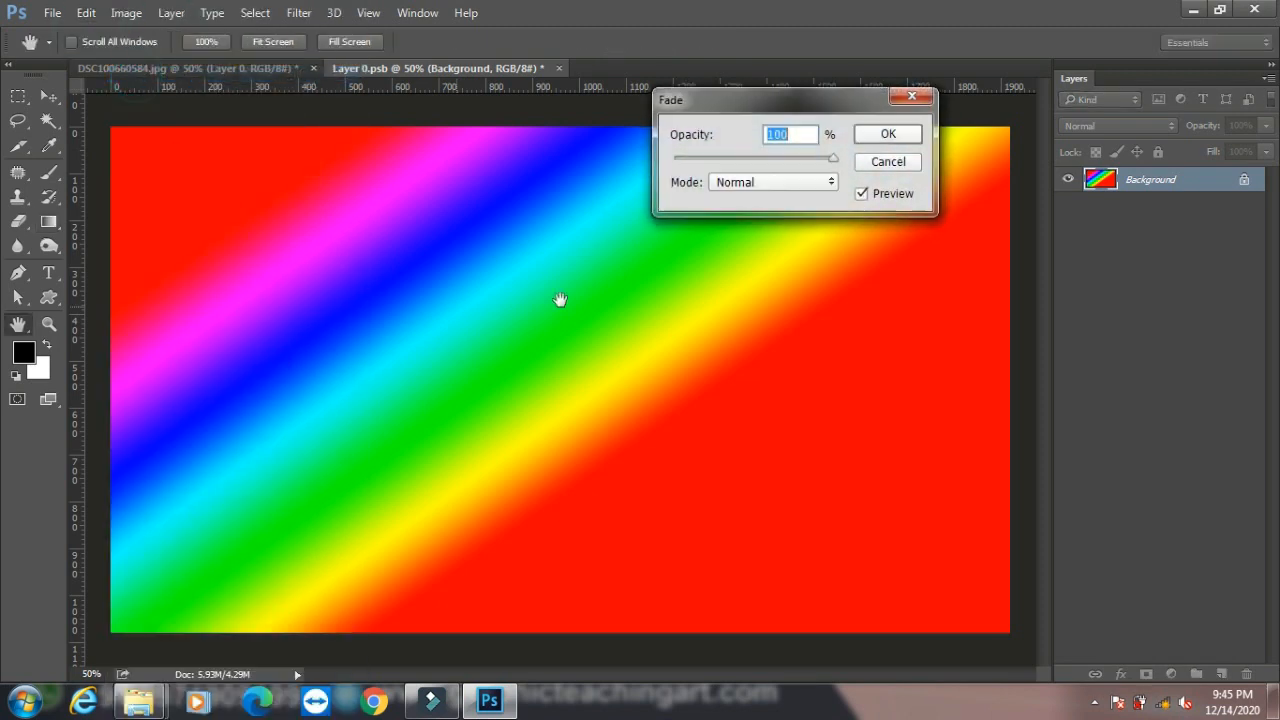
{"action": "left_click", "coordinate": [755, 187]}
{"action": "left_click", "coordinate": [755, 187]}
{"action": "key", "text": "Down"}
{"action": "key", "text": "Down"}
{"action": "key", "text": "Down"}
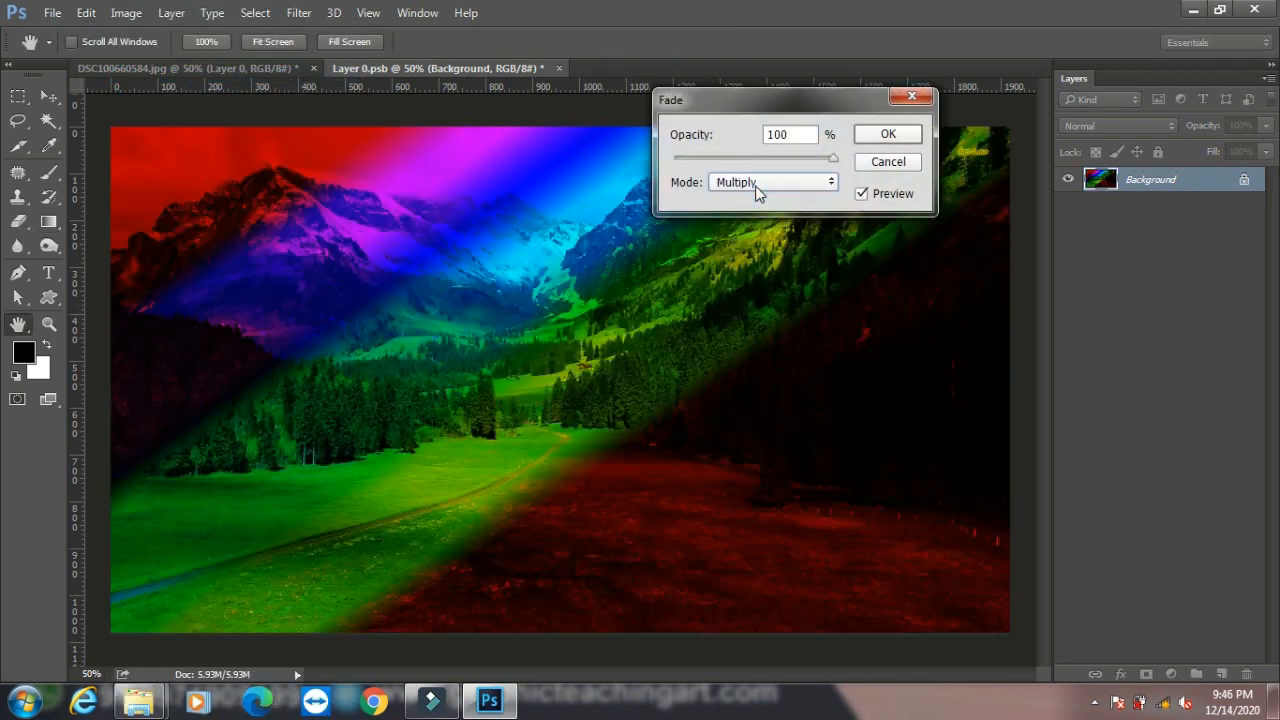
{"action": "key", "text": "Down"}
{"action": "key", "text": "Down"}
{"action": "key", "text": "Down"}
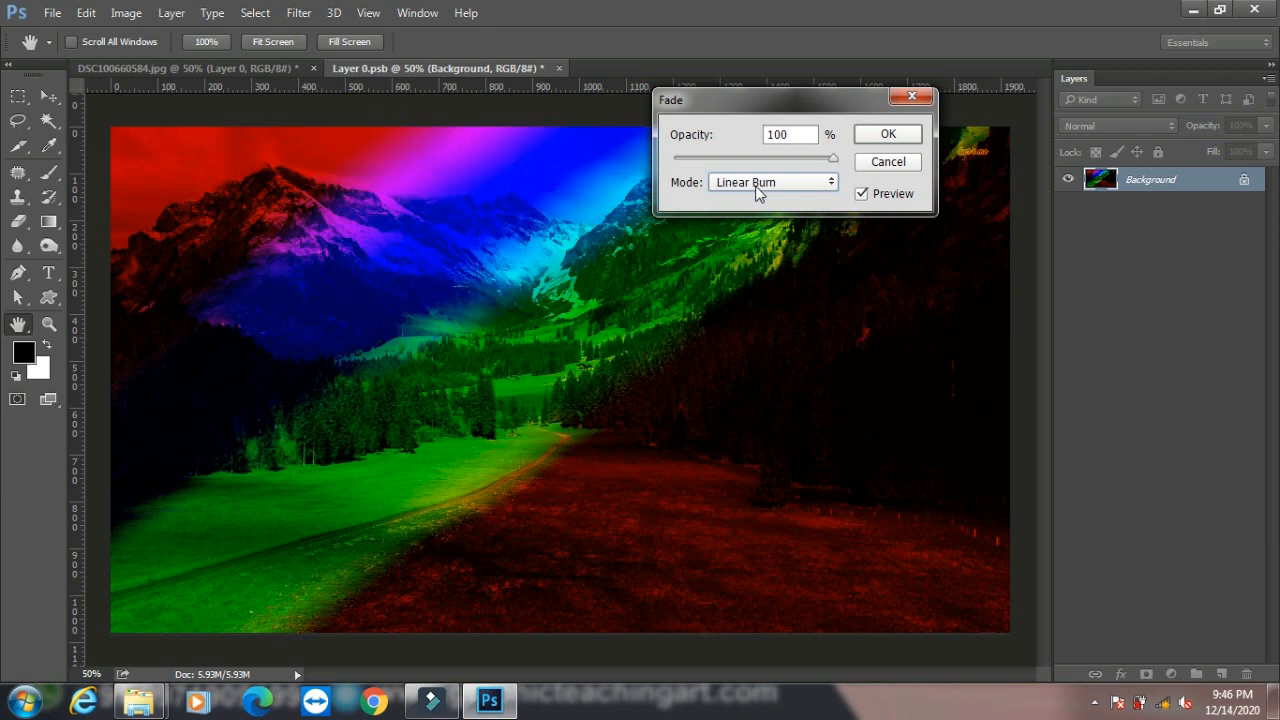
{"action": "key", "text": "Down"}
{"action": "key", "text": "Down"}
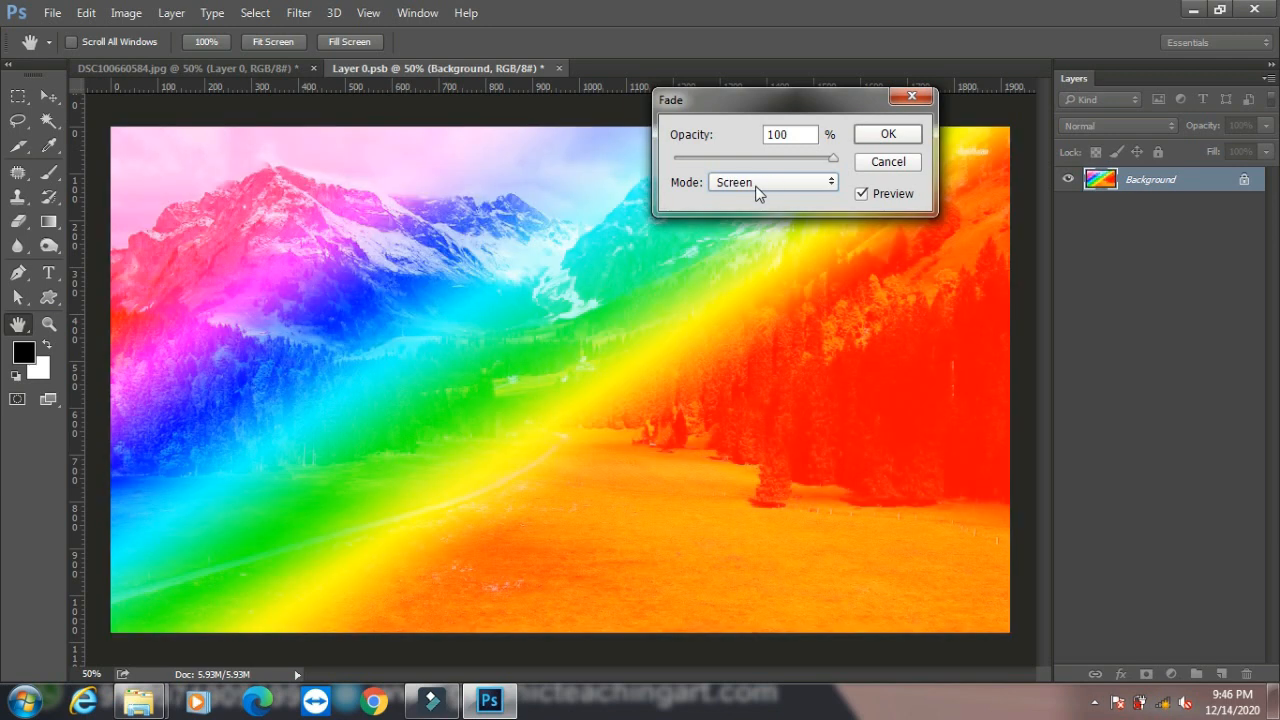
{"action": "key", "text": "Down"}
{"action": "key", "text": "Down"}
{"action": "key", "text": "Down"}
{"action": "key", "text": "Down"}
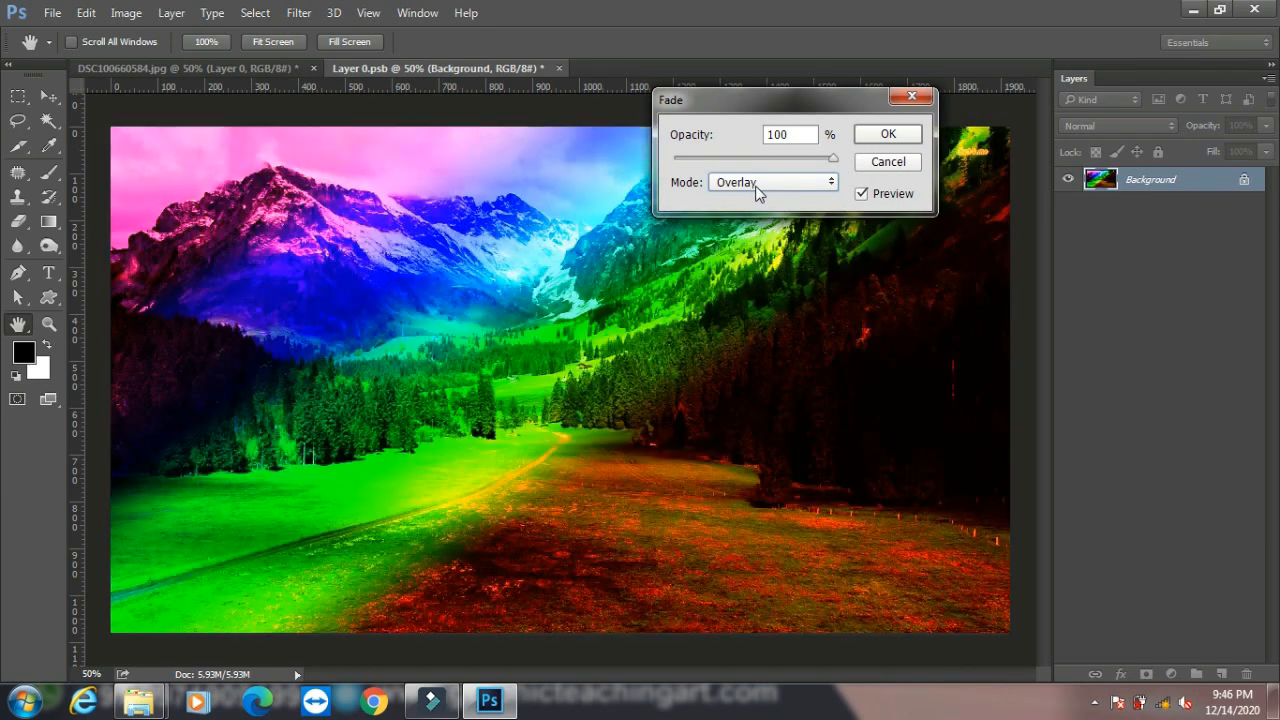
{"action": "left_click", "coordinate": [898, 140]}
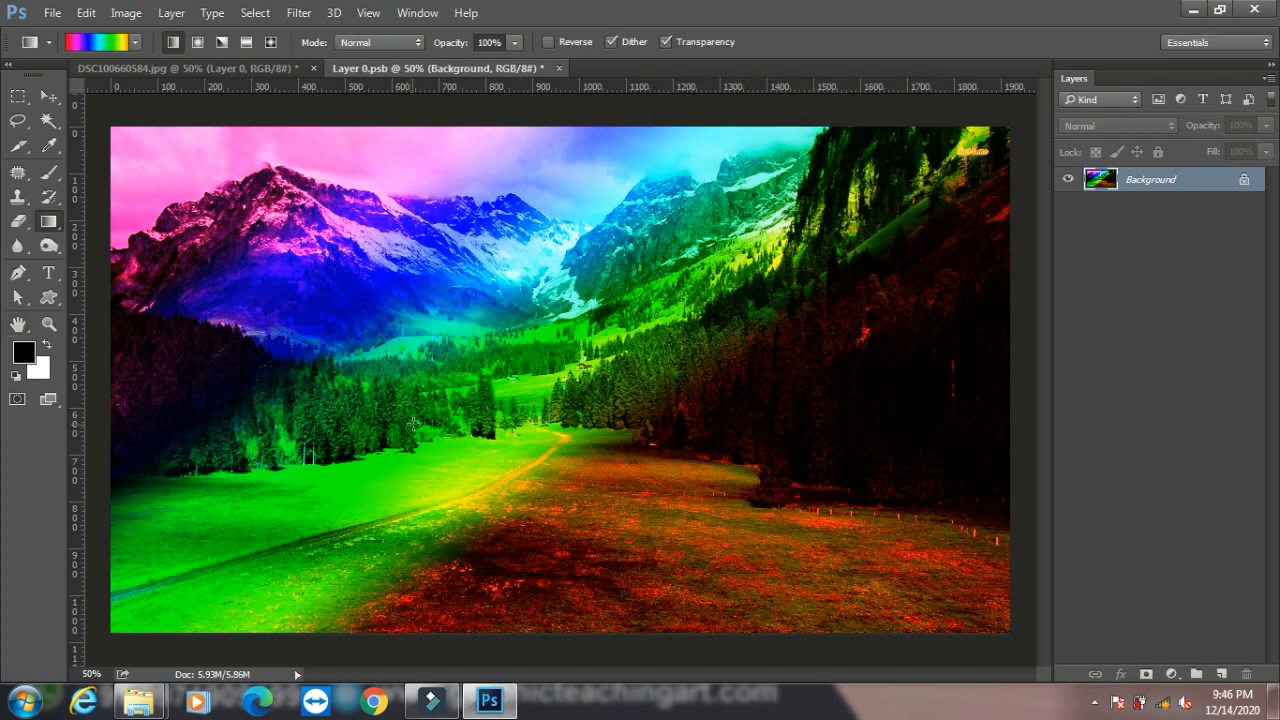
Step: Save the edited smart object contents and close them to update the landscape document
{"action": "key", "text": "ctrl+s"}
{"action": "left_click", "coordinate": [552, 69]}
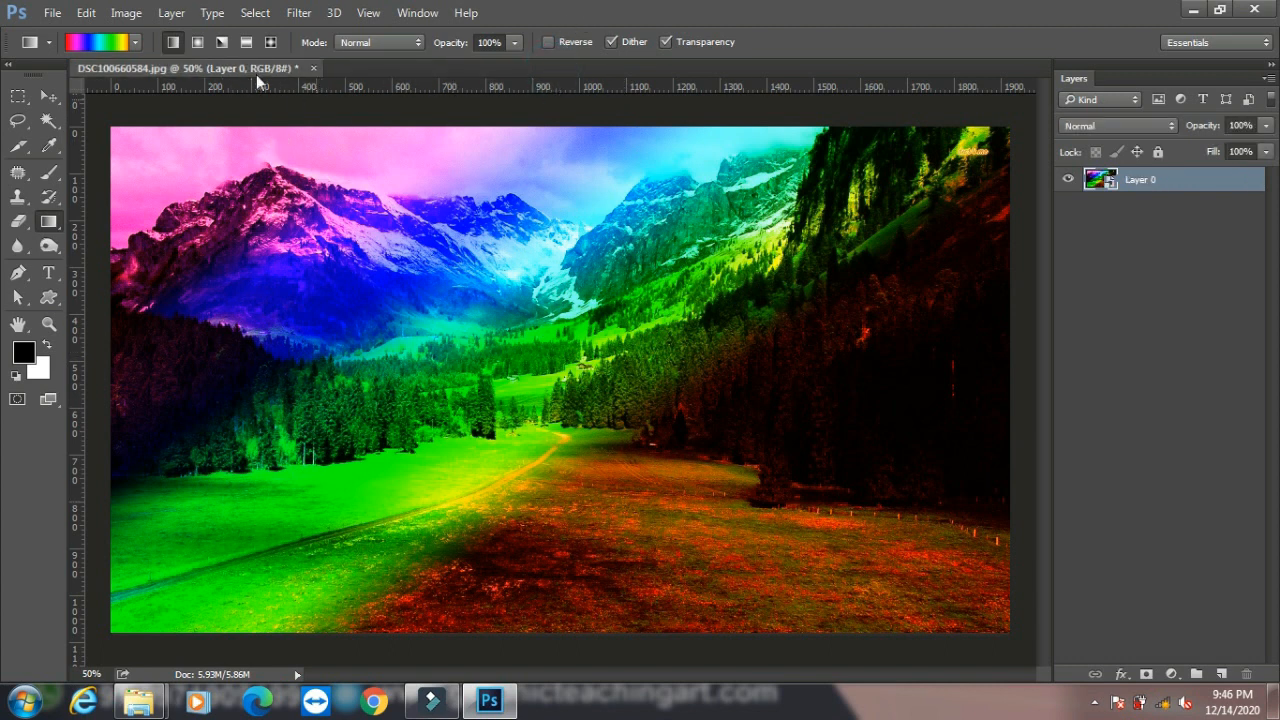
{"action": "left_click", "coordinate": [172, 13]}
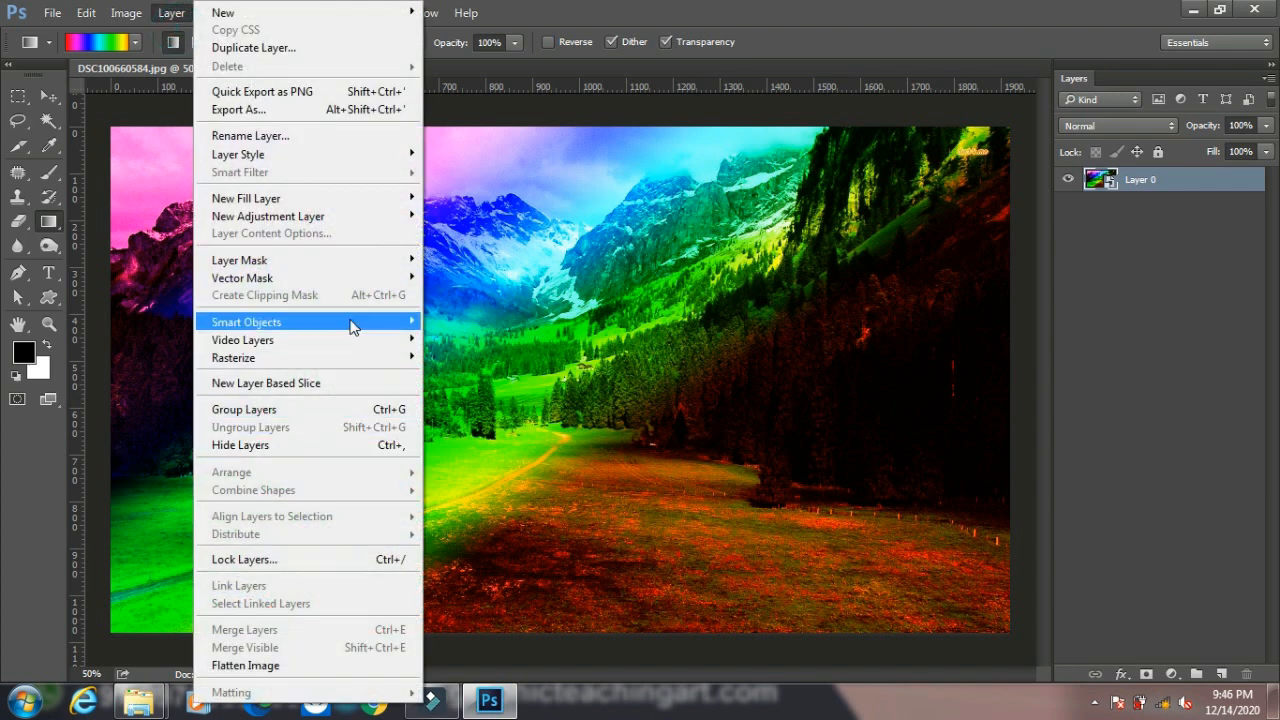
{"action": "mouse_move", "coordinate": [352, 326]}
{"action": "left_click", "coordinate": [52, 13]}
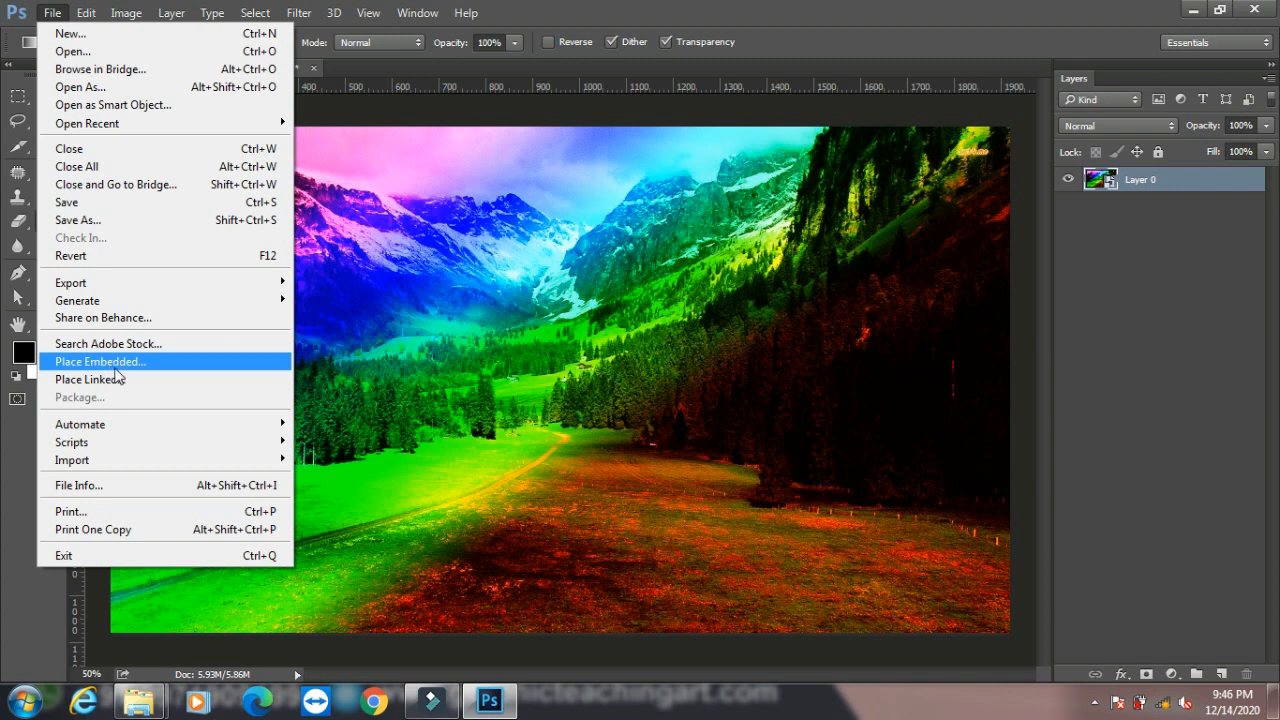
Step: Create an independent copy of the landscape layer with New Smart Object via Copy
{"action": "mouse_move", "coordinate": [172, 13]}
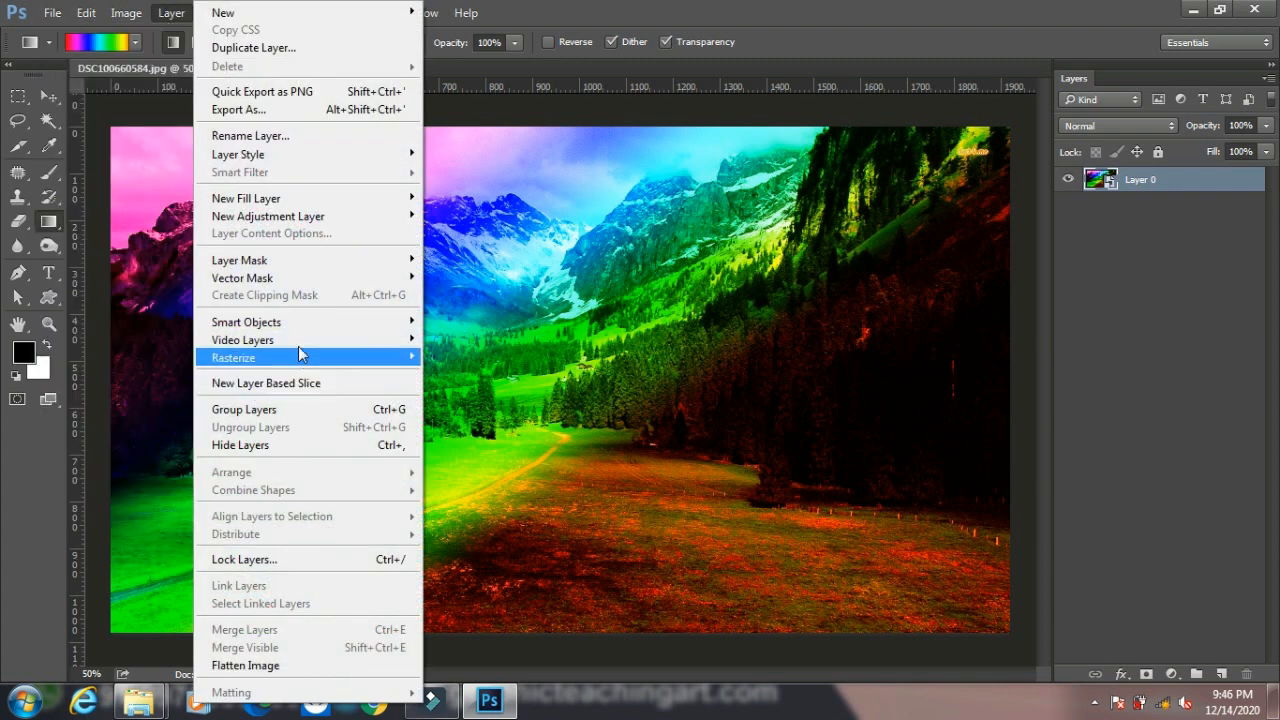
{"action": "mouse_move", "coordinate": [318, 324]}
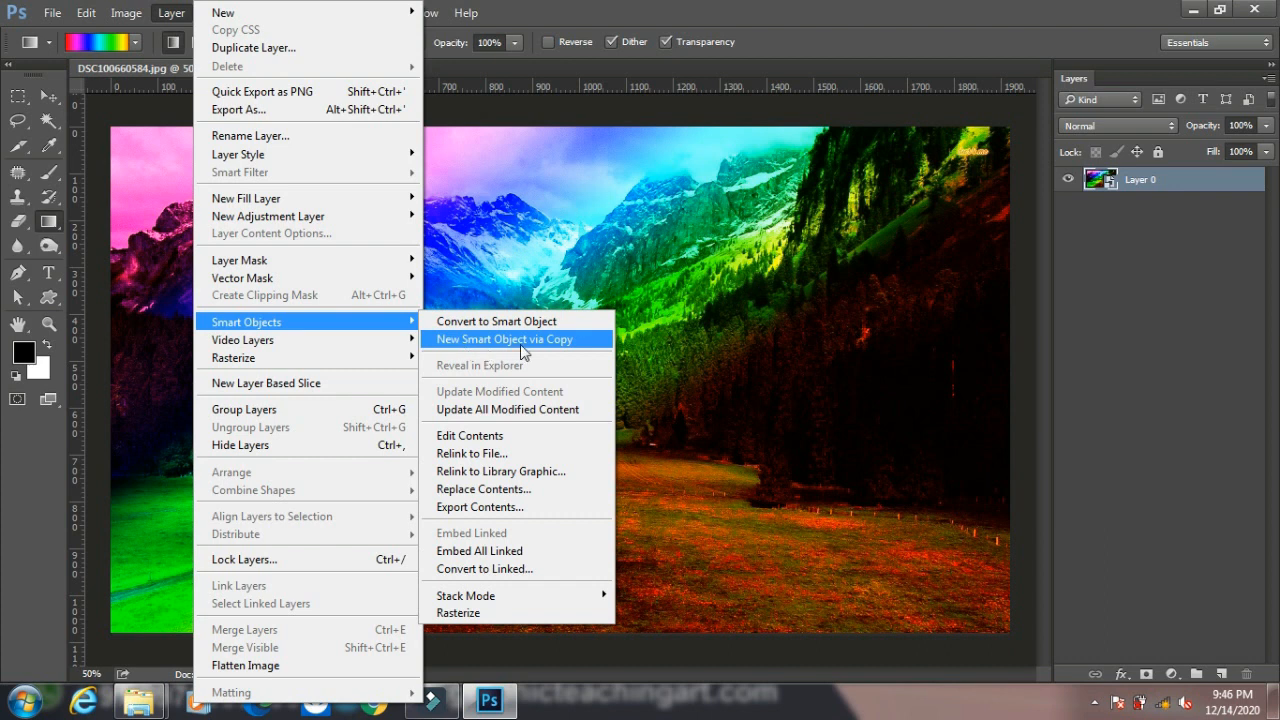
{"action": "left_click", "coordinate": [524, 346]}
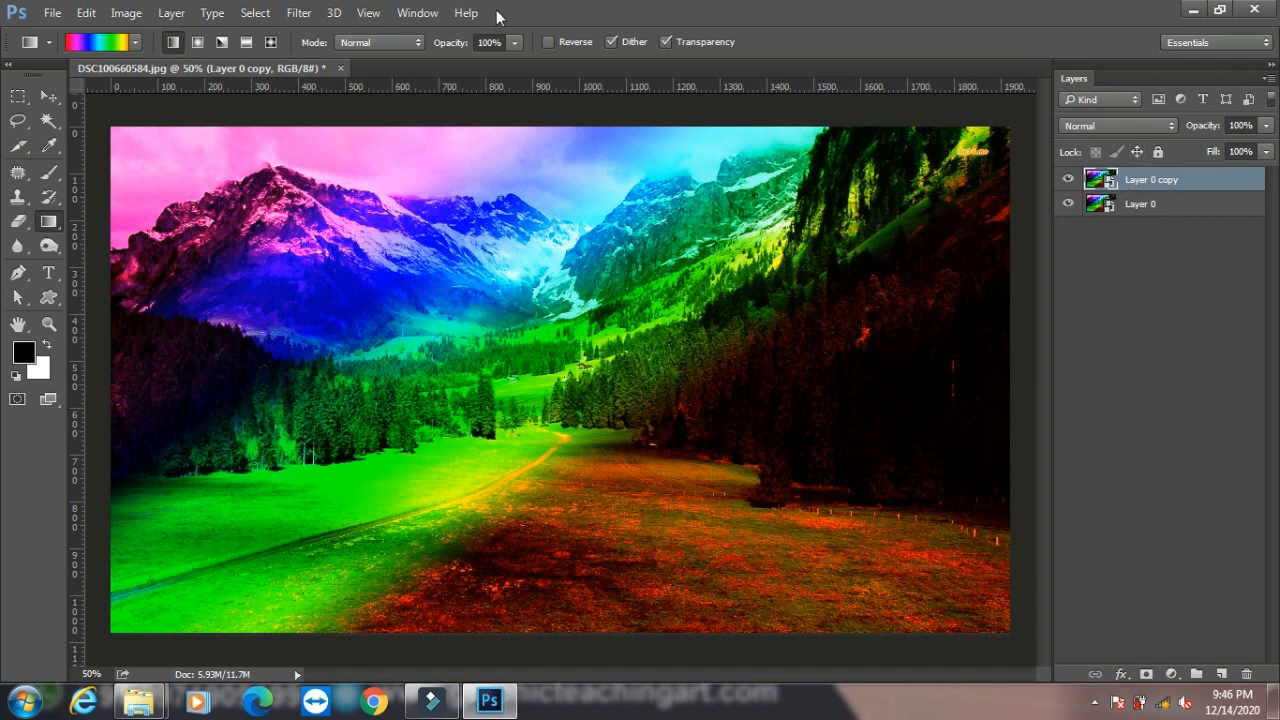
Step: Open the contents of the copied smart object, Layer 0 copy, for editing
{"action": "left_click", "coordinate": [172, 13]}
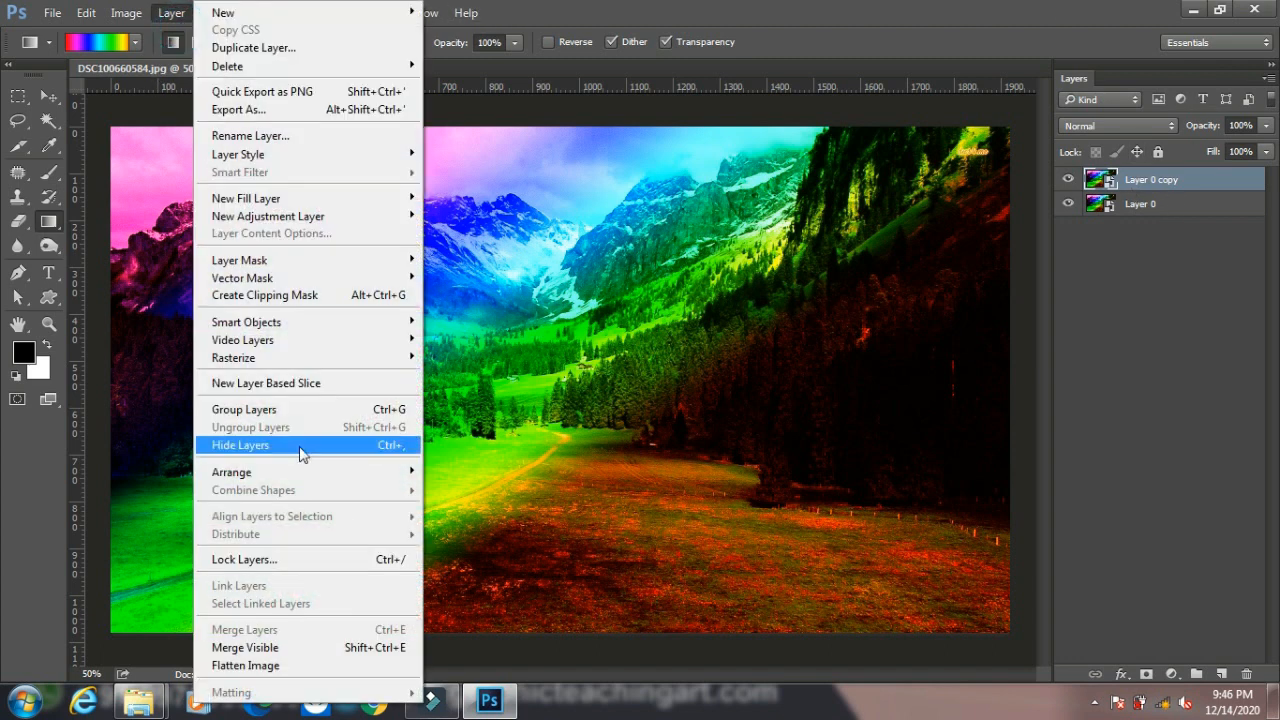
{"action": "mouse_move", "coordinate": [350, 330]}
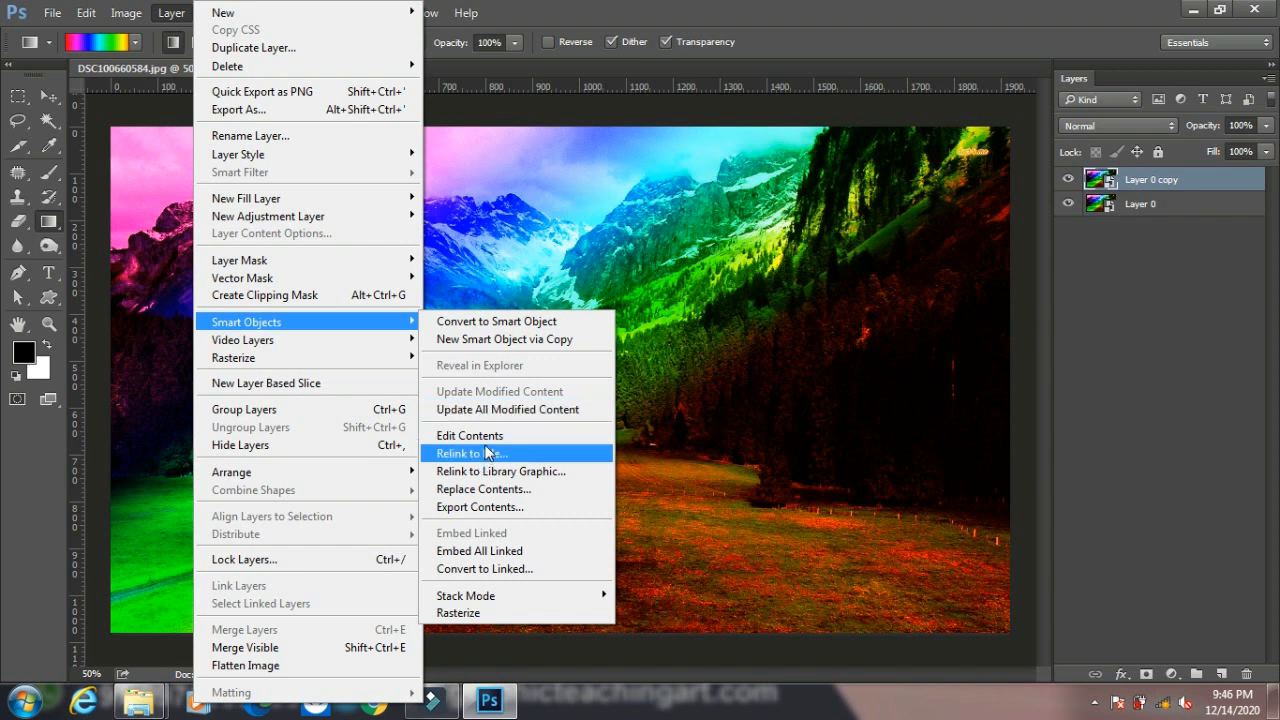
{"action": "left_click", "coordinate": [478, 436]}
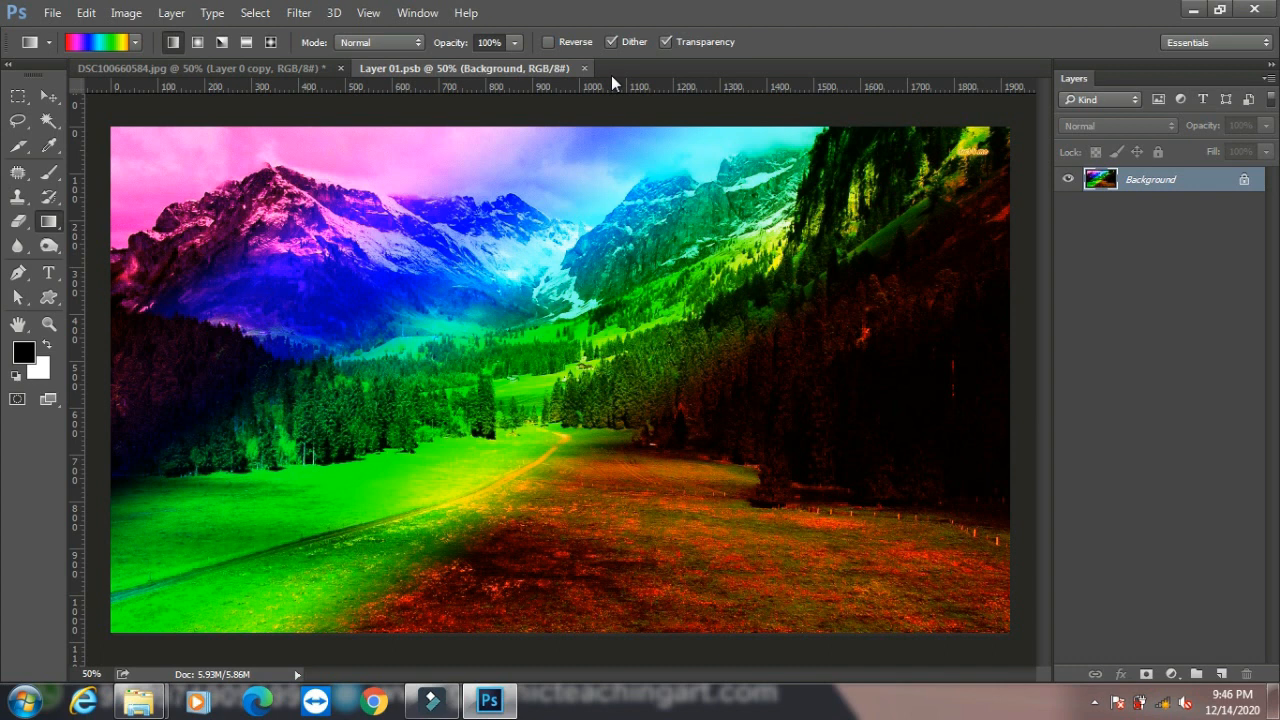
Step: Select a thin frame along the image edges by drawing a slightly inset rectangular selection and inverting it
{"action": "left_click", "coordinate": [18, 96]}
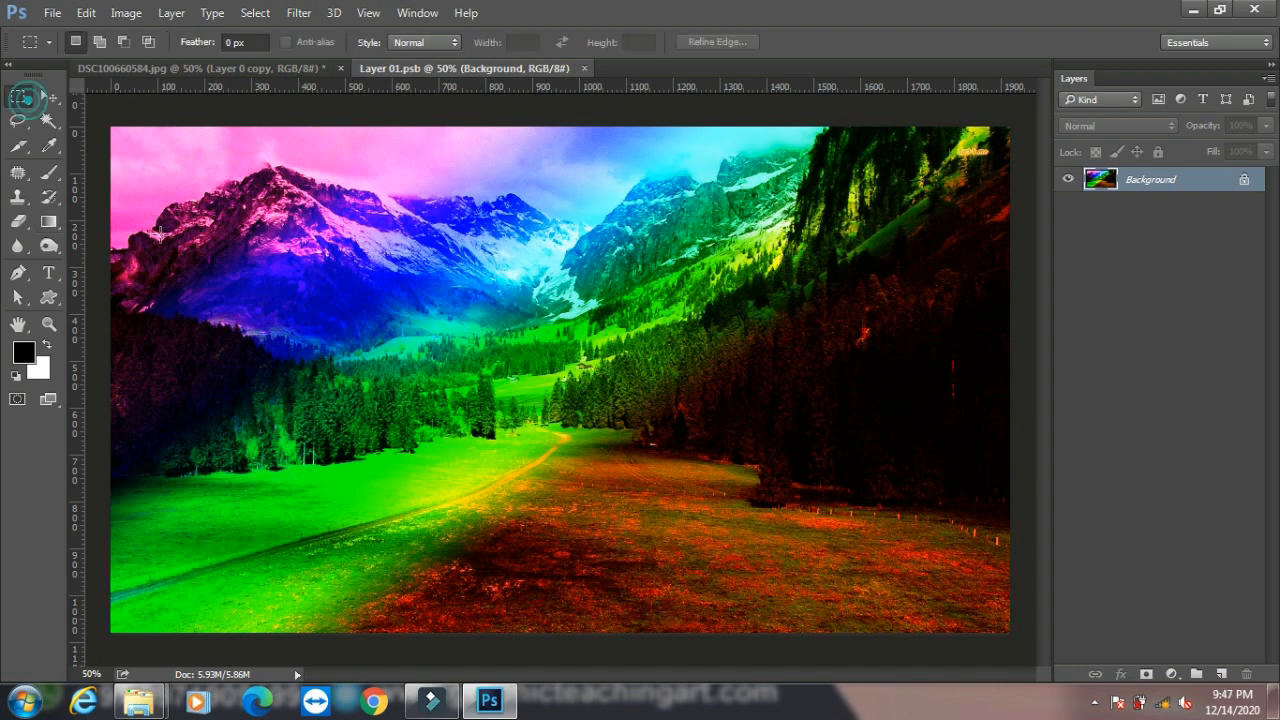
{"action": "left_click_drag", "start_coordinate": [128, 138], "coordinate": [996, 615]}
{"action": "left_click", "coordinate": [255, 12]}
{"action": "left_click", "coordinate": [250, 88]}
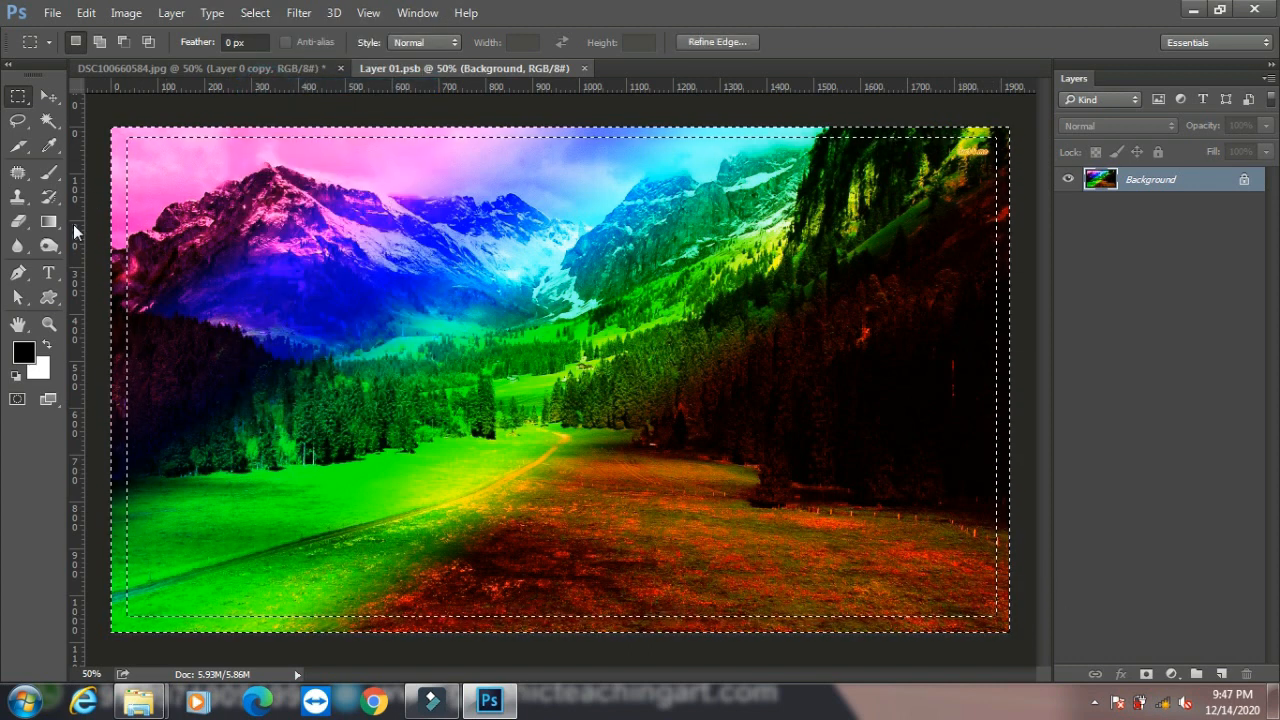
Step: Fill the selected frame with a diagonal rainbow linear gradient, deselect it, and save and close the smart object contents
{"action": "left_click", "coordinate": [48, 221]}
{"action": "left_click_drag", "start_coordinate": [195, 189], "coordinate": [638, 508]}
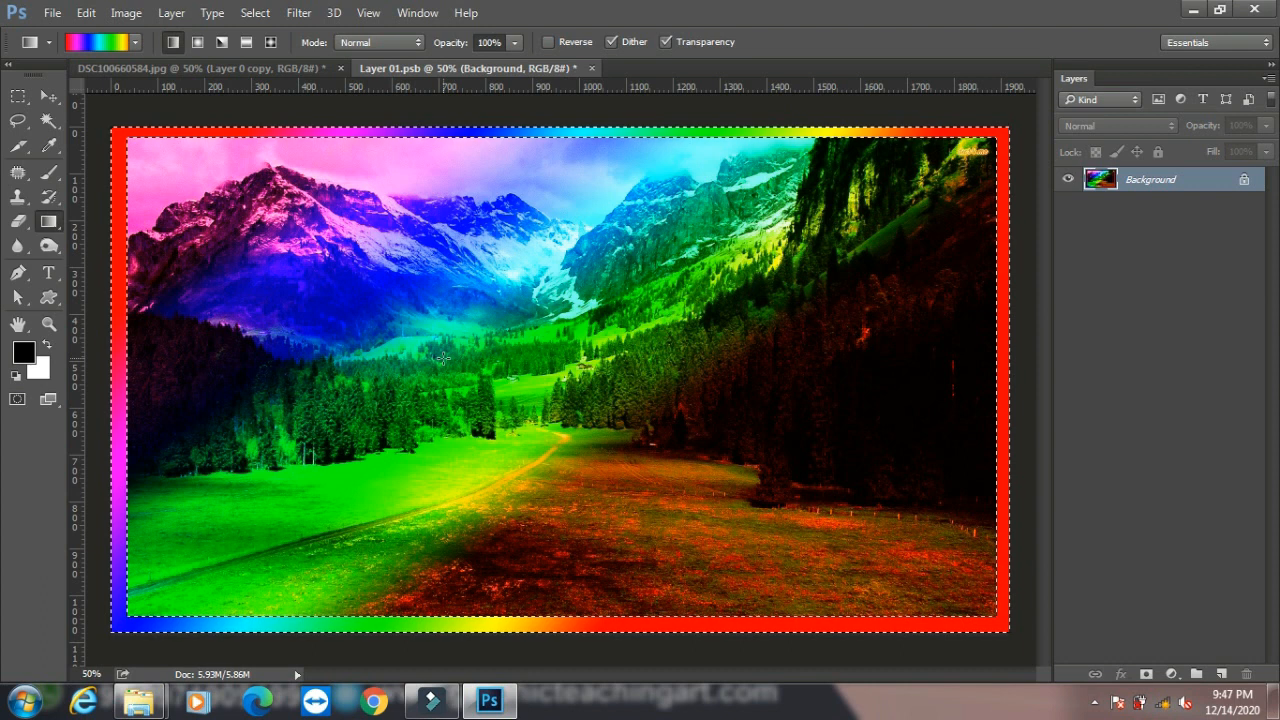
{"action": "key", "text": "ctrl+d"}
{"action": "key", "text": "ctrl+s"}
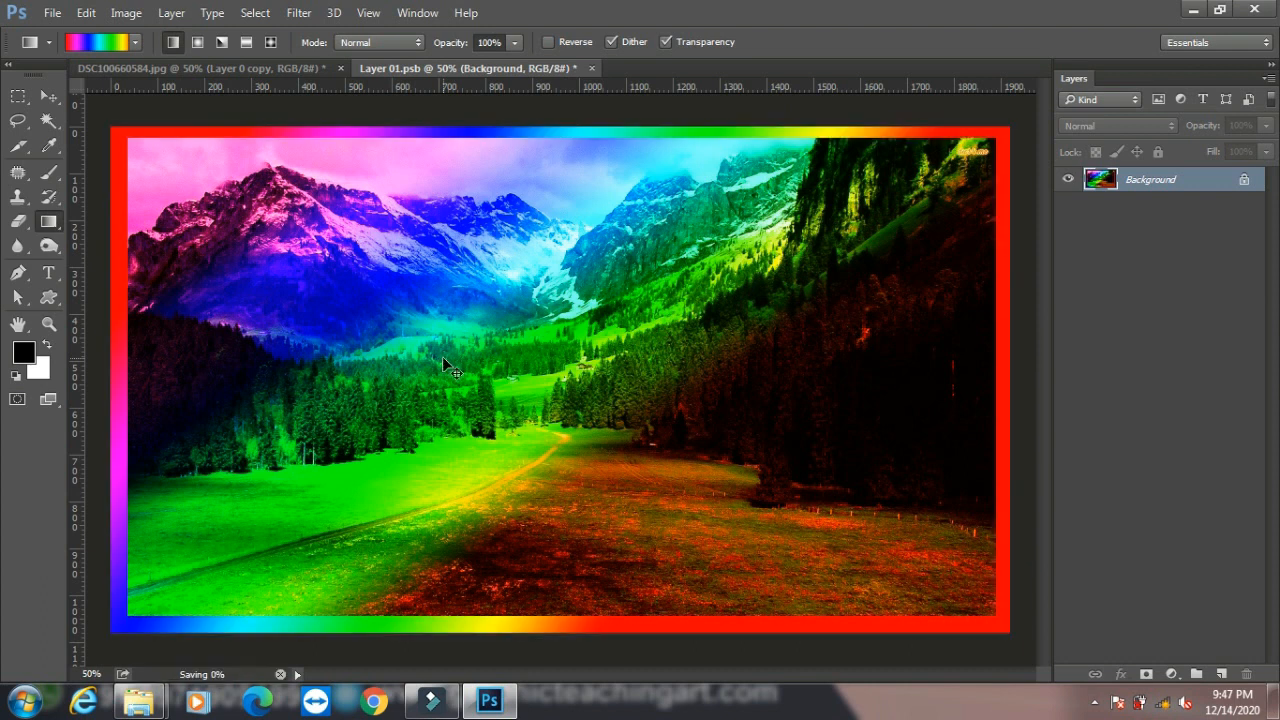
{"action": "left_click", "coordinate": [590, 68]}
Step: Relink the Layer 01 copy smart object to the desktop image eeaf1acfadf166dd5de443249de10a97
{"action": "left_click", "coordinate": [170, 16]}
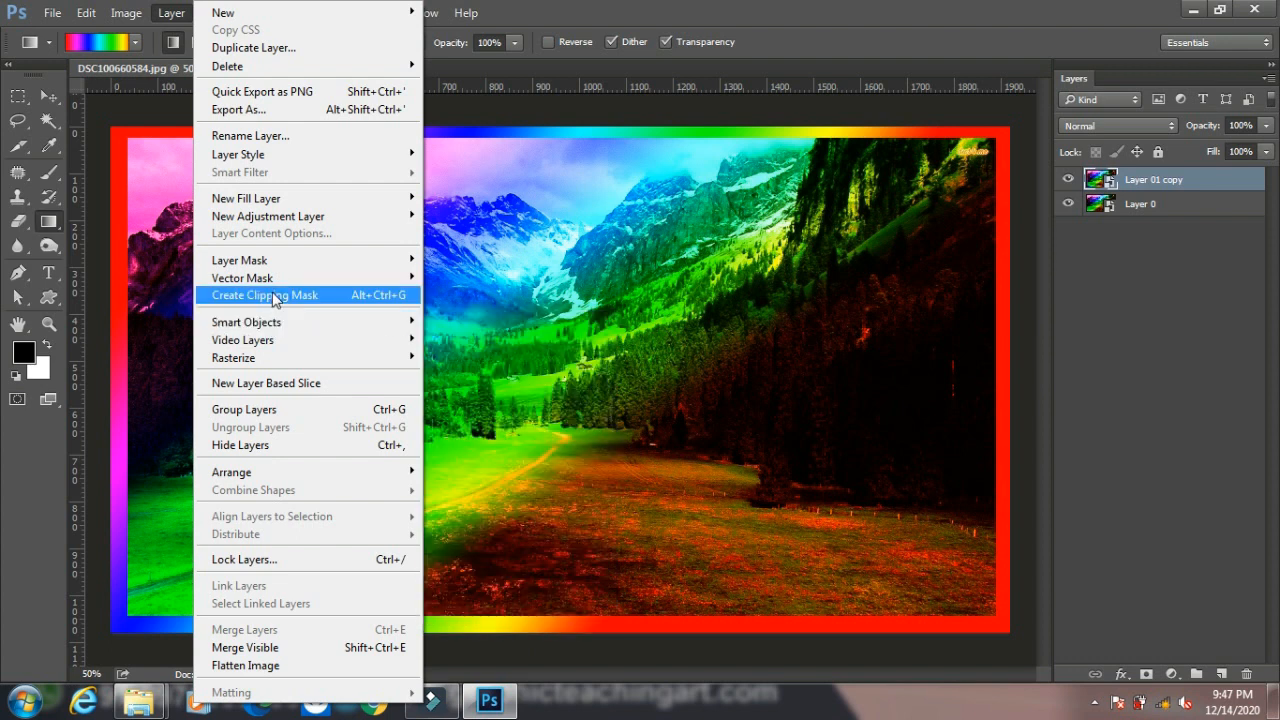
{"action": "mouse_move", "coordinate": [303, 325]}
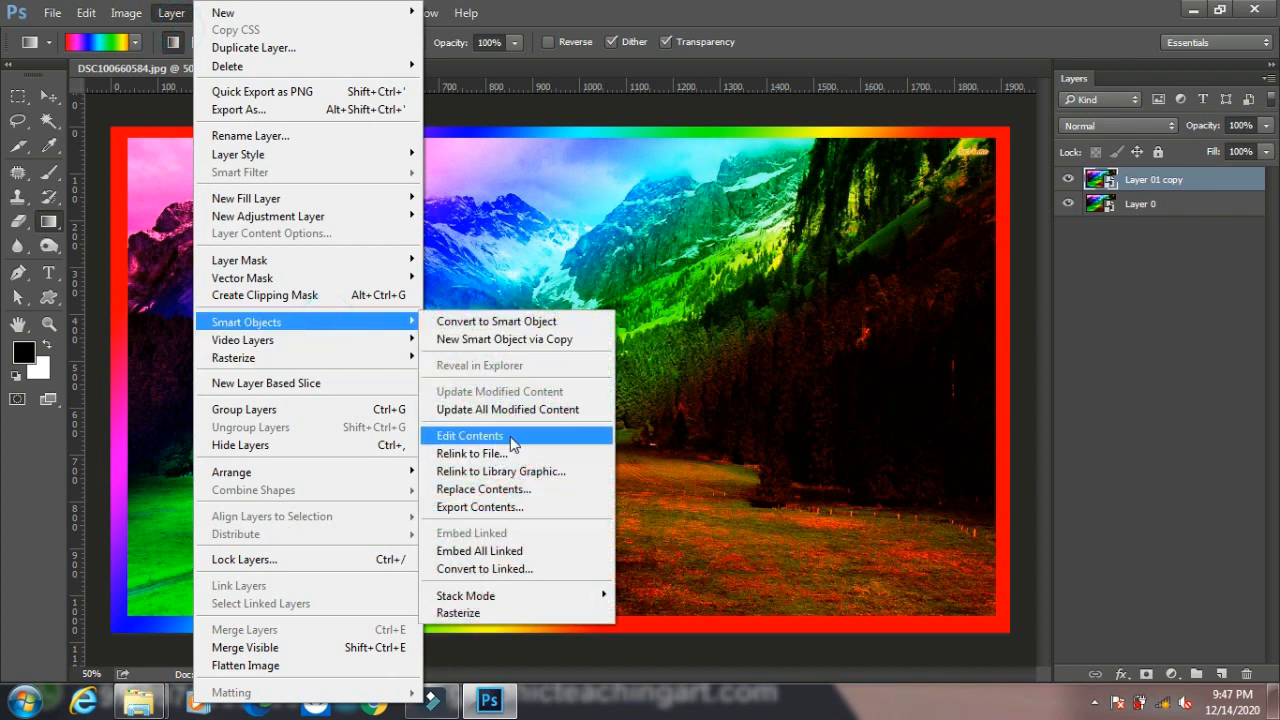
{"action": "left_click", "coordinate": [470, 454]}
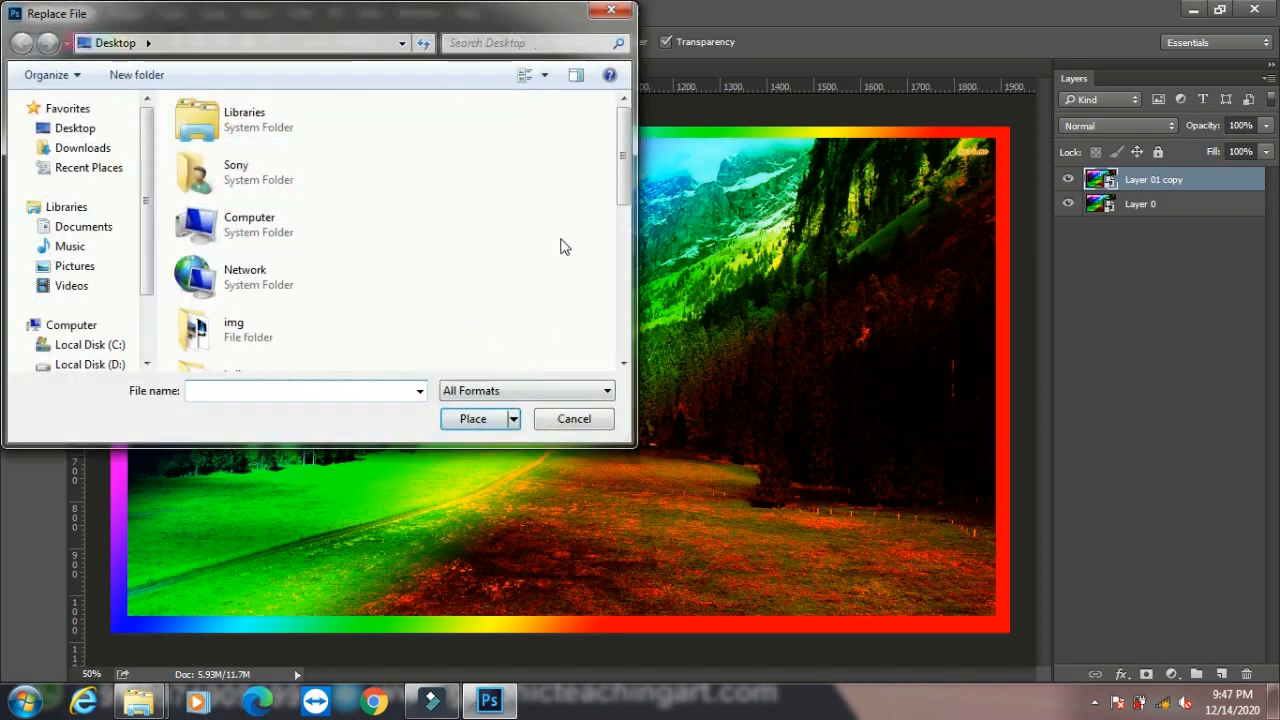
{"action": "scroll", "coordinate": [621, 165], "scroll_direction": "down", "scroll_amount": 5}
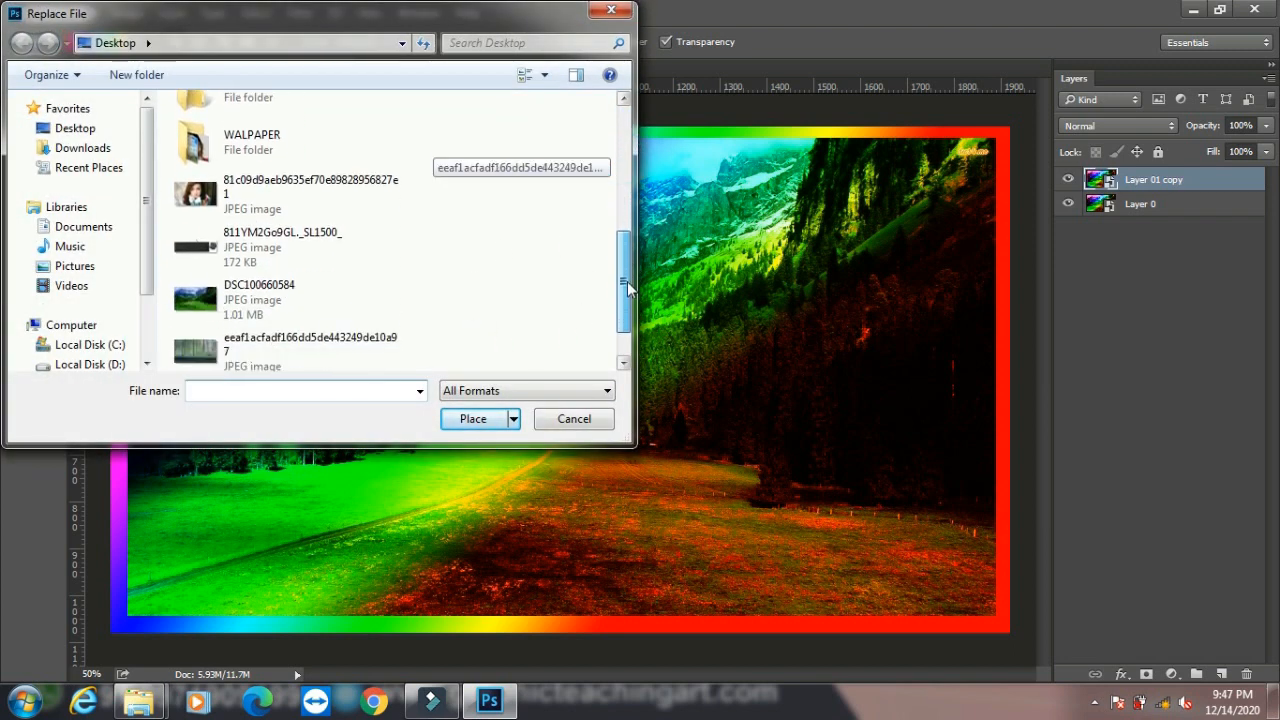
{"action": "left_click", "coordinate": [220, 318]}
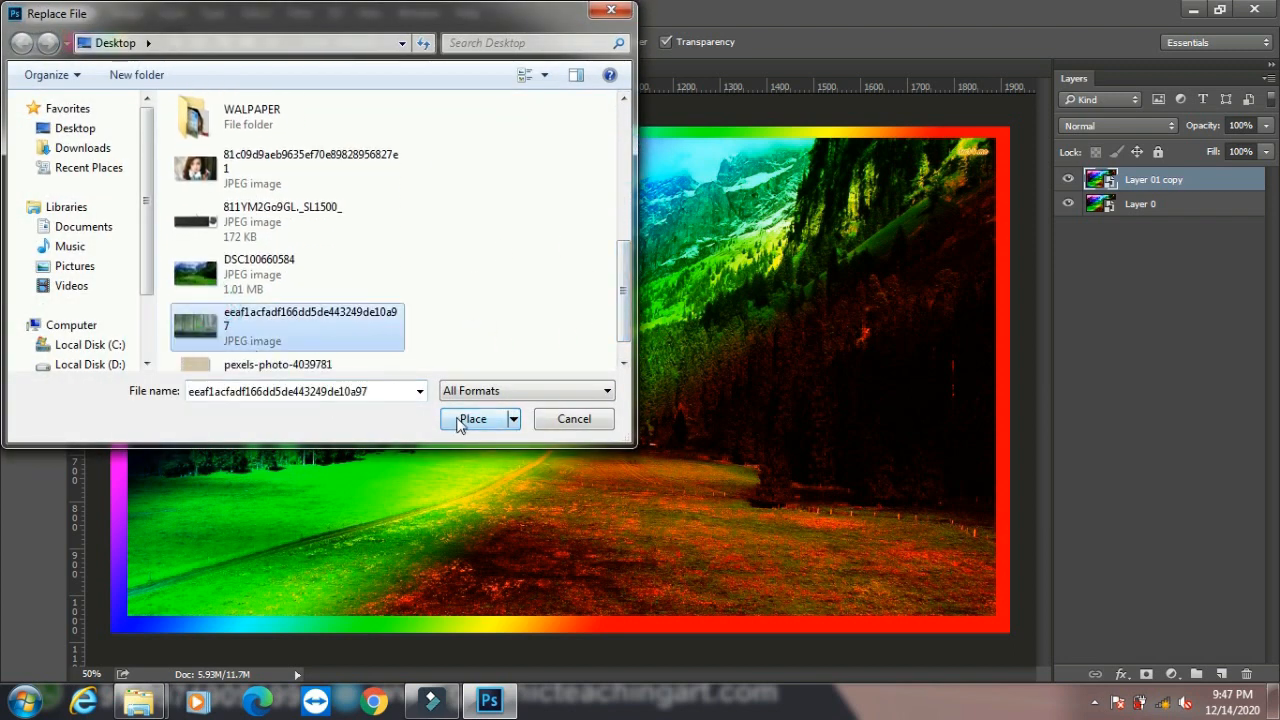
{"action": "left_click", "coordinate": [465, 419]}
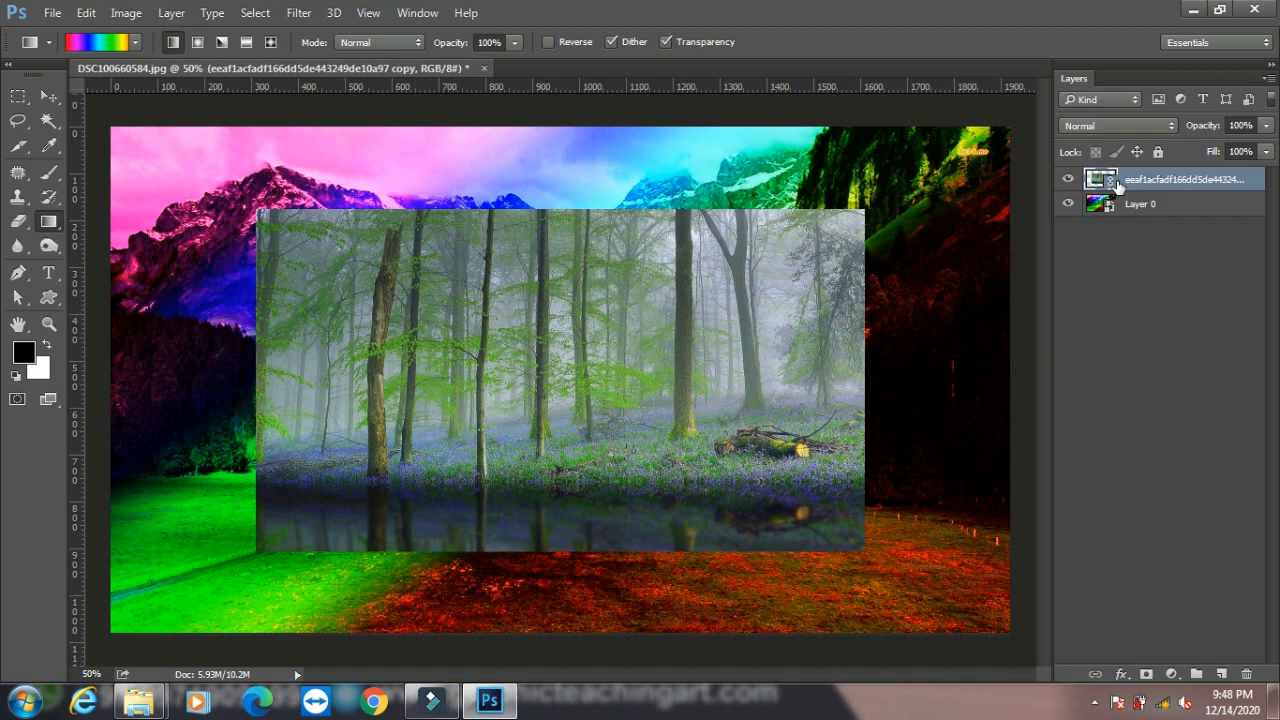
{"action": "left_click_drag", "start_coordinate": [1118, 188], "coordinate": [400, 328]}
{"action": "left_click", "coordinate": [50, 91]}
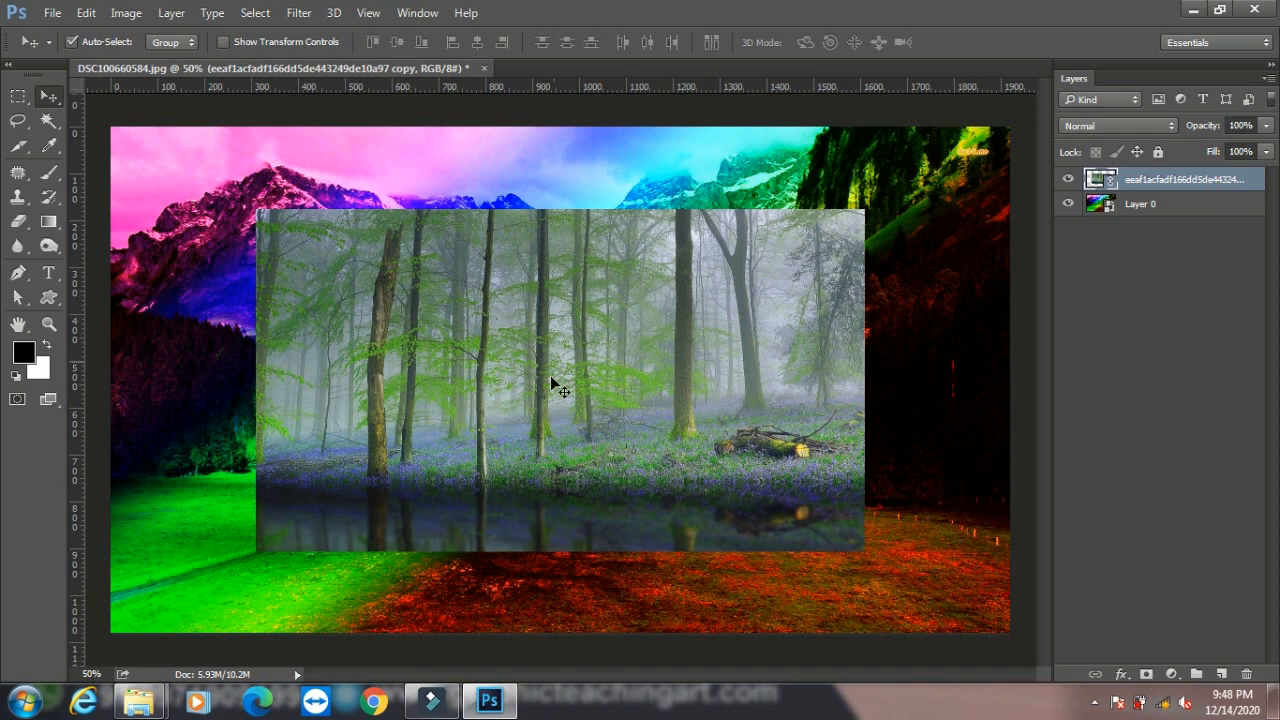
{"action": "left_click", "coordinate": [172, 13]}
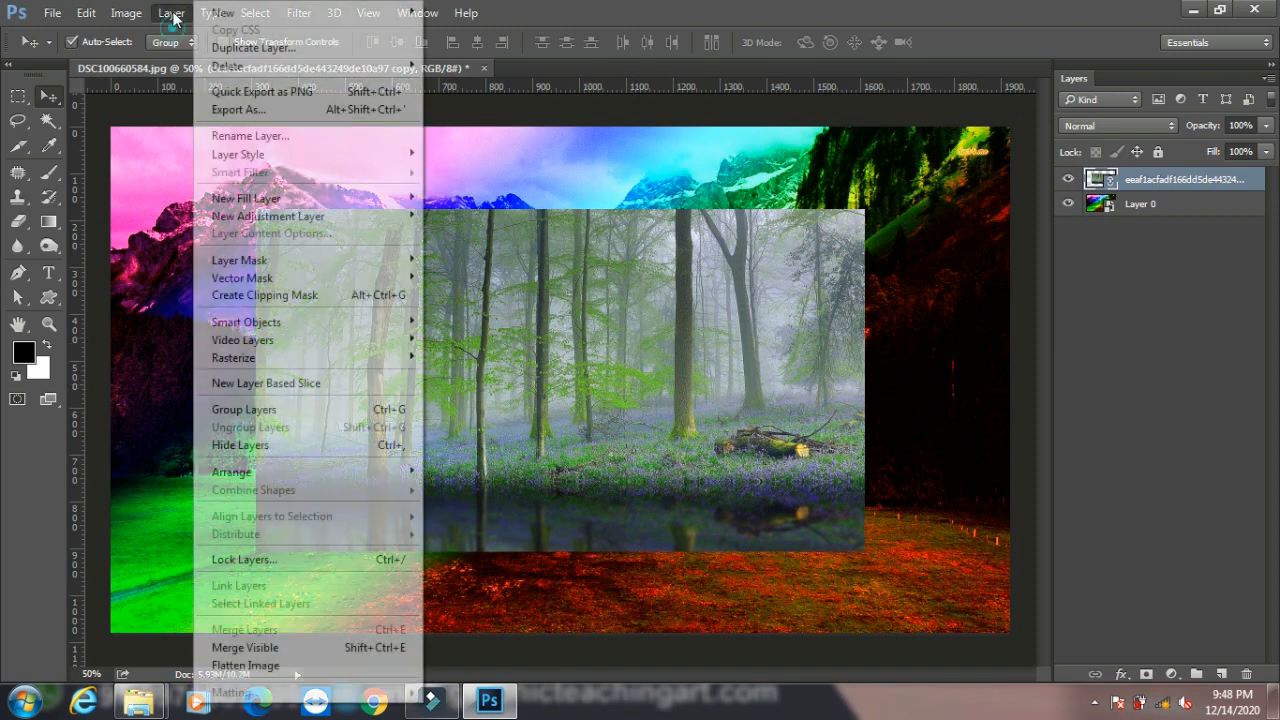
{"action": "mouse_move", "coordinate": [338, 327]}
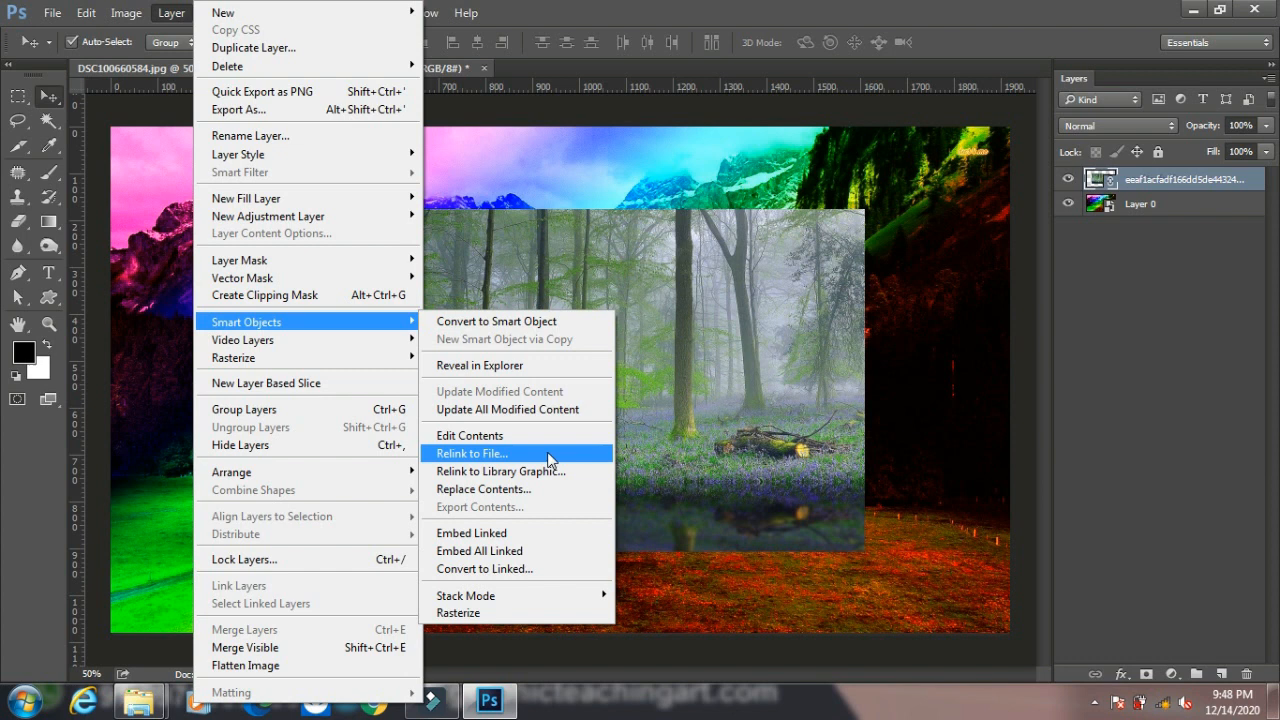
{"action": "left_click", "coordinate": [218, 4]}
Step: Replace the contents of the forest smart object with the desktop image pexels-photo-4039781
{"action": "left_click", "coordinate": [171, 15]}
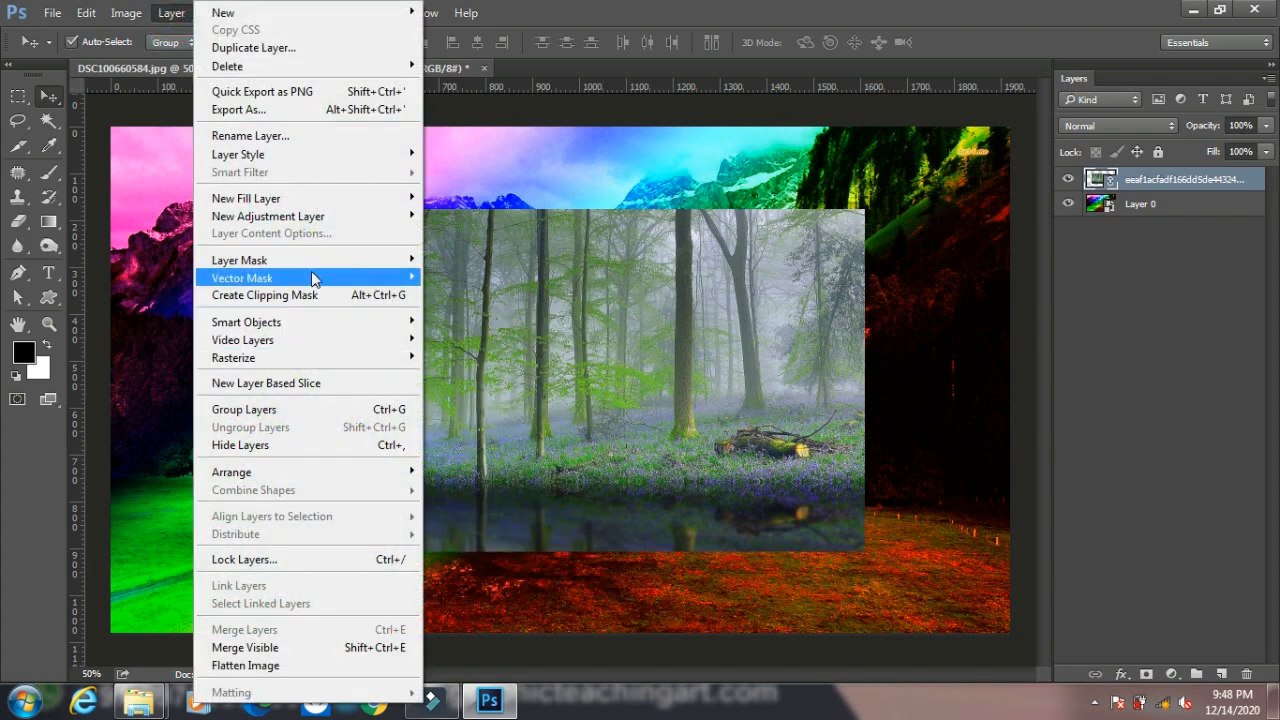
{"action": "mouse_move", "coordinate": [320, 324]}
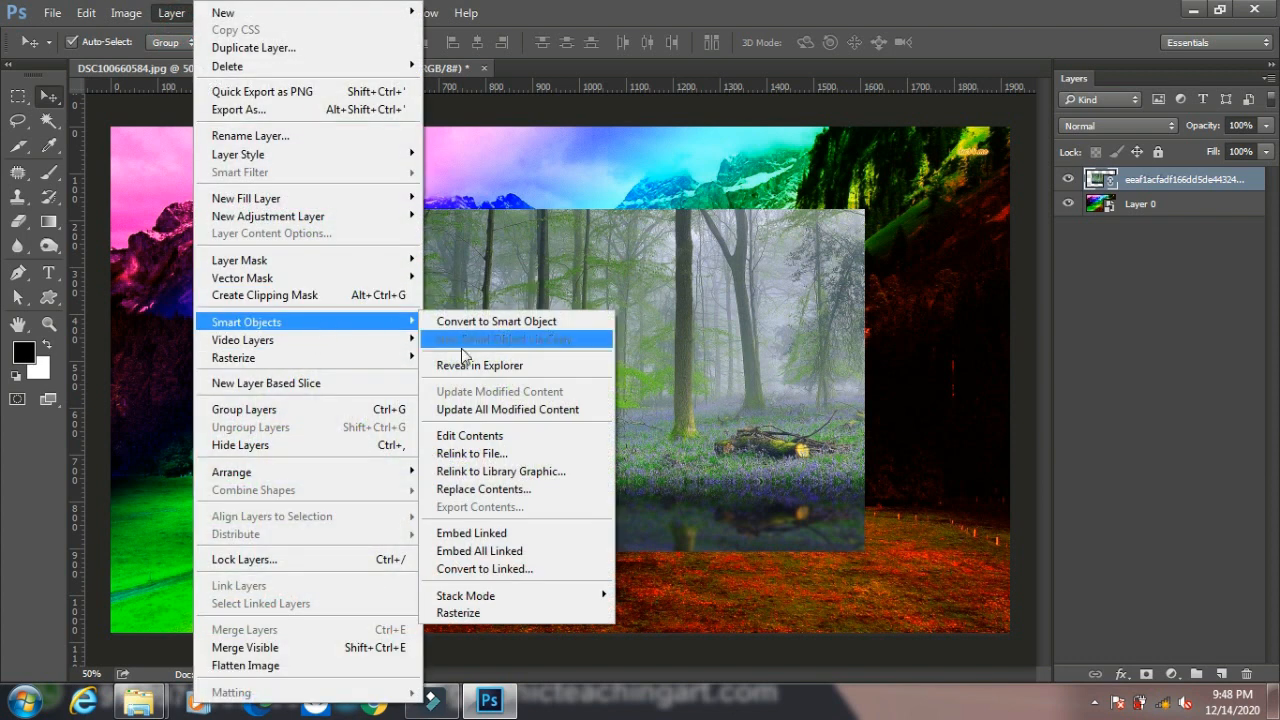
{"action": "left_click", "coordinate": [525, 492]}
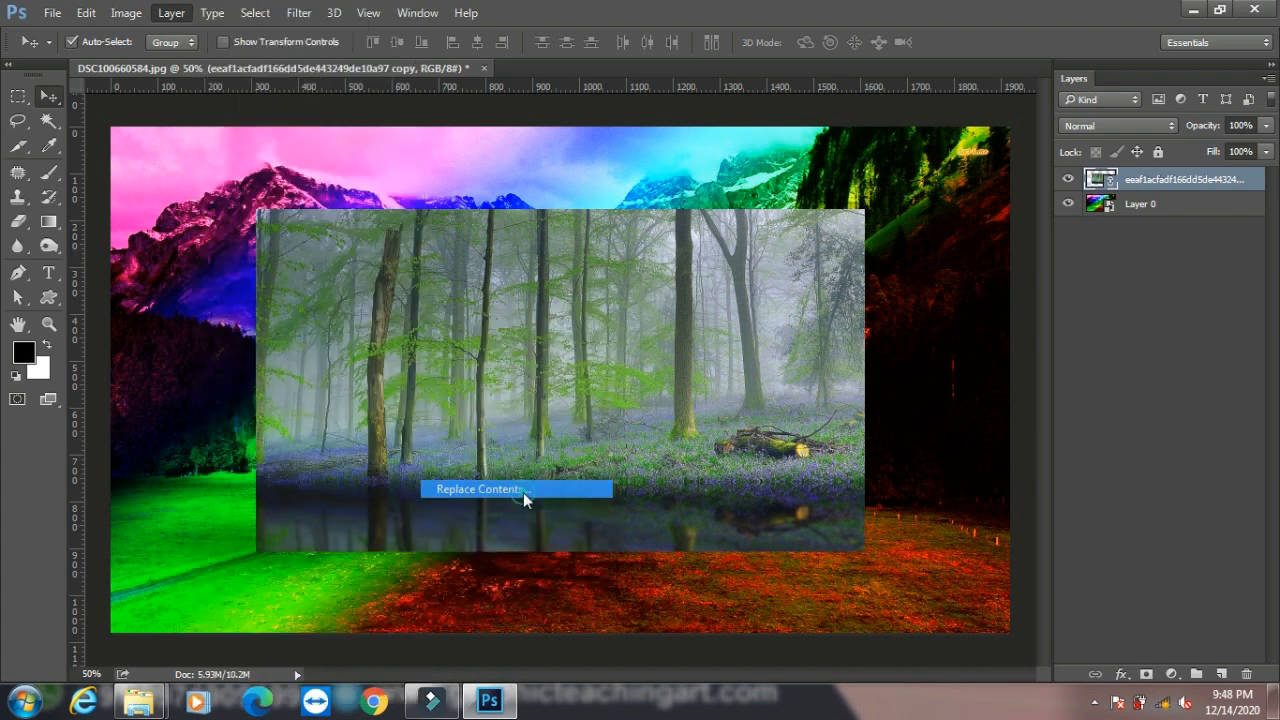
{"action": "scroll", "coordinate": [508, 309], "scroll_direction": "down", "scroll_amount": 3}
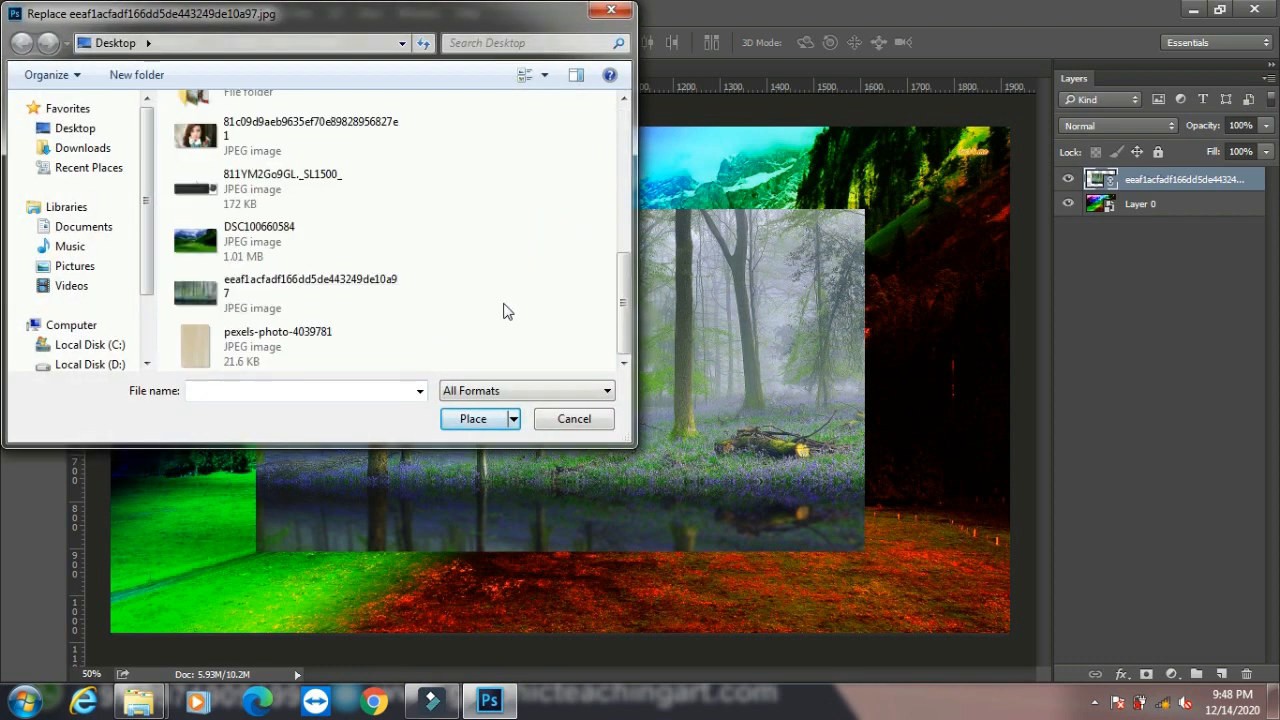
{"action": "left_click", "coordinate": [205, 338]}
{"action": "left_click", "coordinate": [490, 424]}
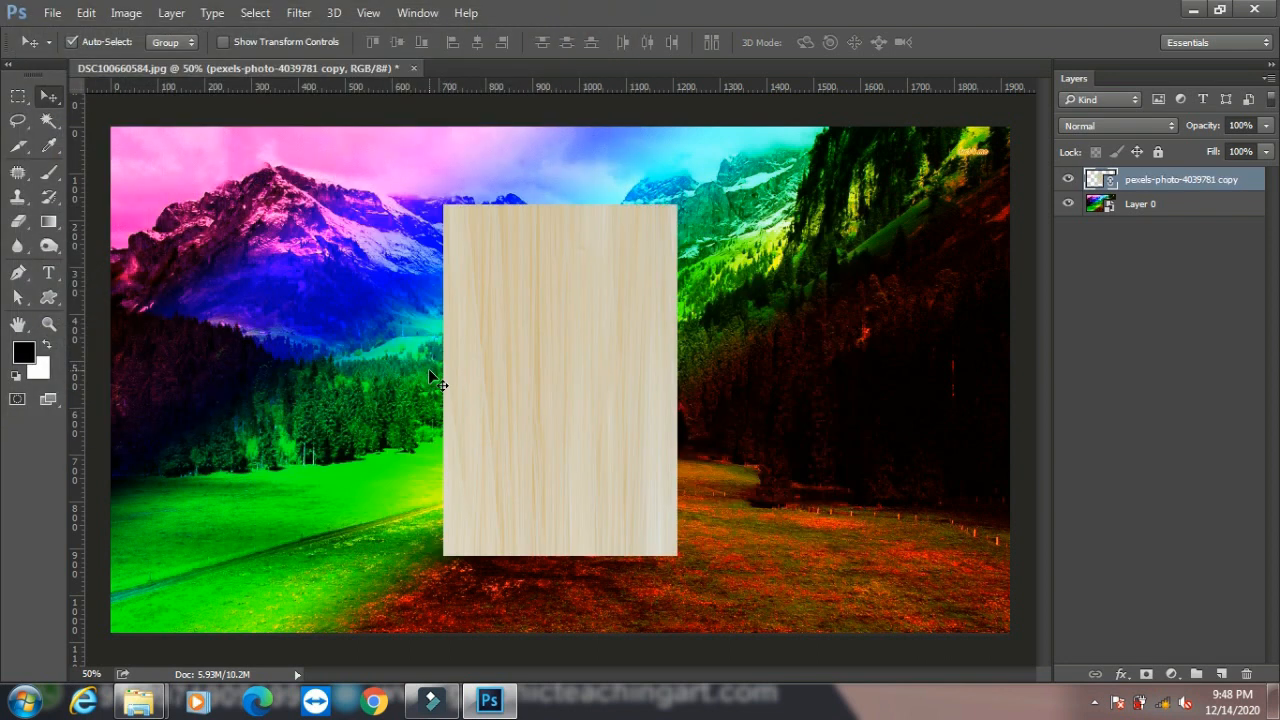
Step: Embed the linked wood texture smart object in the document, and start Convert to Linked but cancel its save
{"action": "left_click", "coordinate": [171, 12]}
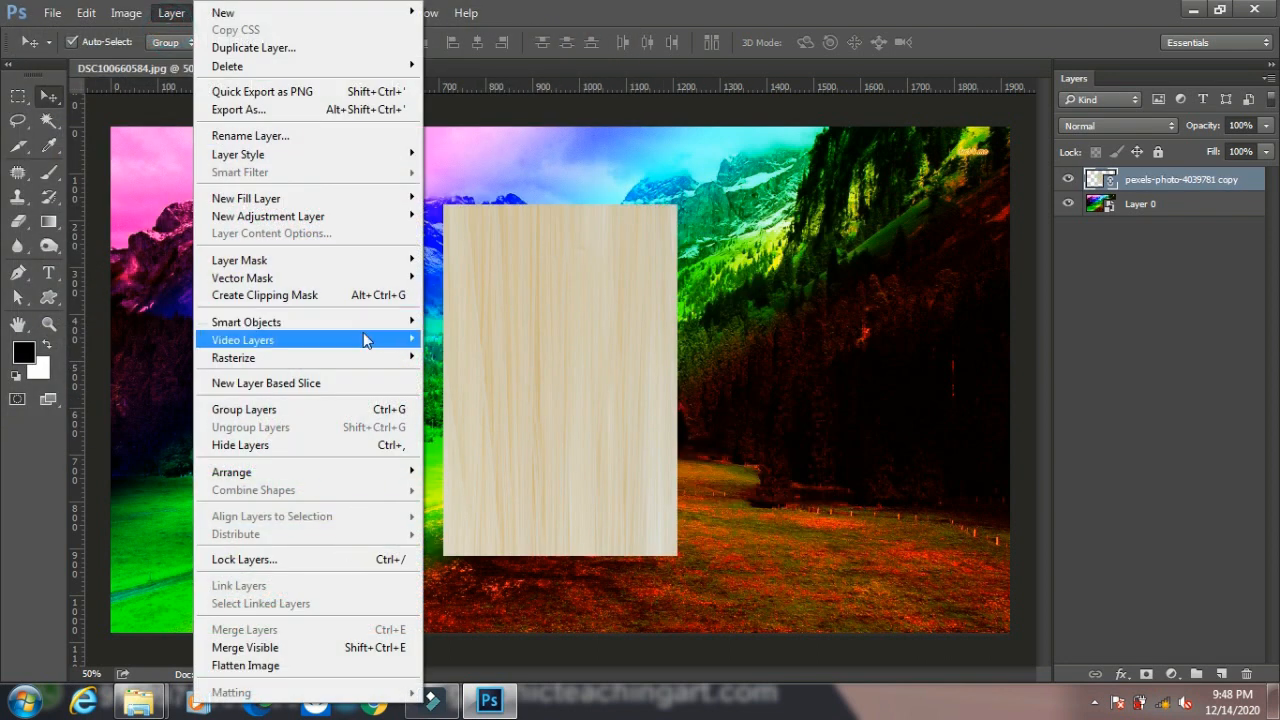
{"action": "mouse_move", "coordinate": [380, 322]}
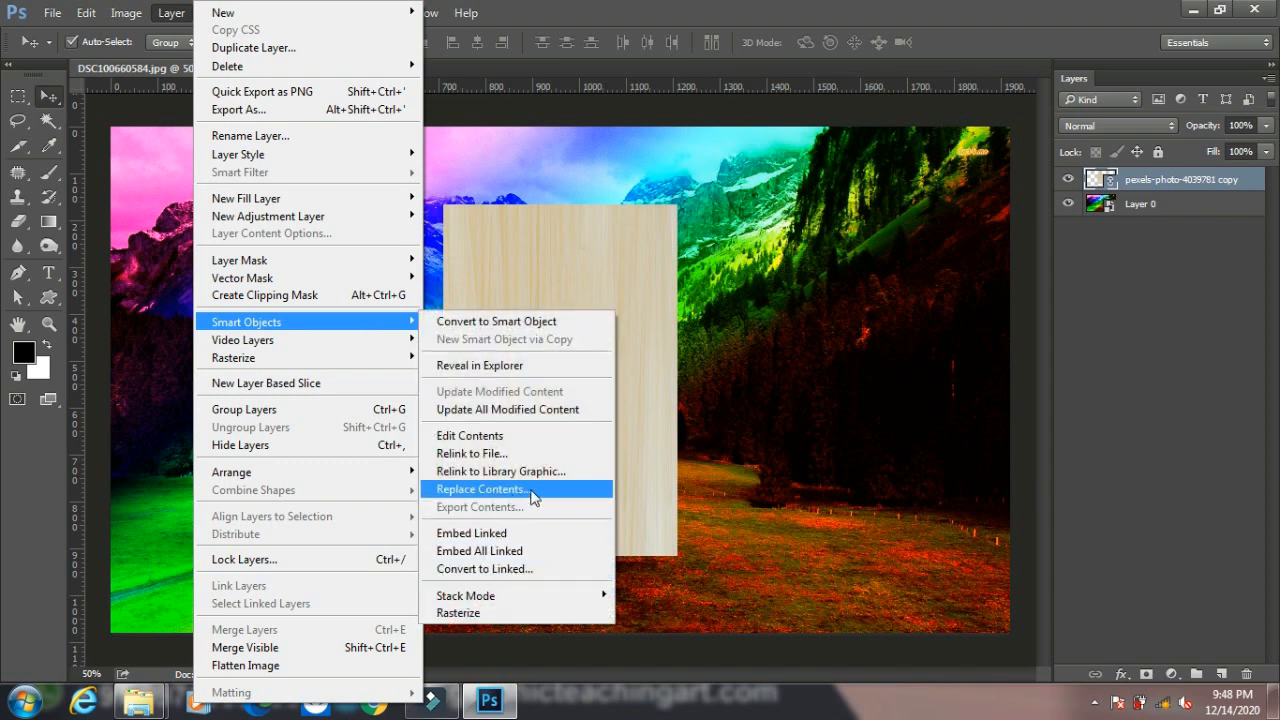
{"action": "left_click", "coordinate": [505, 572]}
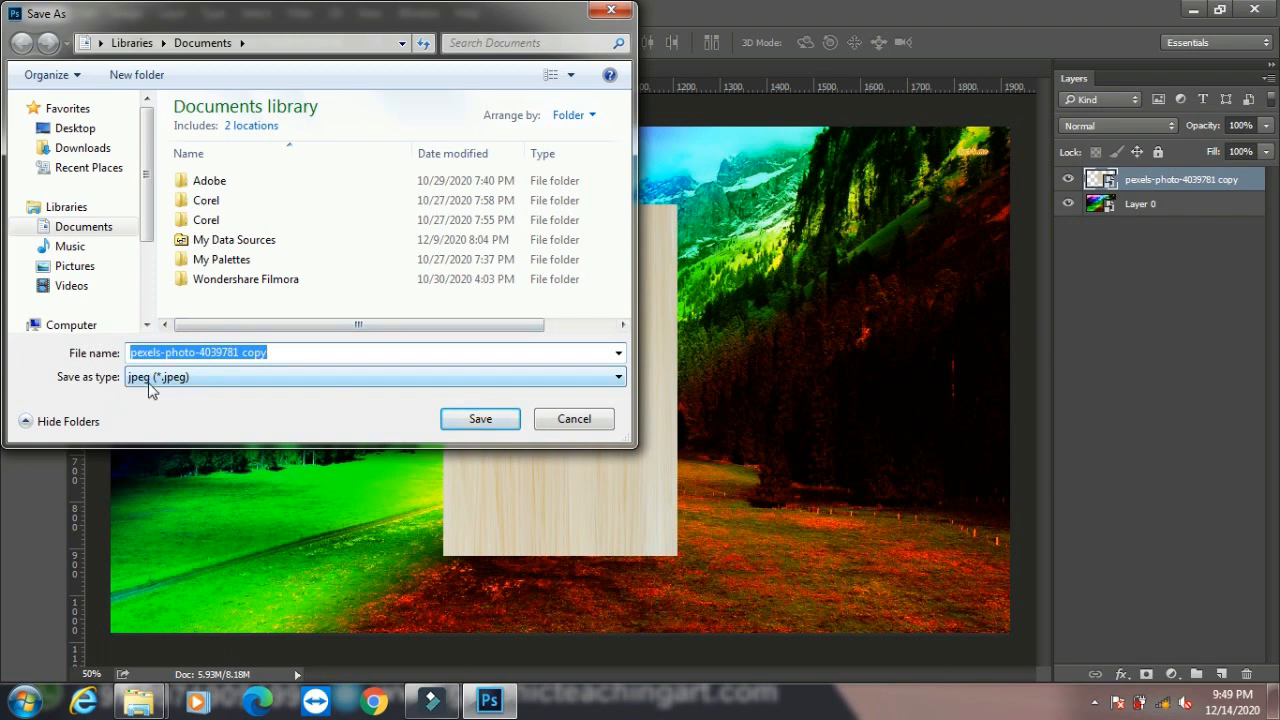
{"action": "left_click", "coordinate": [574, 424]}
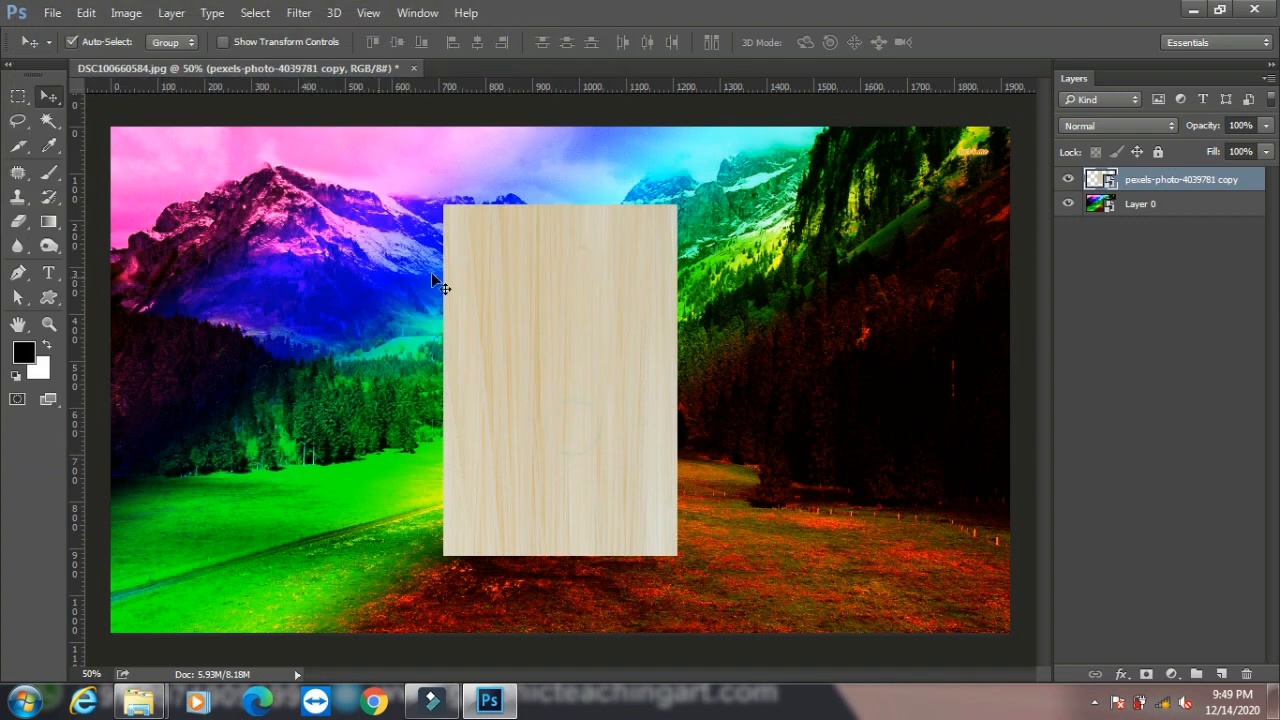
Step: Apply the Variance stack mode to the wood texture smart object
{"action": "left_click", "coordinate": [171, 13]}
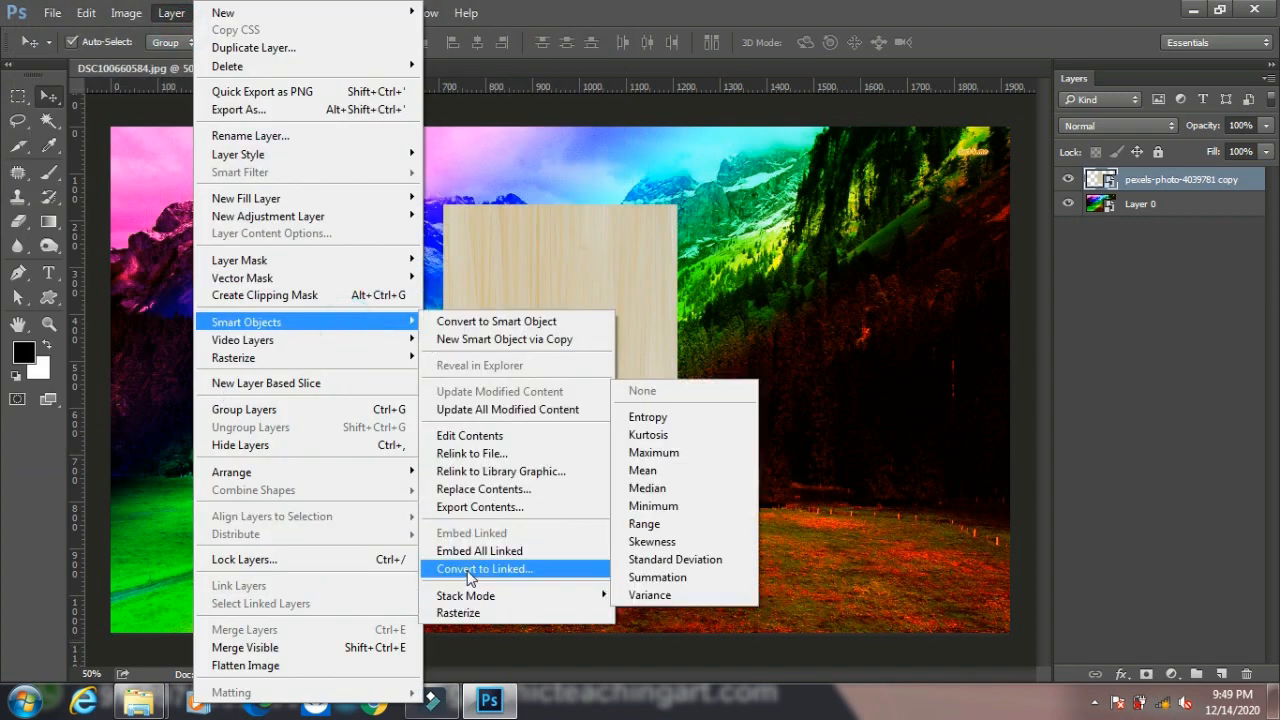
{"action": "mouse_move", "coordinate": [497, 595]}
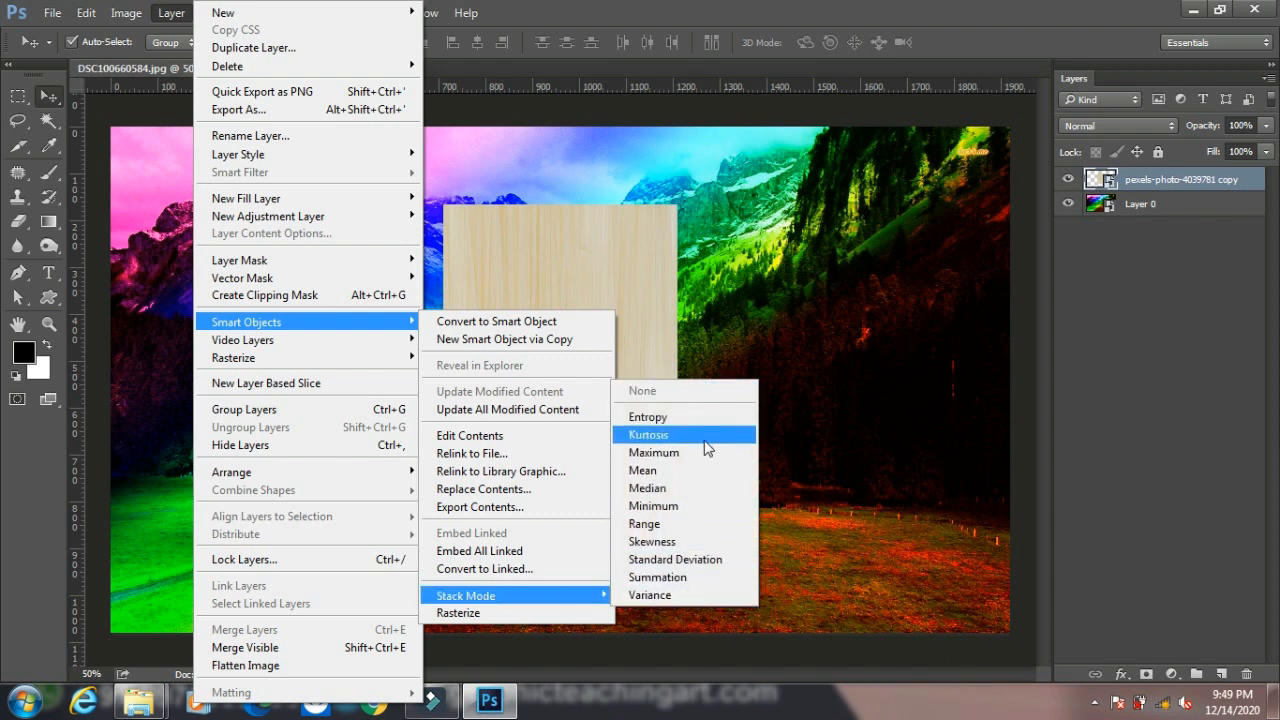
{"action": "left_click", "coordinate": [660, 596]}
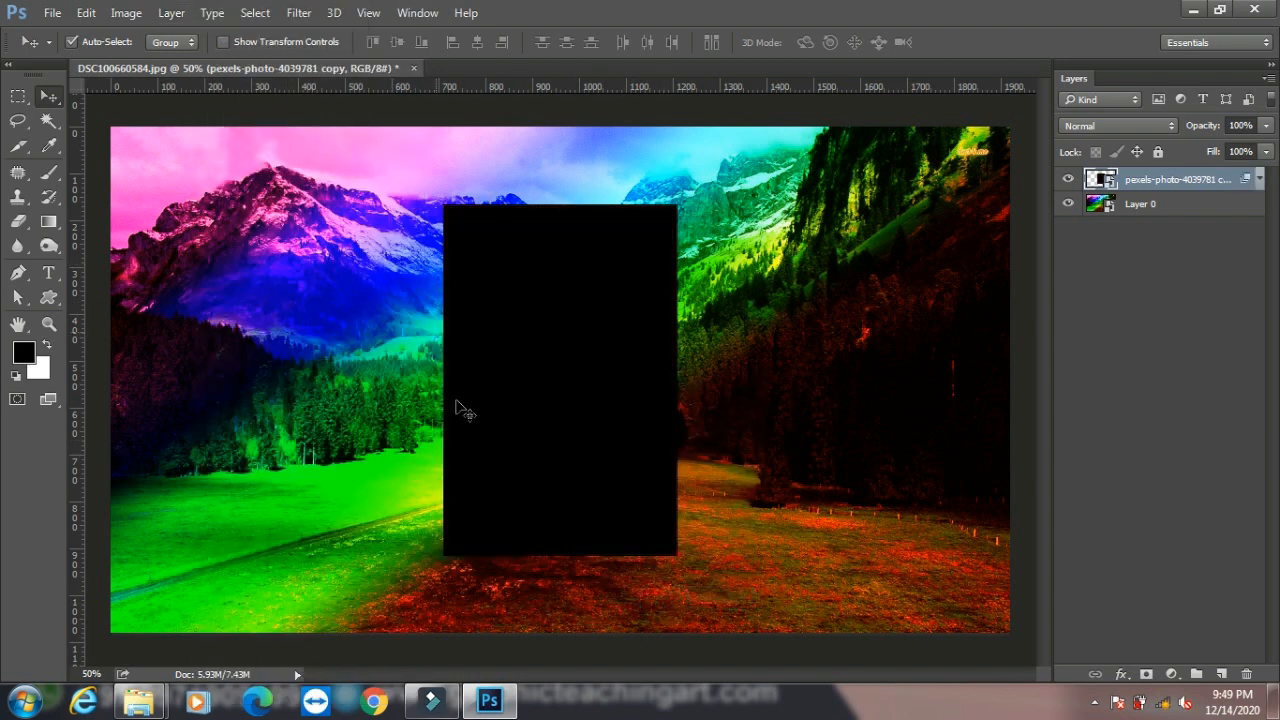
Step: Change the stack mode of the wood texture smart object to Maximum
{"action": "left_click", "coordinate": [172, 13]}
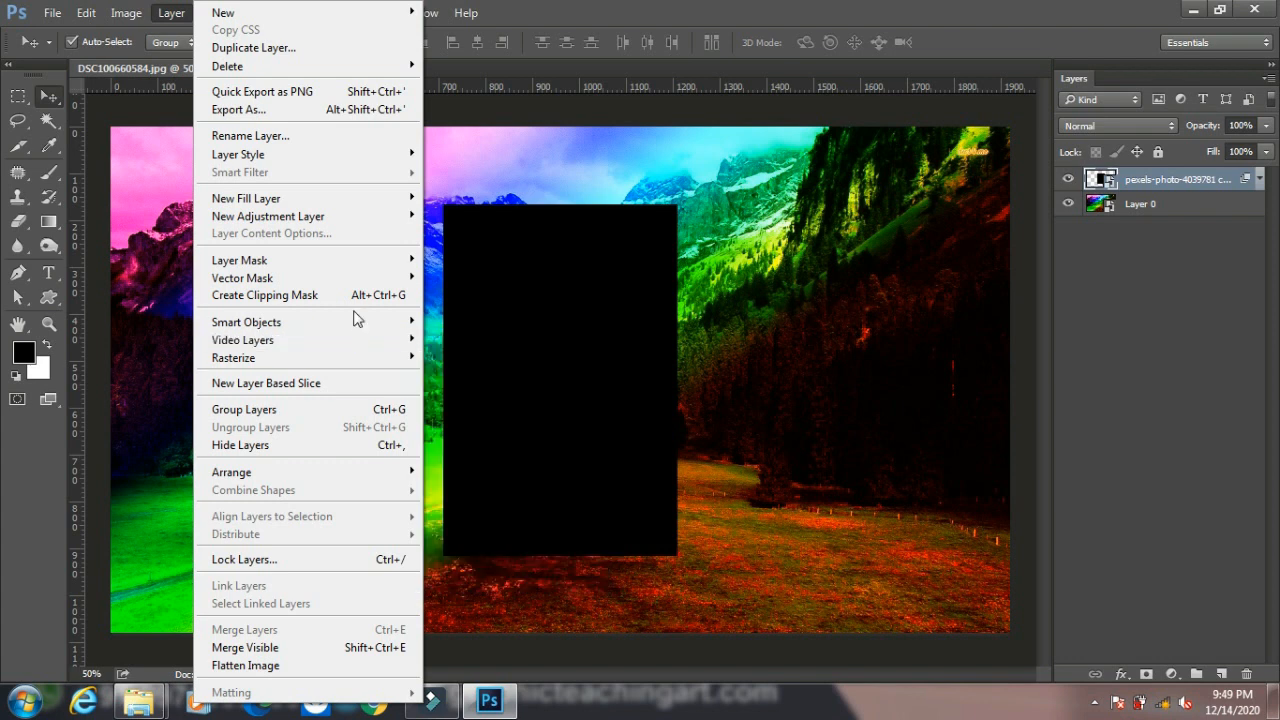
{"action": "mouse_move", "coordinate": [560, 596]}
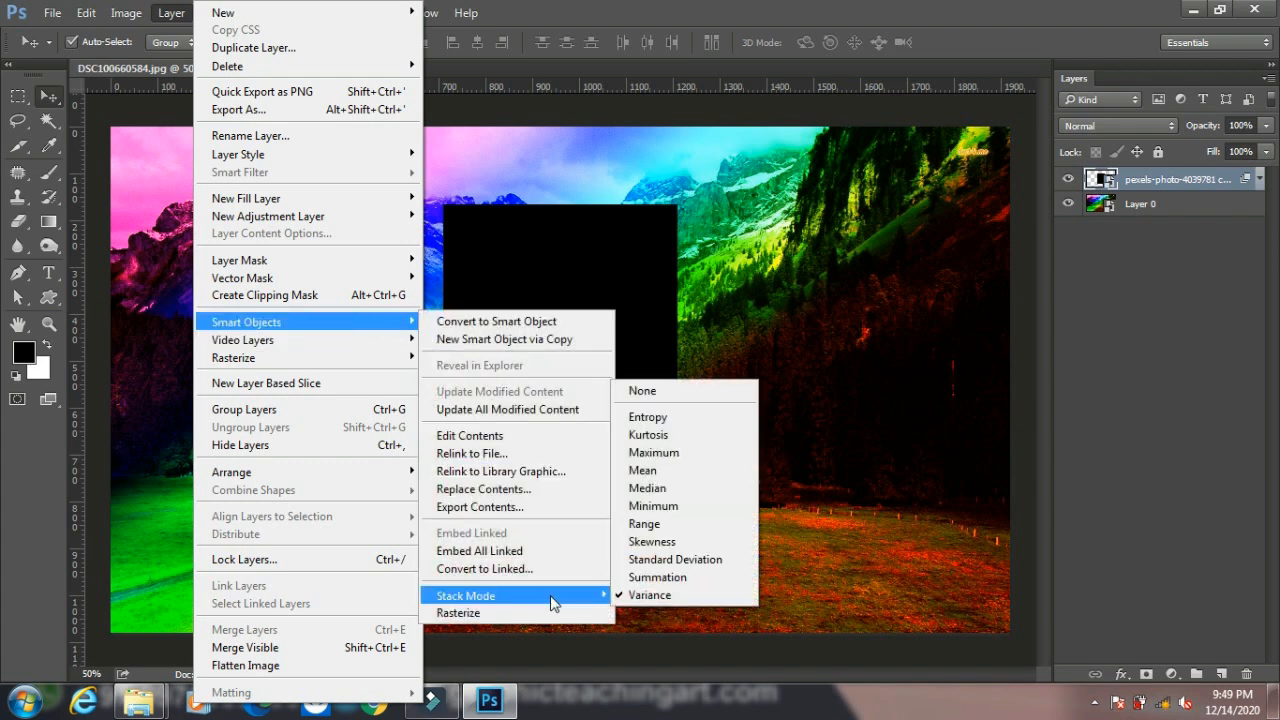
{"action": "left_click", "coordinate": [684, 453]}
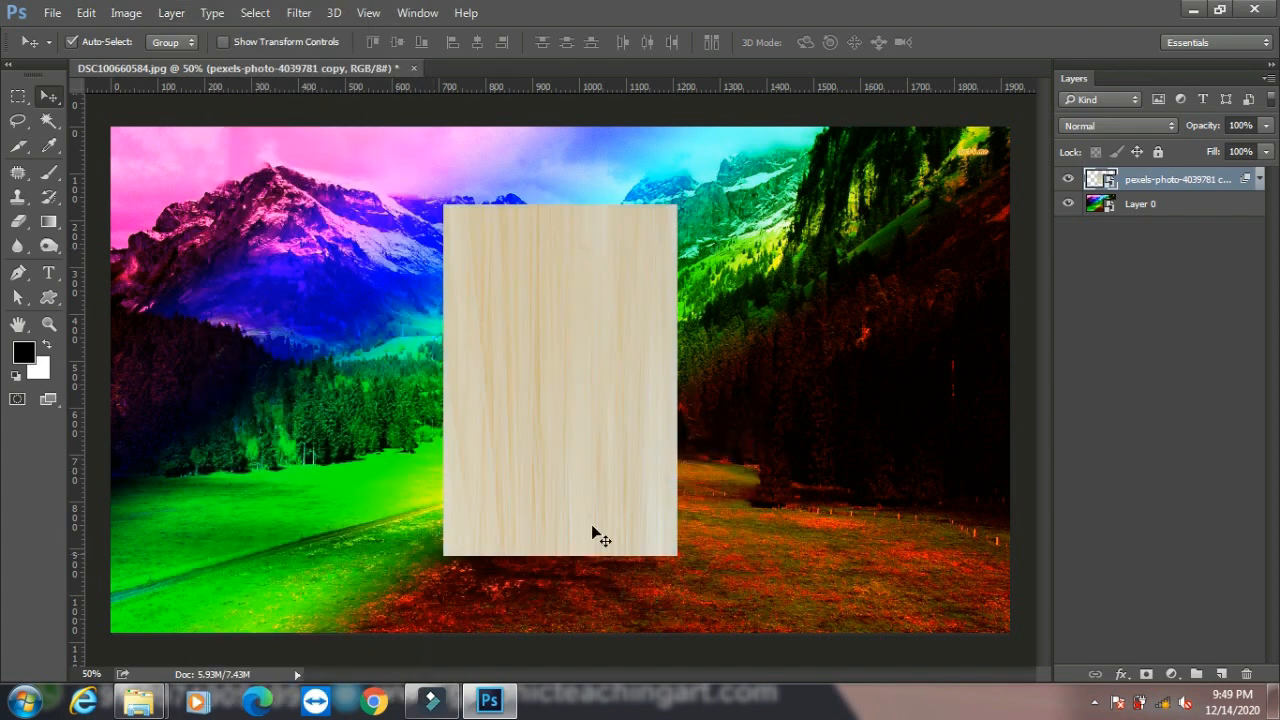
Step: Rasterize the wood texture smart object into a regular pixel layer
{"action": "left_click", "coordinate": [171, 12]}
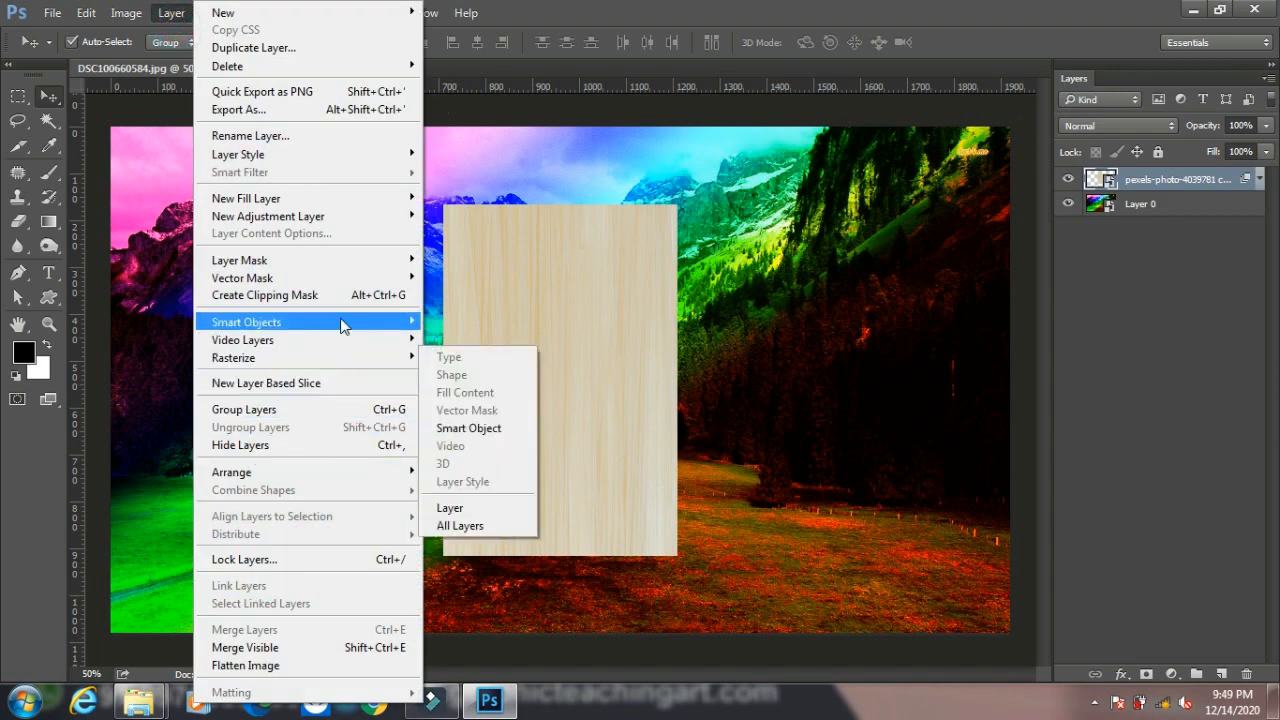
{"action": "mouse_move", "coordinate": [342, 324]}
{"action": "mouse_move", "coordinate": [537, 595]}
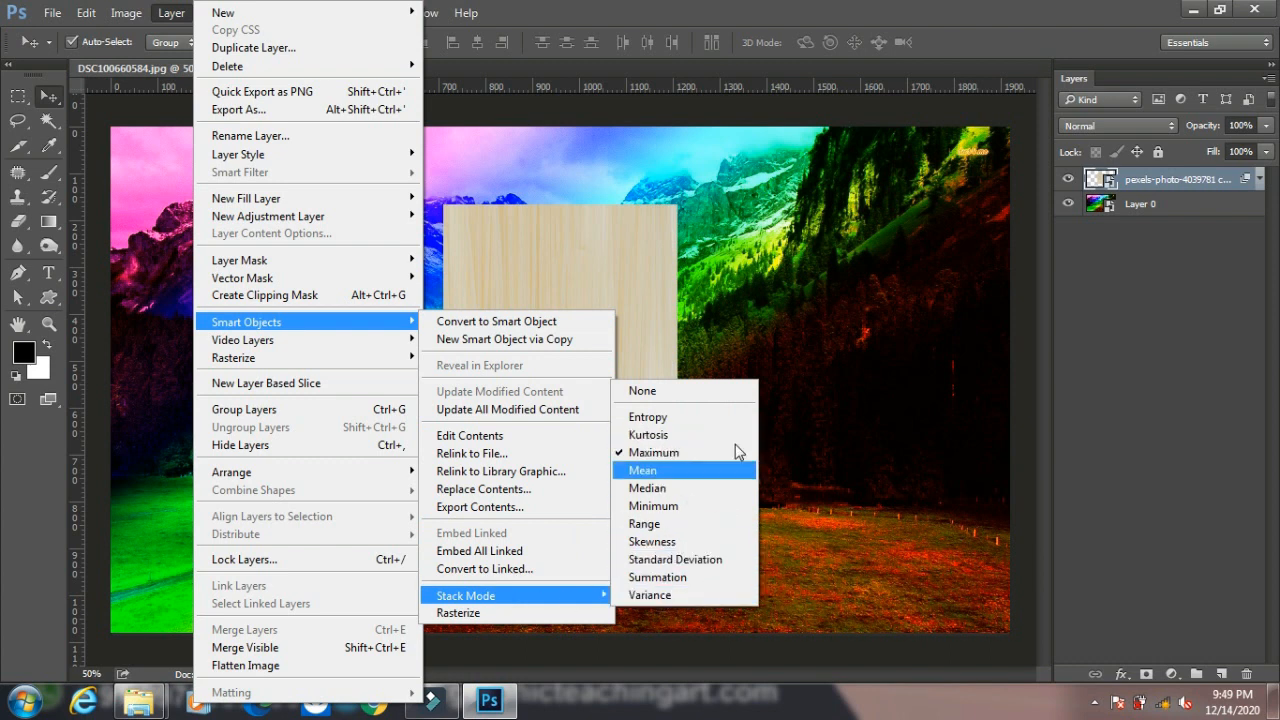
{"action": "left_click", "coordinate": [462, 613]}
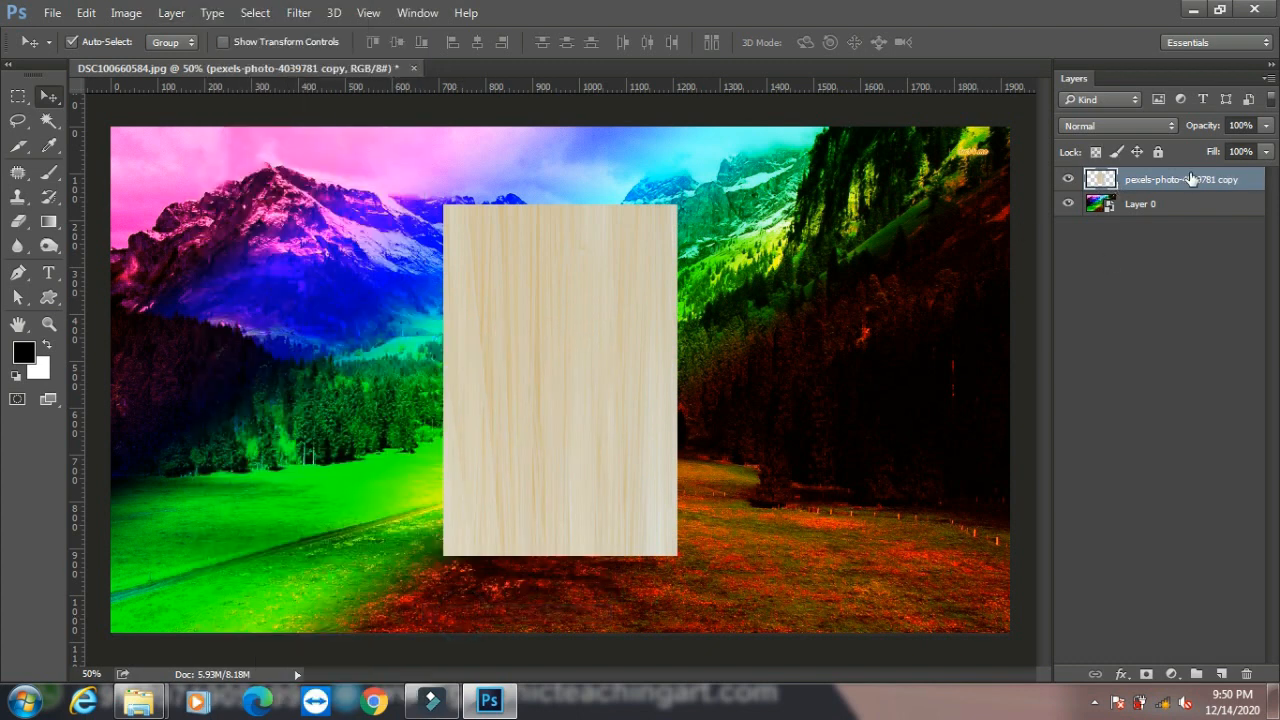
Step: Convert the rasterized wood texture layer back to a smart object
{"action": "left_click", "coordinate": [255, 13]}
{"action": "mouse_move", "coordinate": [213, 18]}
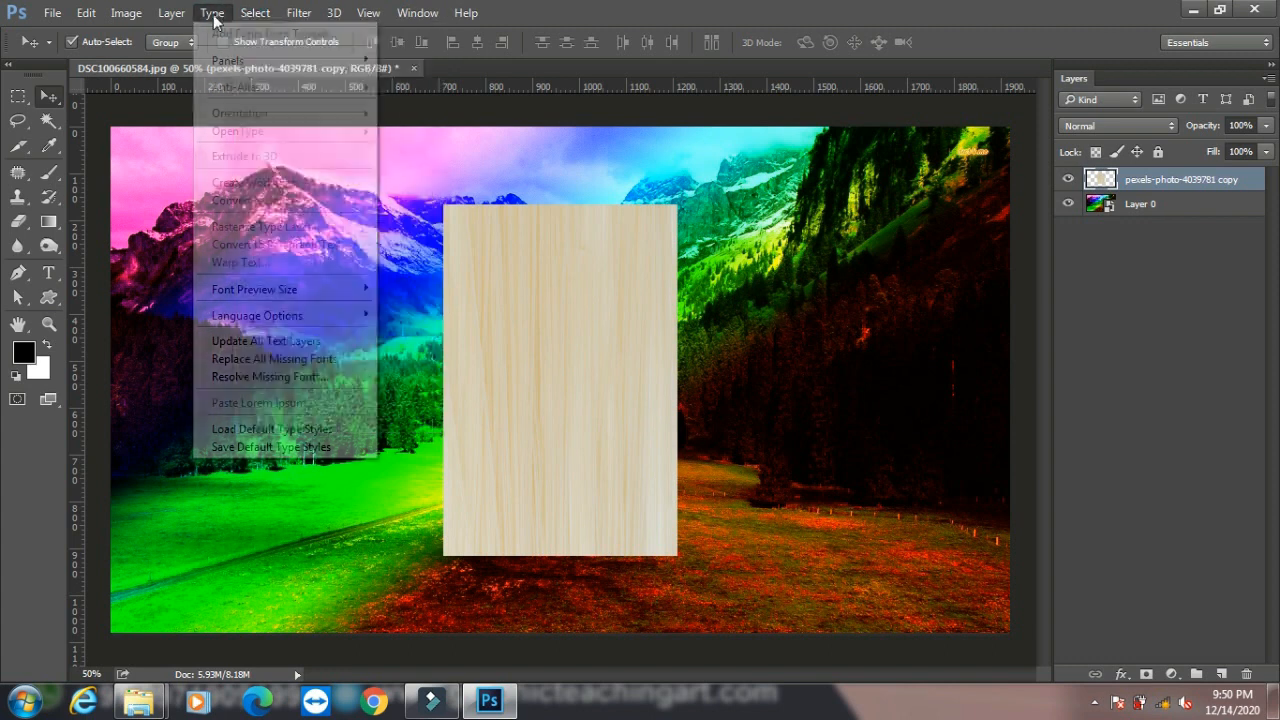
{"action": "mouse_move", "coordinate": [171, 13]}
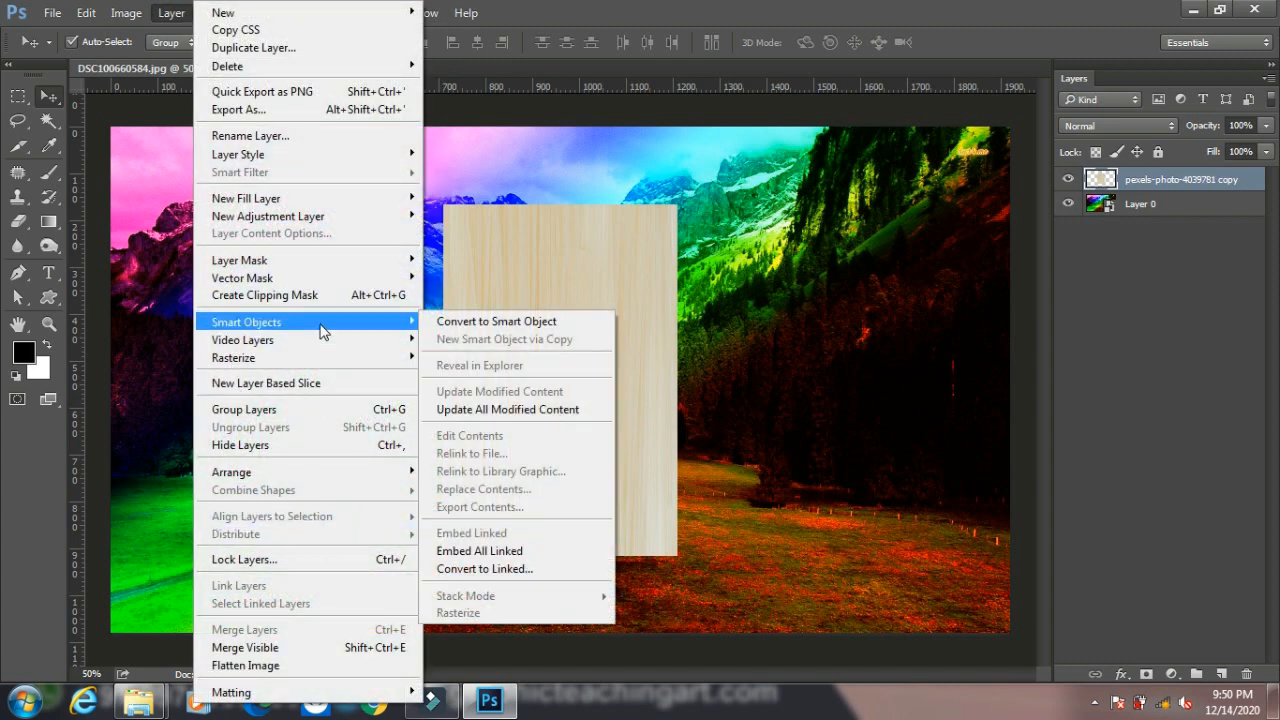
{"action": "left_click", "coordinate": [474, 322]}
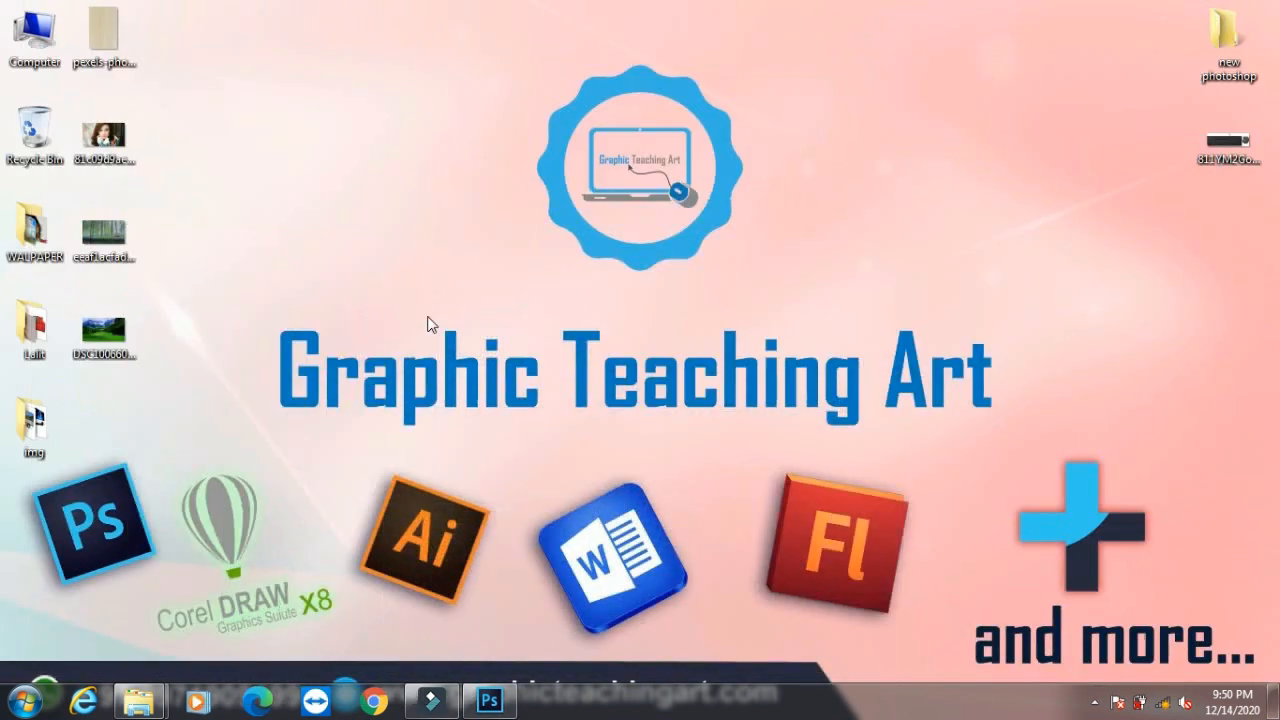